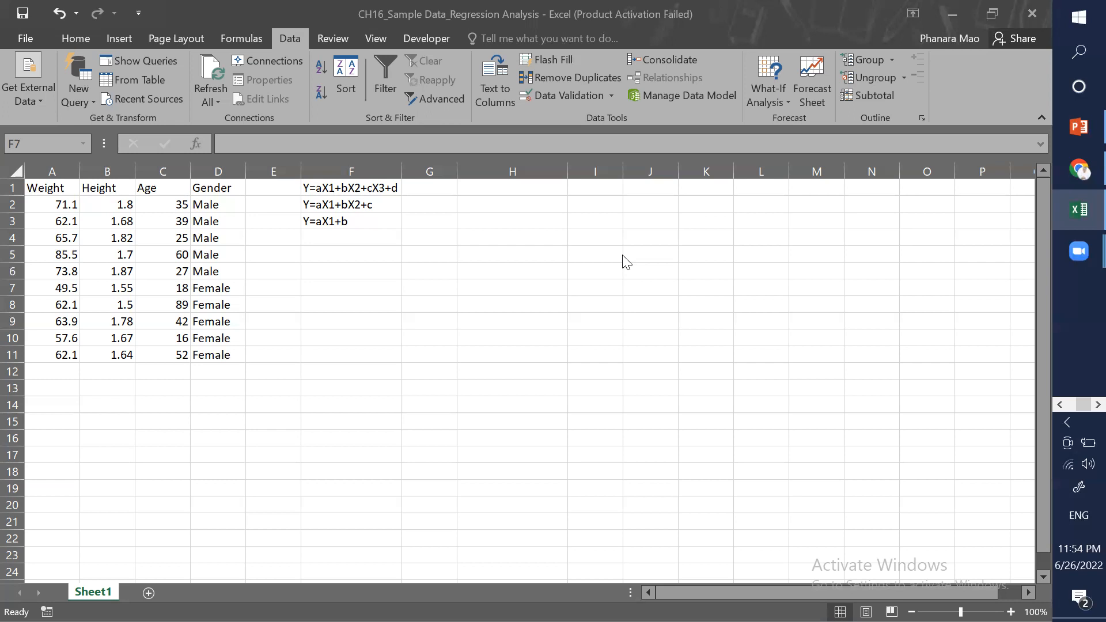
Step: Look over the regression equations listed in column F beside the data
left_click(357, 237)
key("Return")
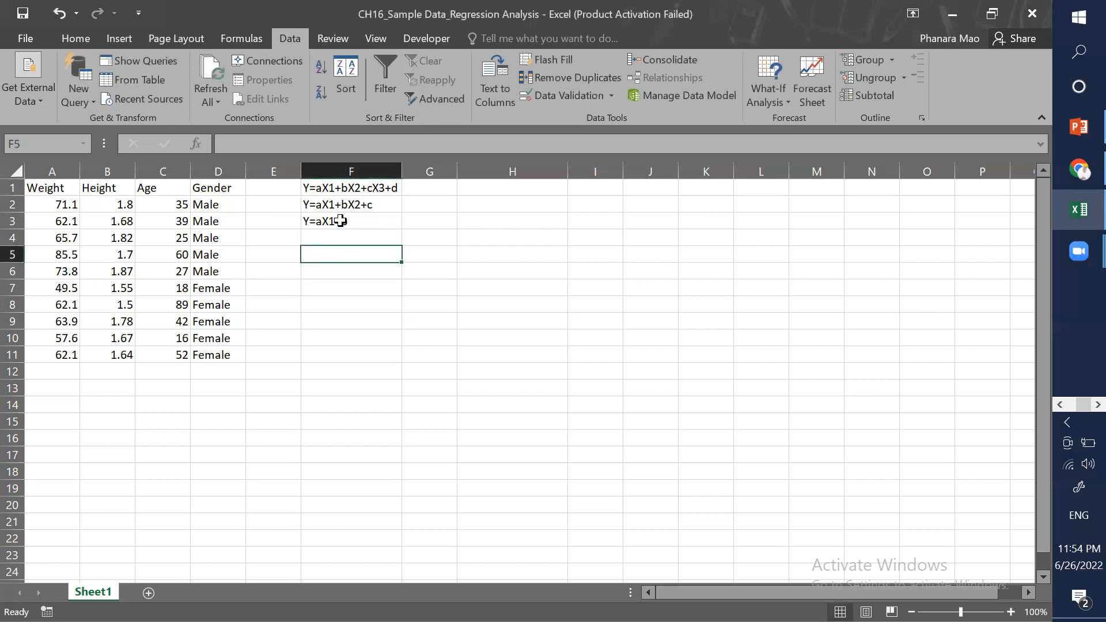
key("Up")
key("Up")
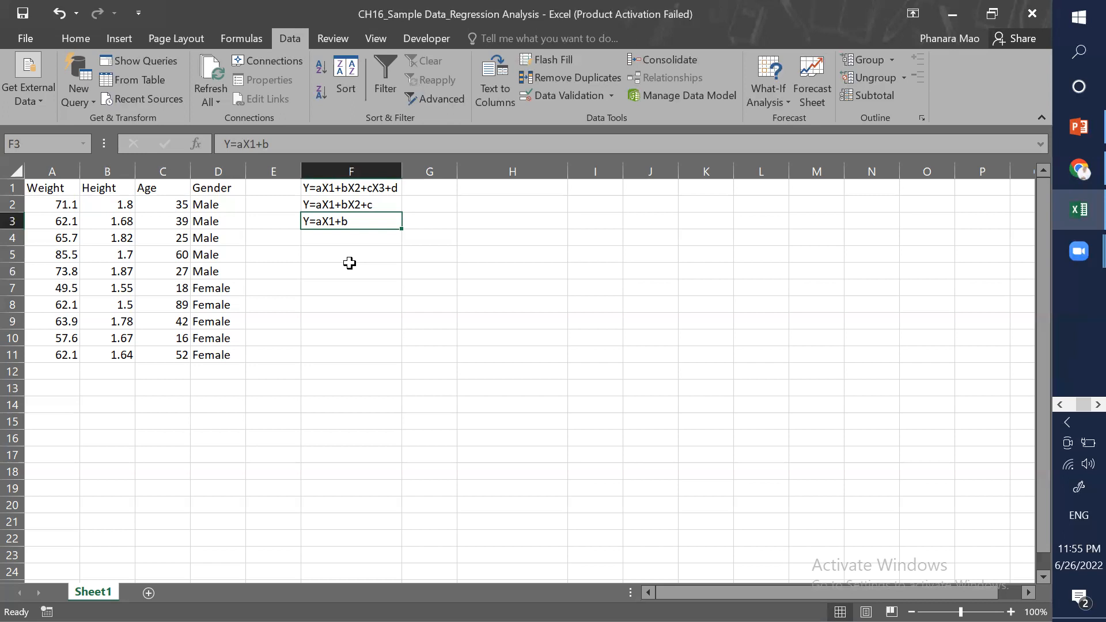
left_click(333, 189)
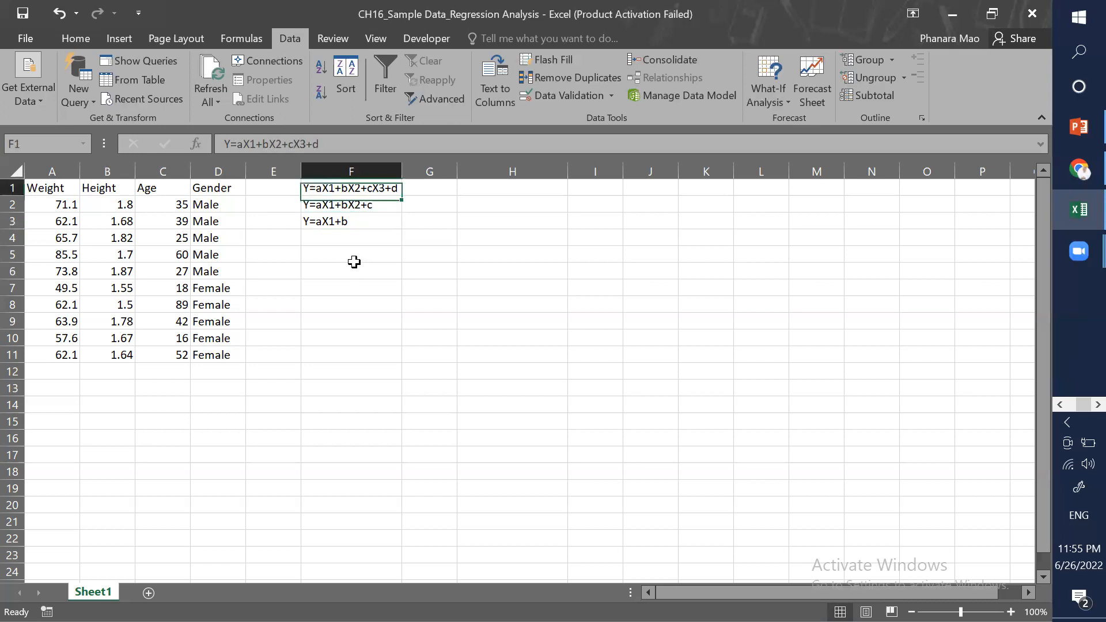
left_click(352, 271)
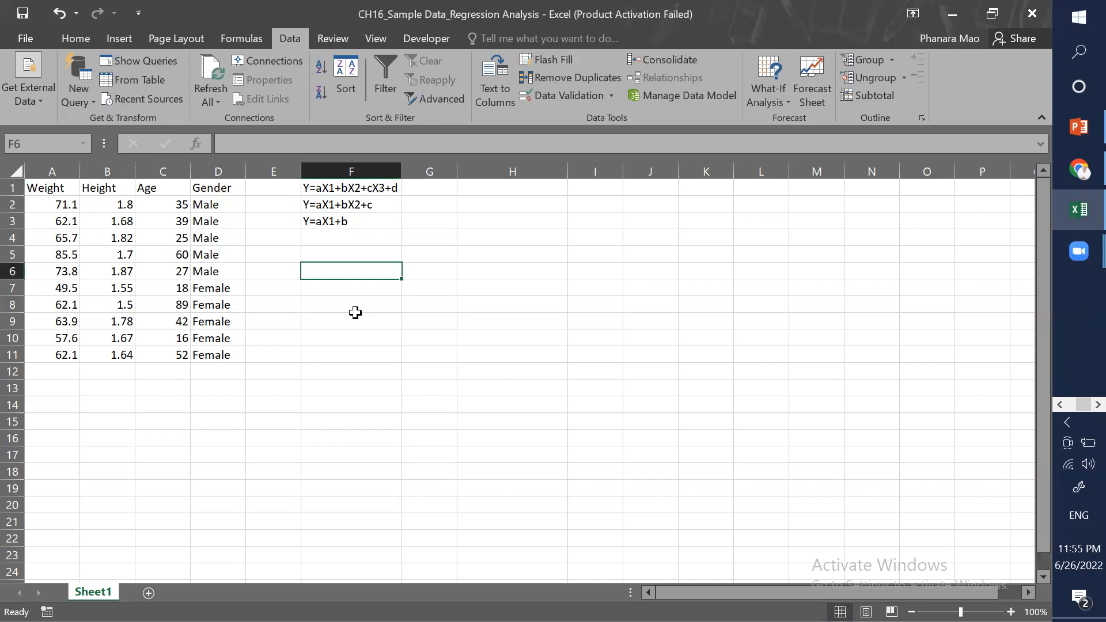
key("ctrl+Up")
key("ctrl+Up")
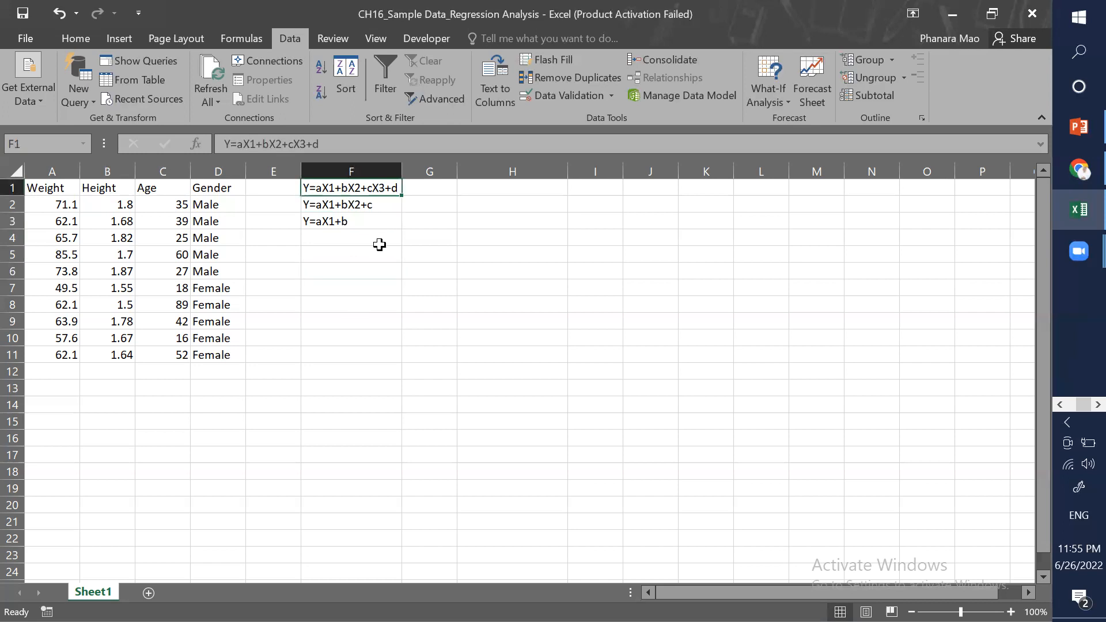
key("ctrl+Down")
key("Down")
left_click(329, 281)
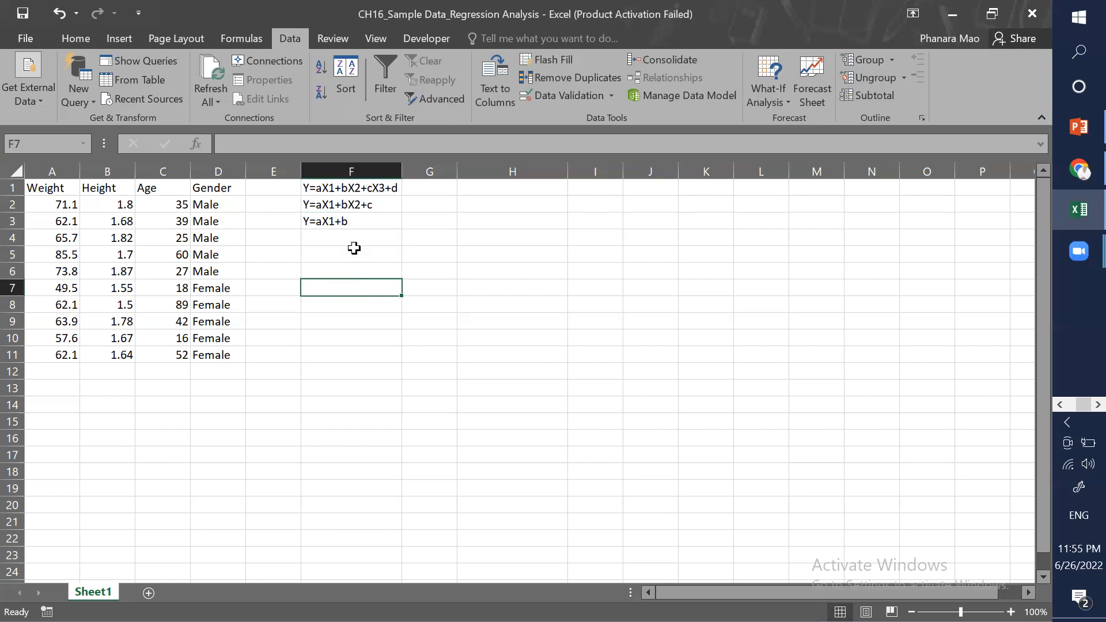
key("Up")
key("Up")
key("Up")
key("Up")
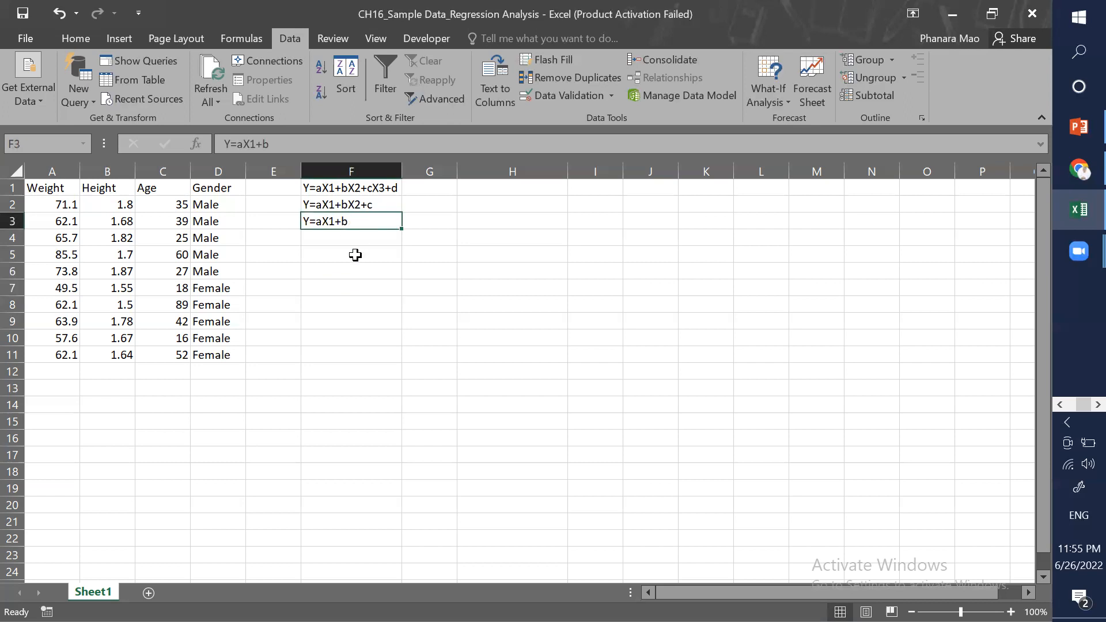
left_click(348, 266)
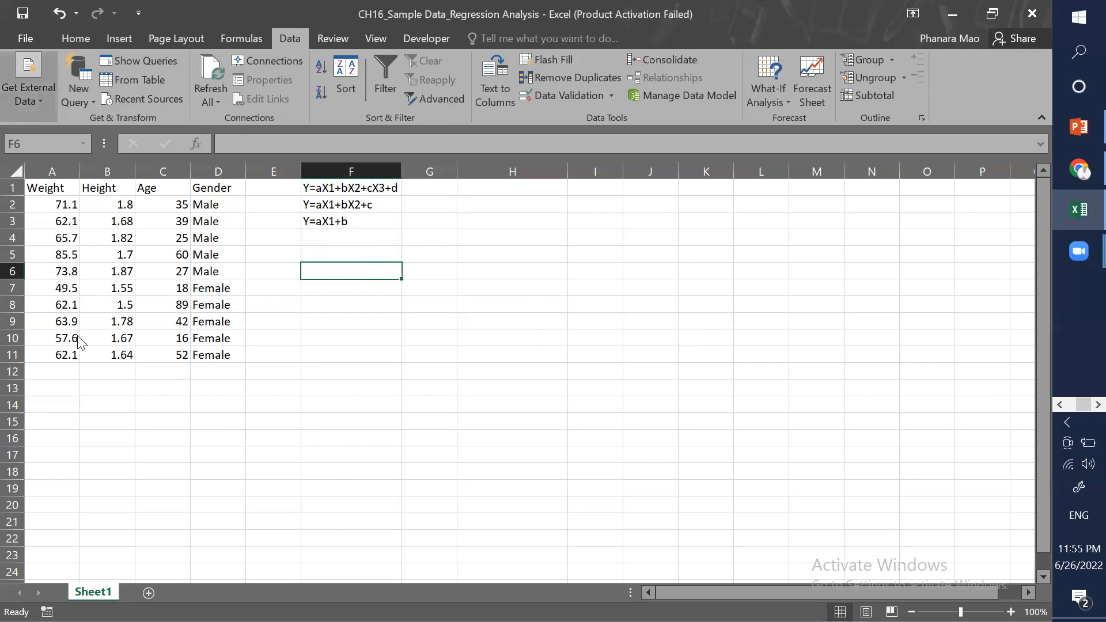
Step: Enable the Analysis ToolPak add-in through the Excel options
key("alt+f")
left_click(54, 378)
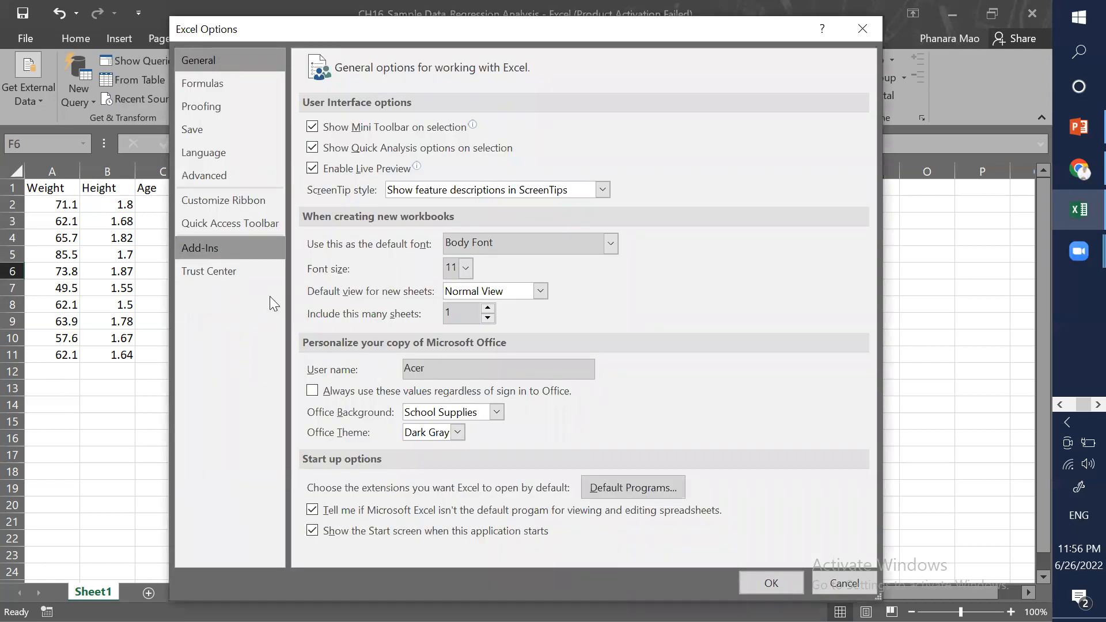
left_click(227, 248)
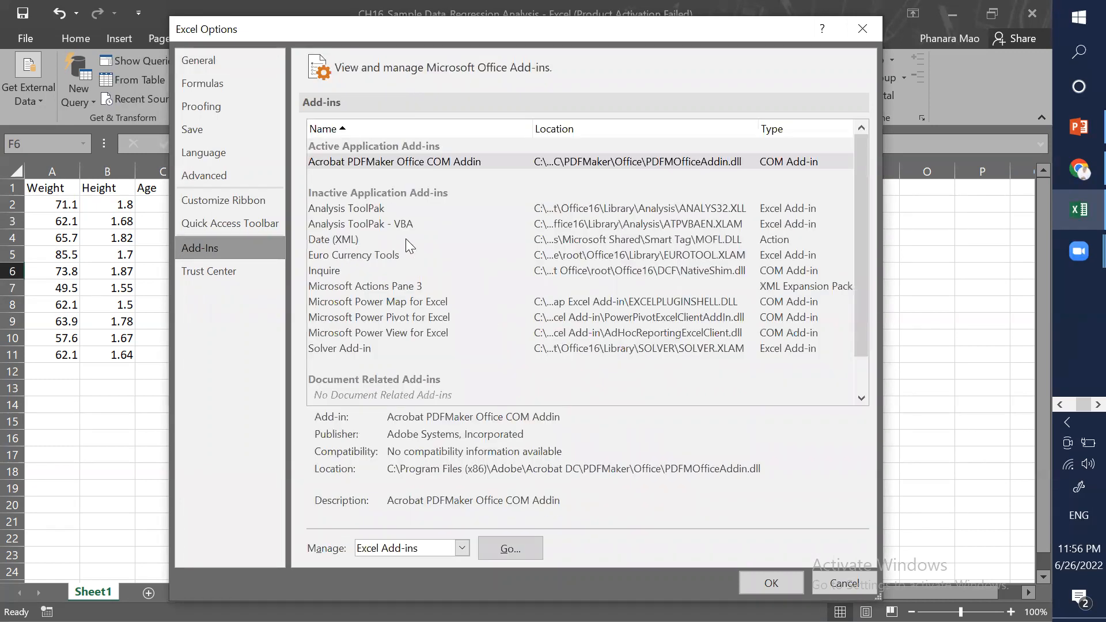
left_click(364, 207)
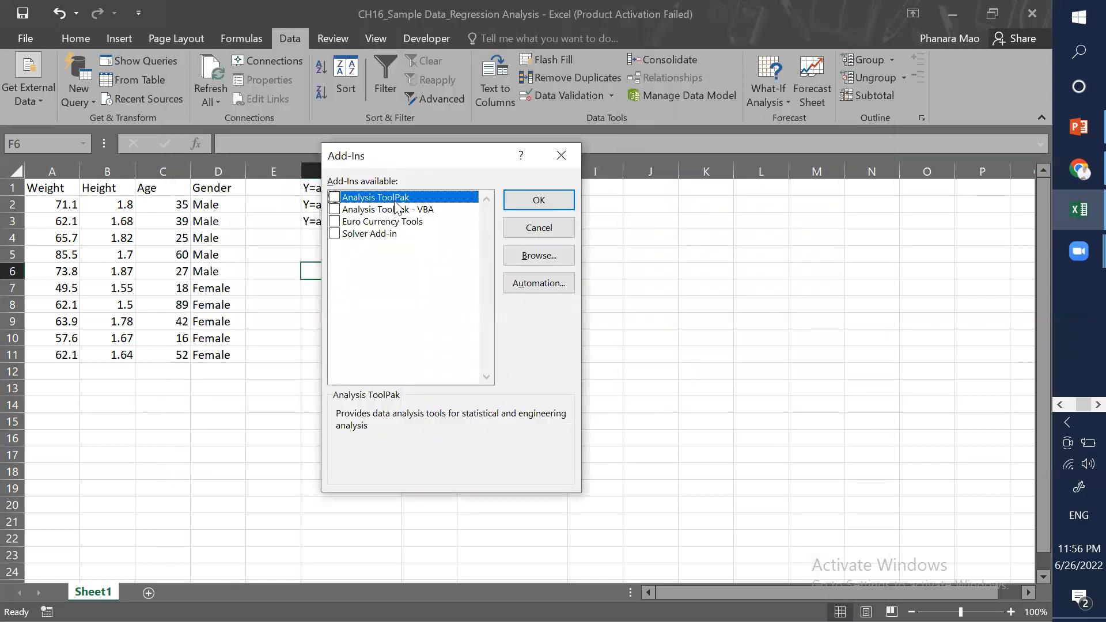
left_click(334, 197)
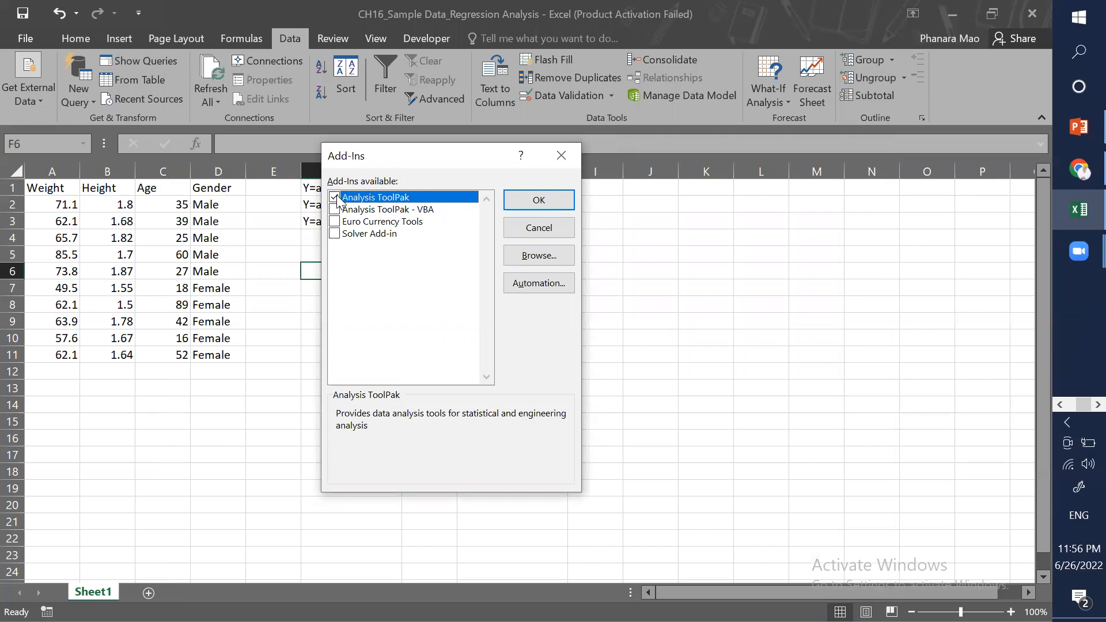
left_click(526, 200)
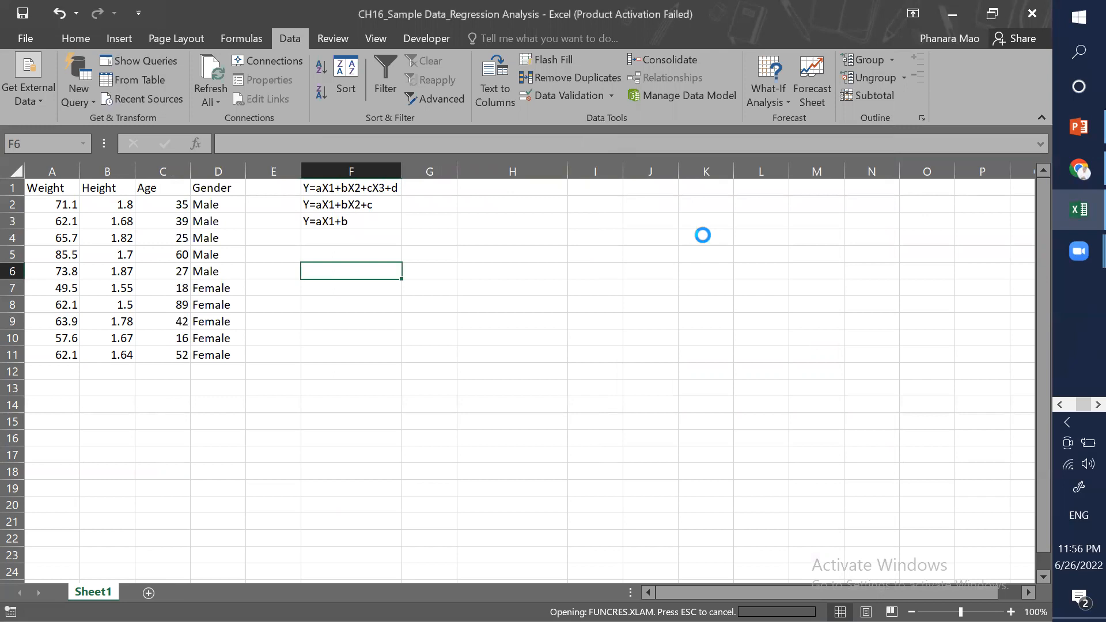
left_click(599, 251)
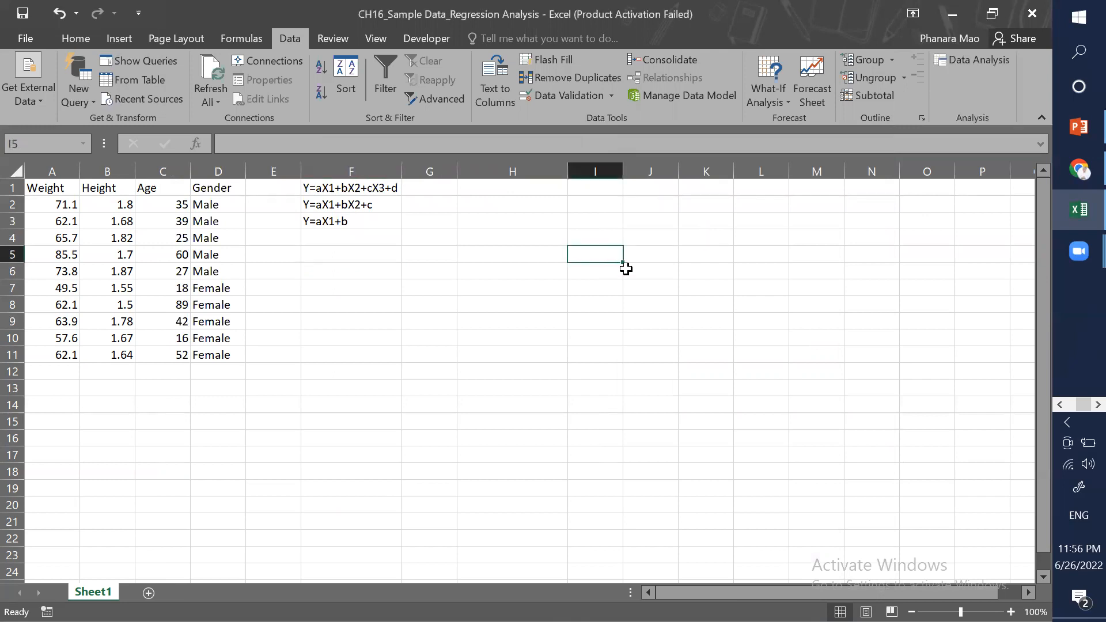
left_click(450, 281)
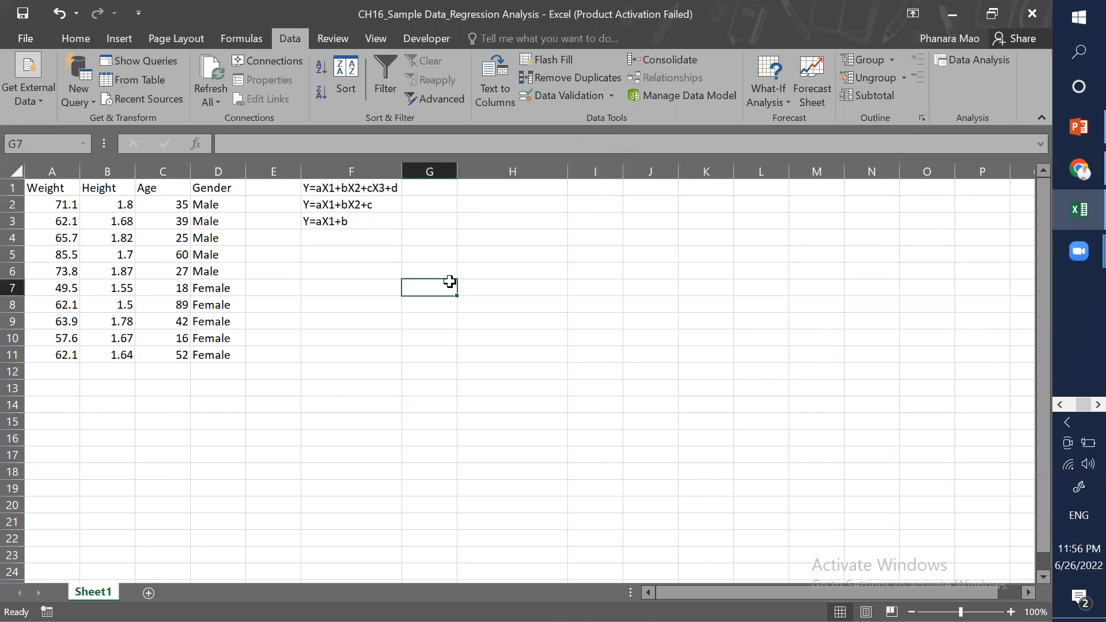
left_click(989, 61)
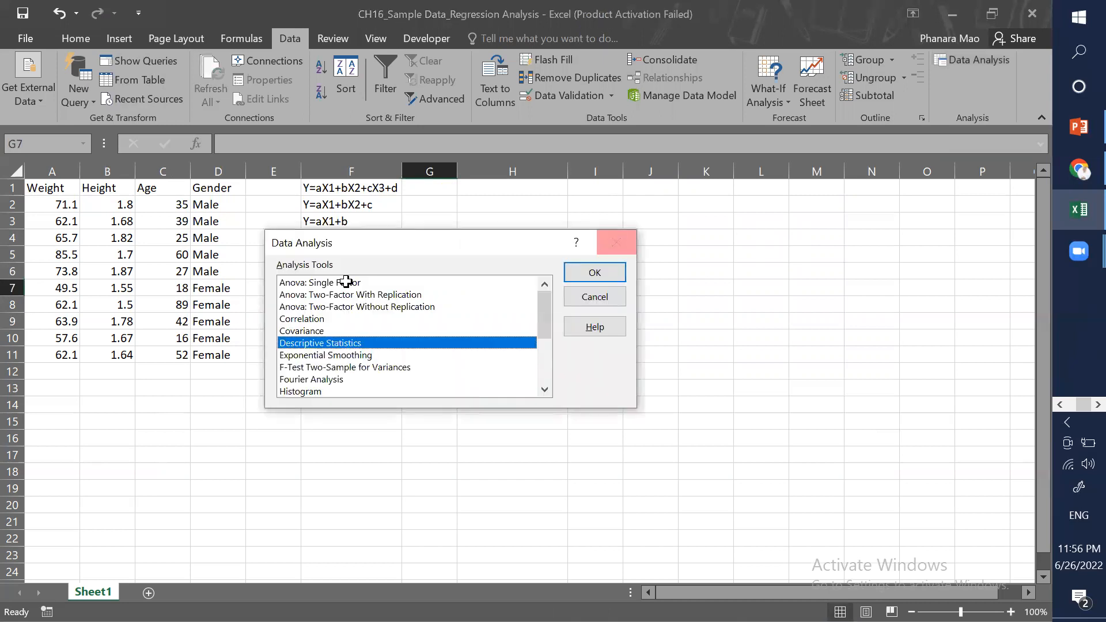
key("Escape")
left_click(333, 284)
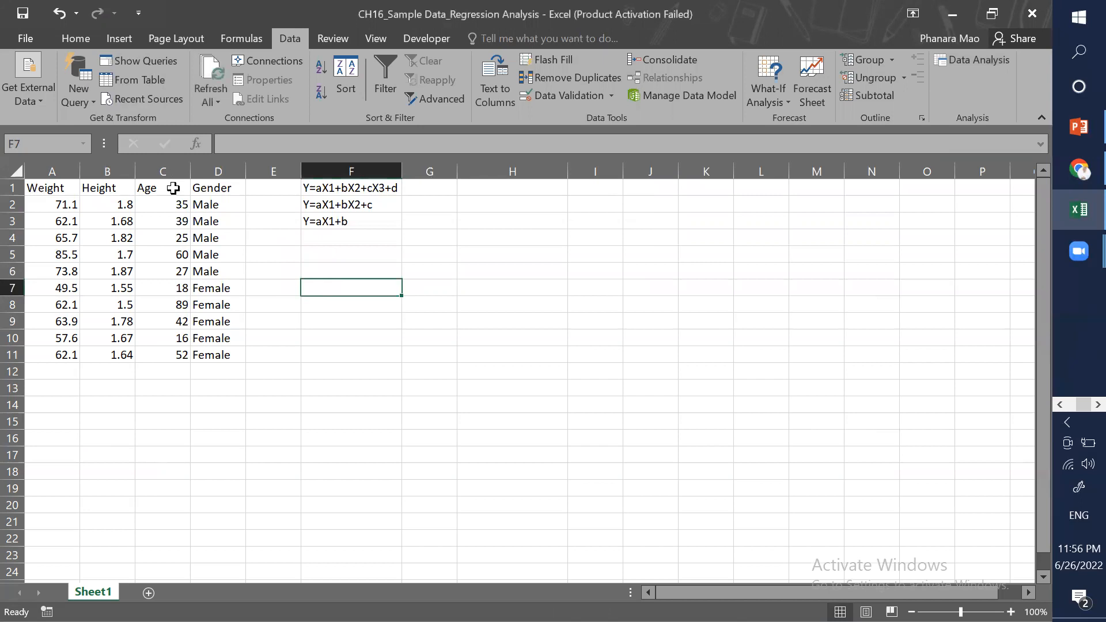
left_click_drag(46, 188, 178, 188)
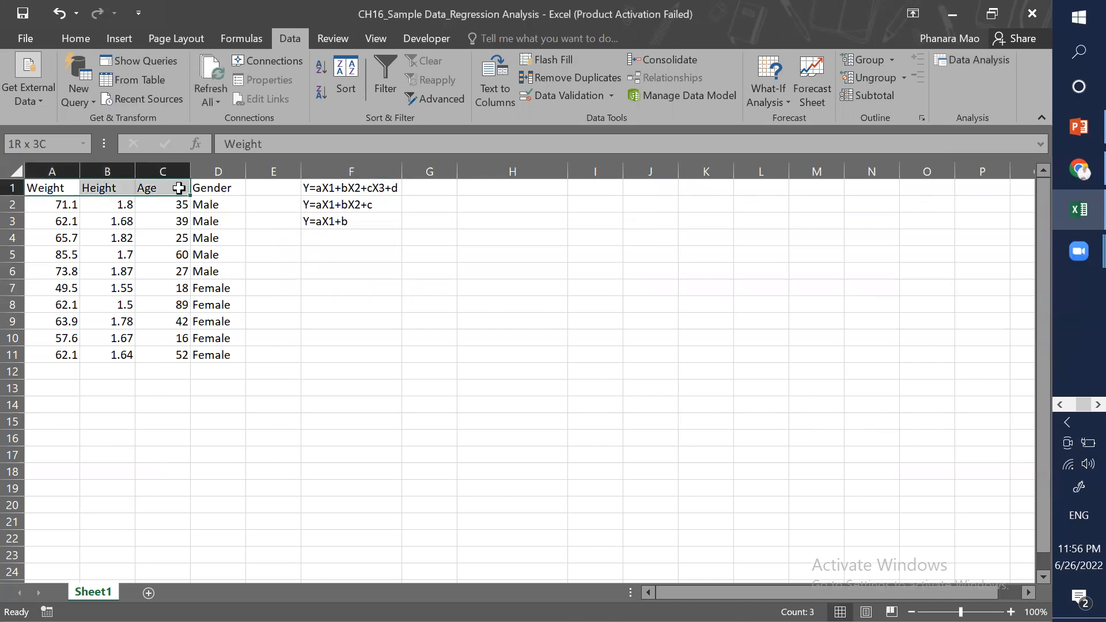
left_click_drag(178, 188, 179, 187)
left_click(182, 207)
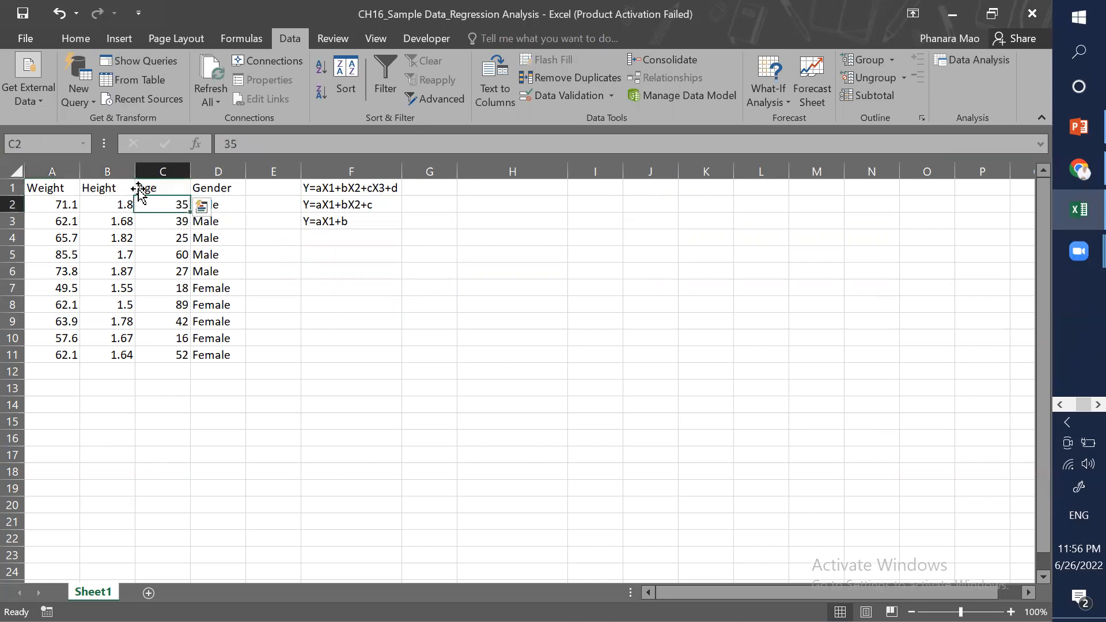
left_click(109, 187)
left_click(213, 187)
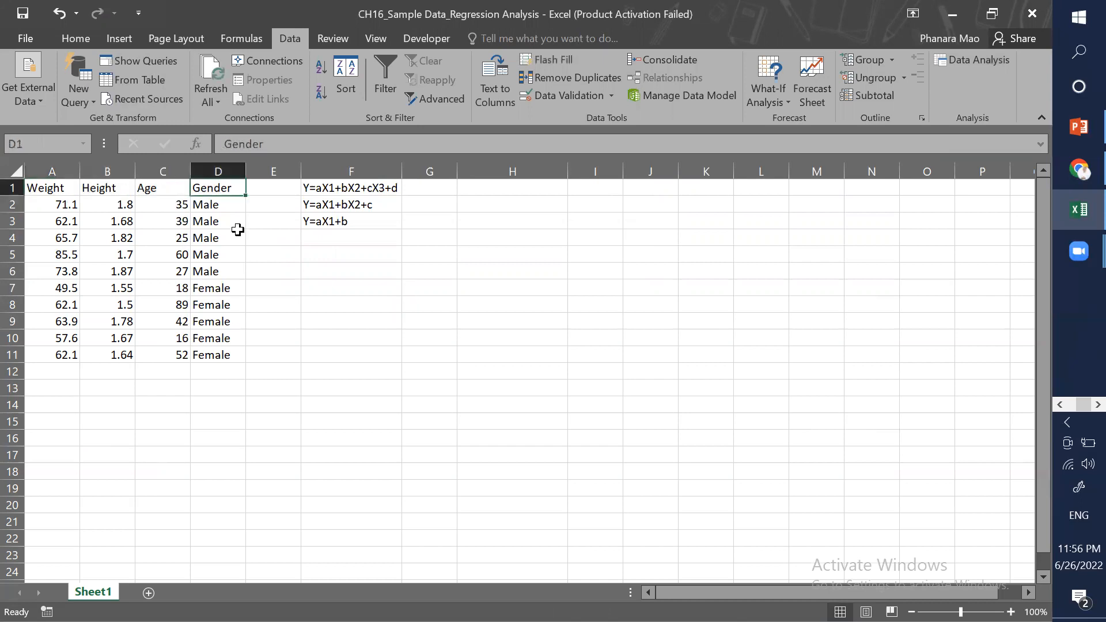
left_click(368, 267)
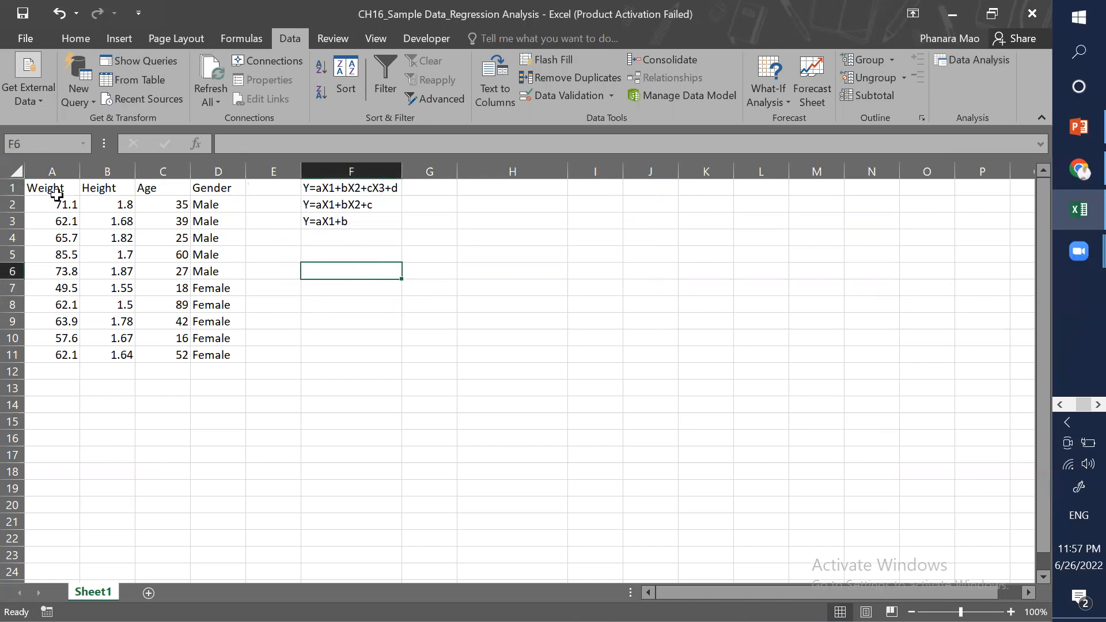
Step: Copy the Weight and Height headers and paste them transposed into F5:F6
key("ctrl+c")
left_click(340, 254)
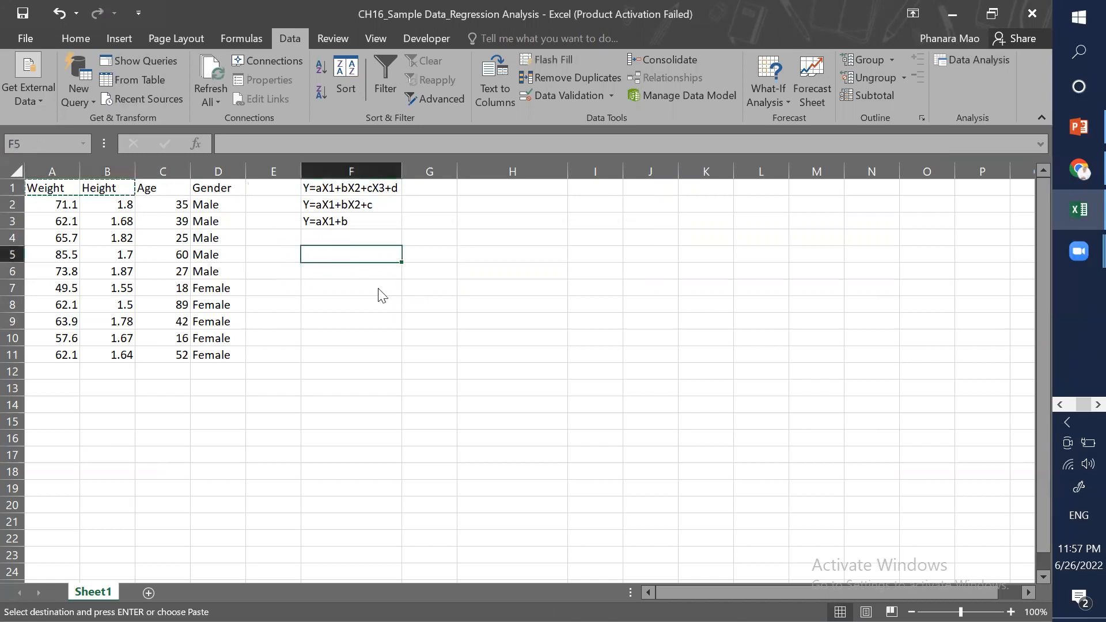
right_click(356, 270)
left_click(389, 326)
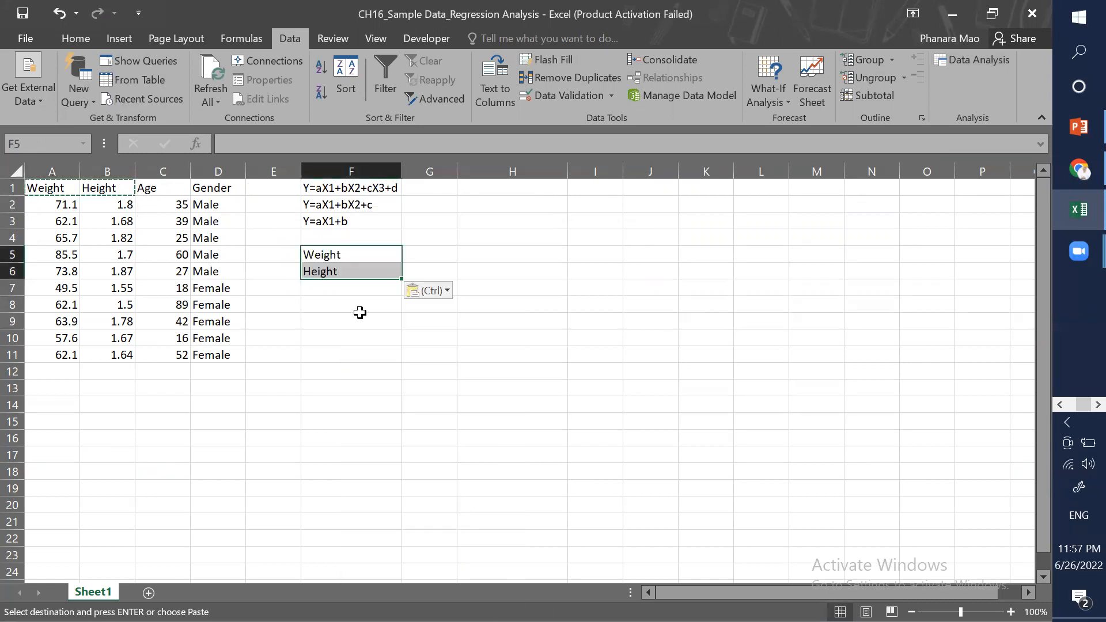
left_click(354, 282)
key("Up")
key("Up")
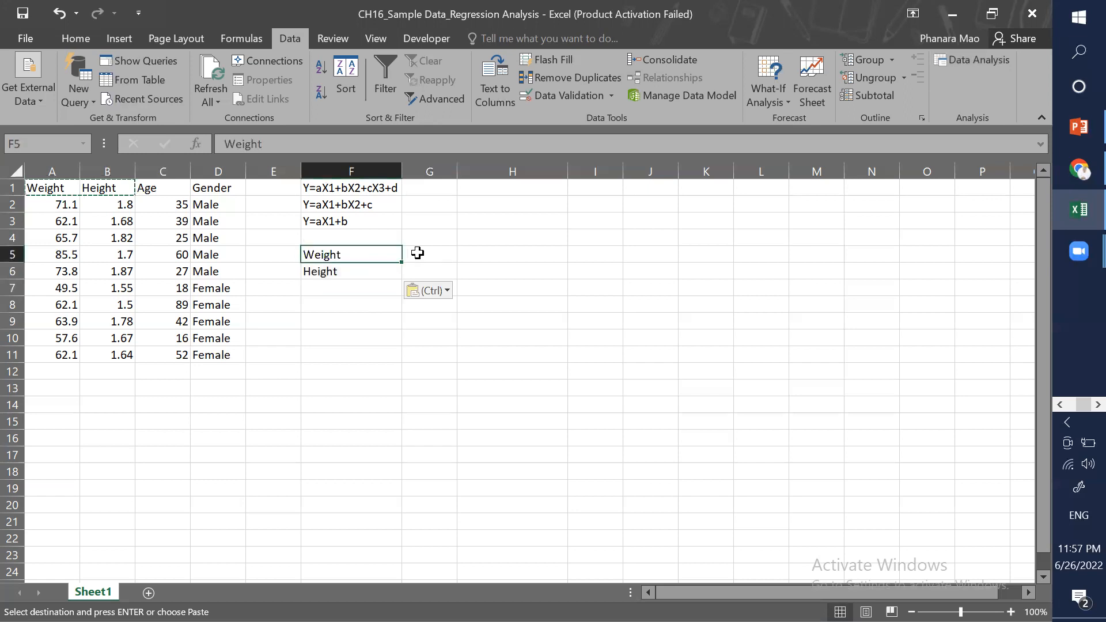
Step: Enter ? in G5 beside Weight
left_click(419, 254)
type("?")
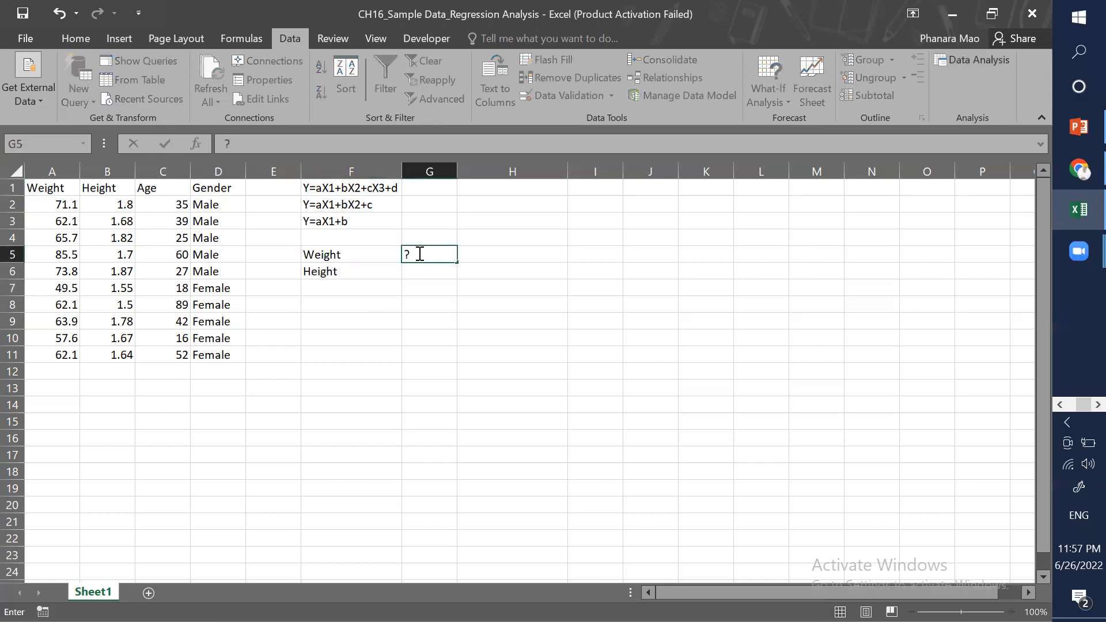
left_click(422, 268)
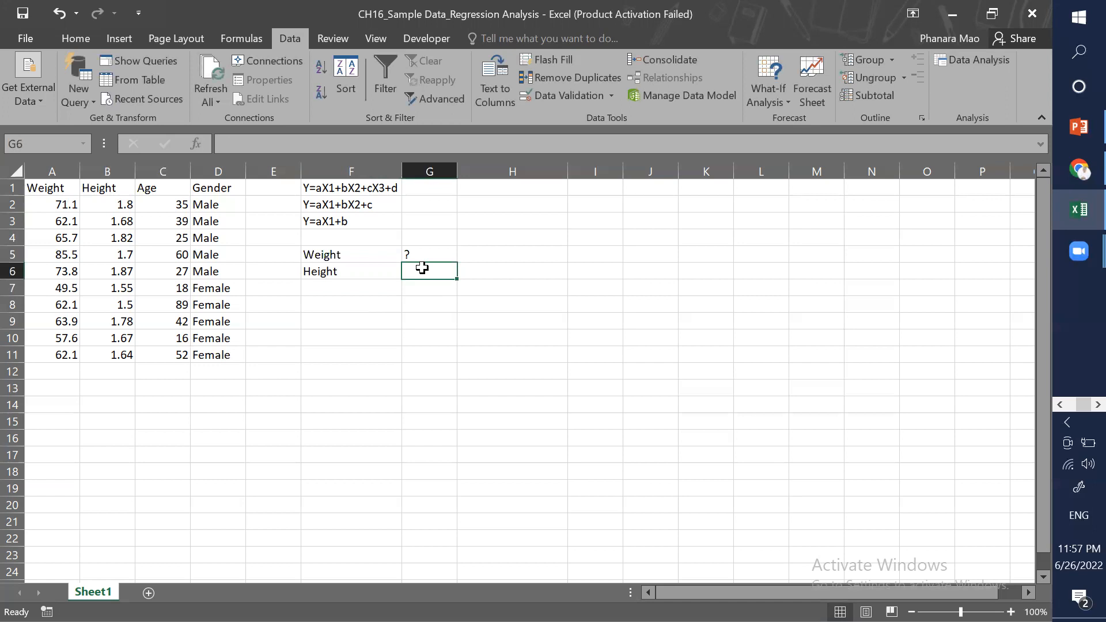
left_click(495, 302)
left_click(382, 306)
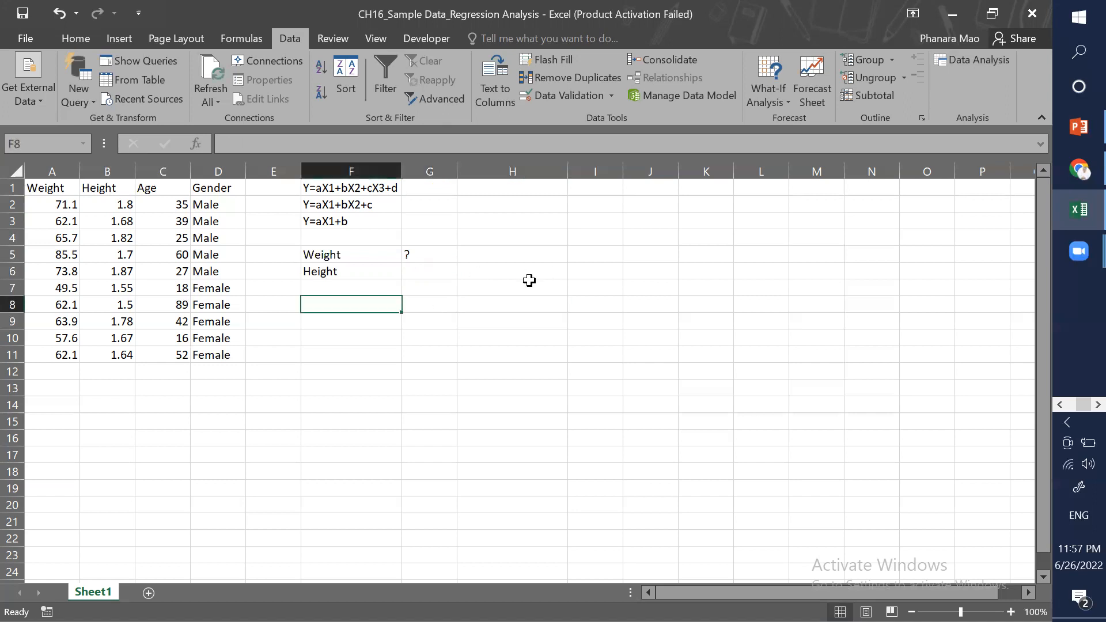
Step: Open the Regression tool from Data Analysis
left_click(980, 61)
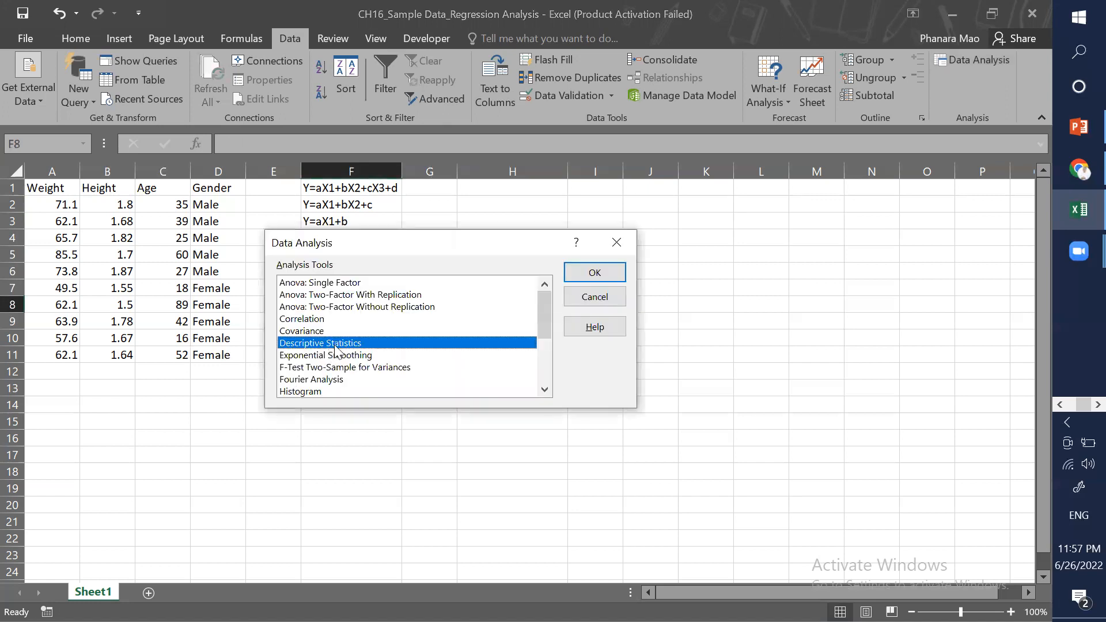
scroll(338, 346, "down", 1)
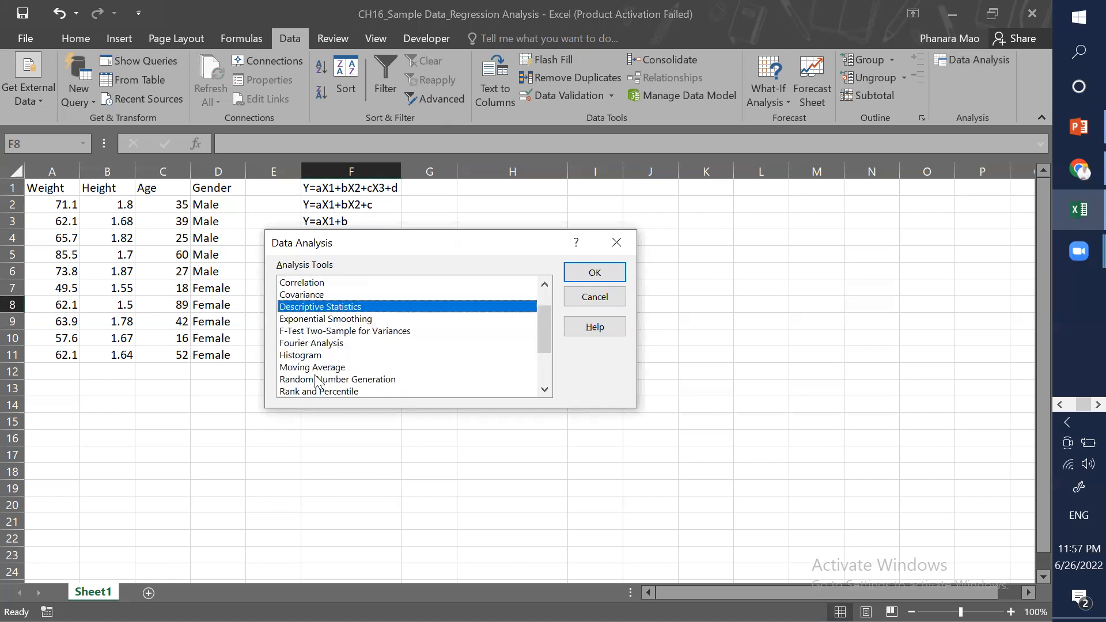
scroll(311, 375, "down", 2)
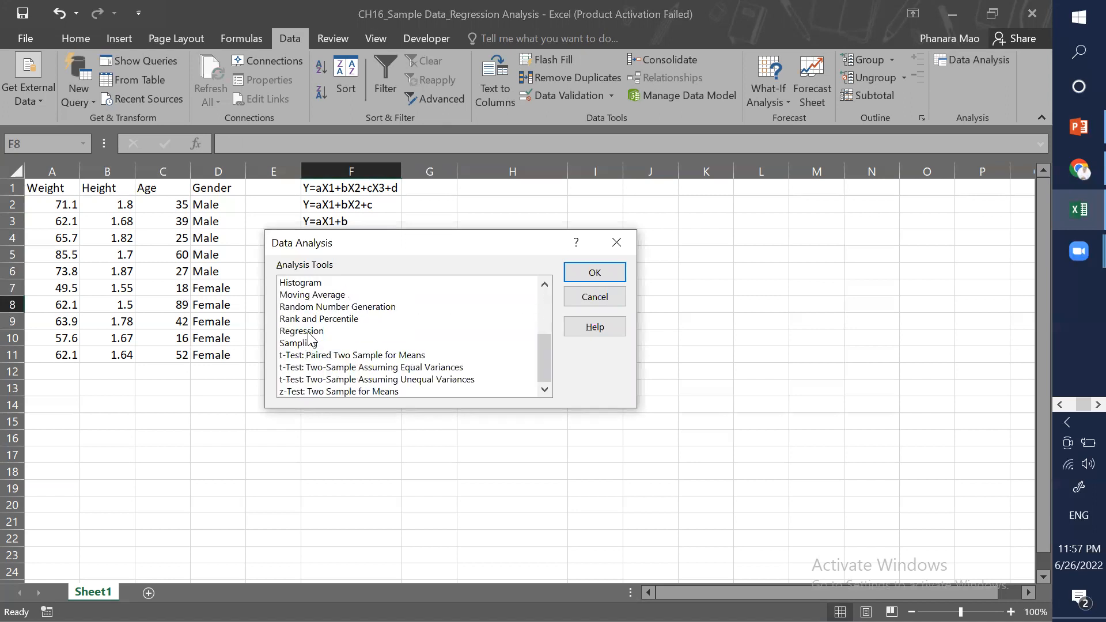
left_click(334, 334)
left_click(590, 274)
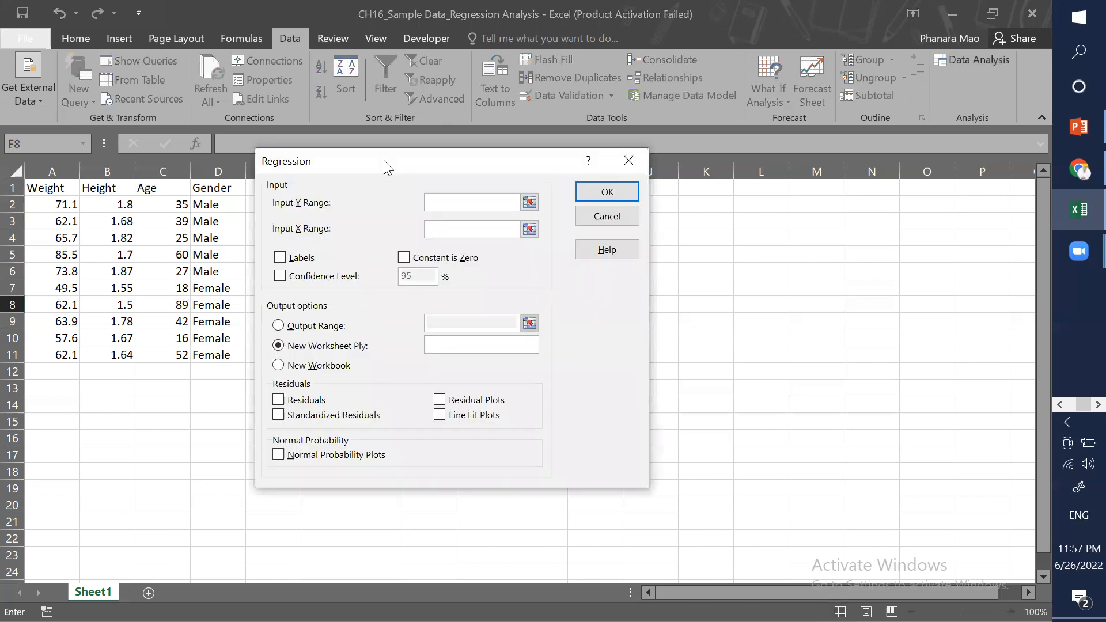
Step: Set the regression's Input Y Range to the weight values A2:A11
left_click_drag(384, 162, 534, 200)
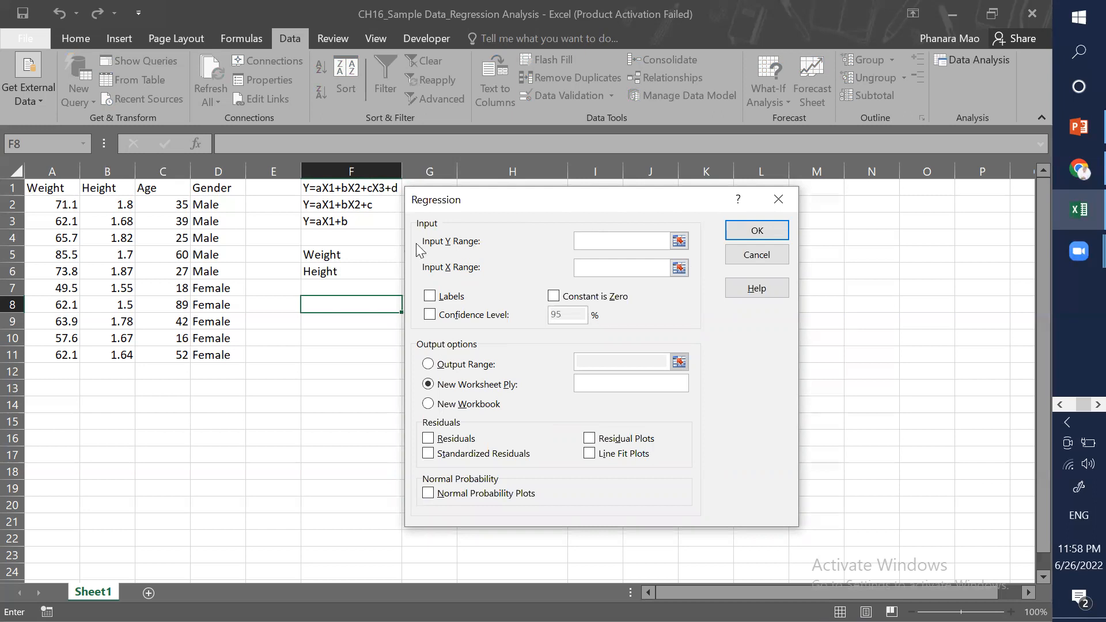
left_click(676, 242)
left_click_drag(58, 201, 57, 353)
left_click(787, 222)
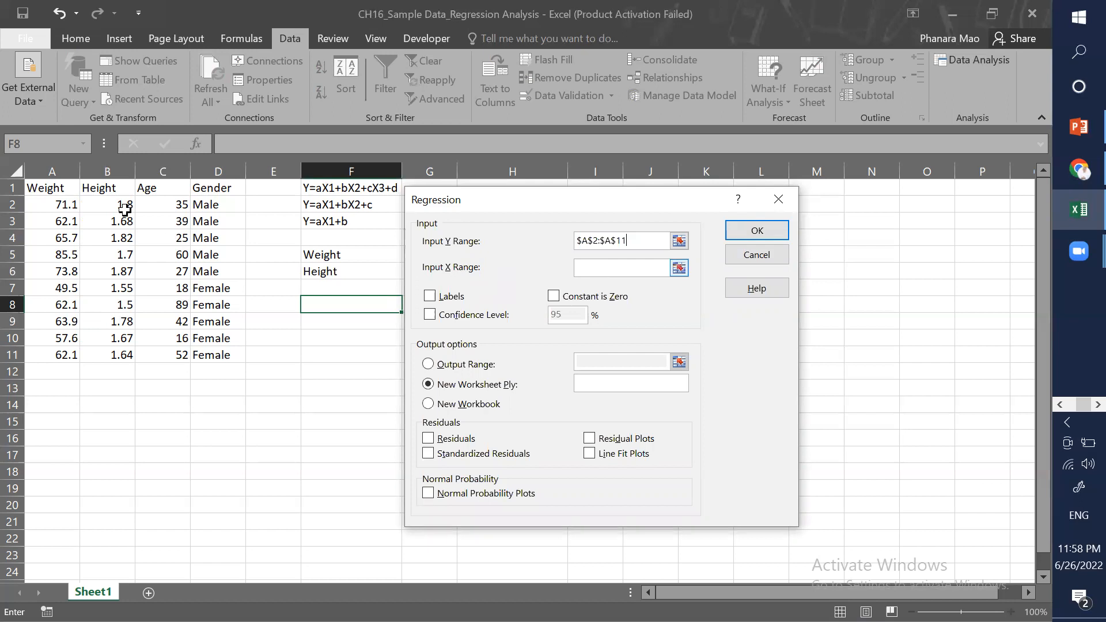
Step: Set the regression's Input X Range to the height values B2:B11
left_click_drag(119, 291, 119, 352)
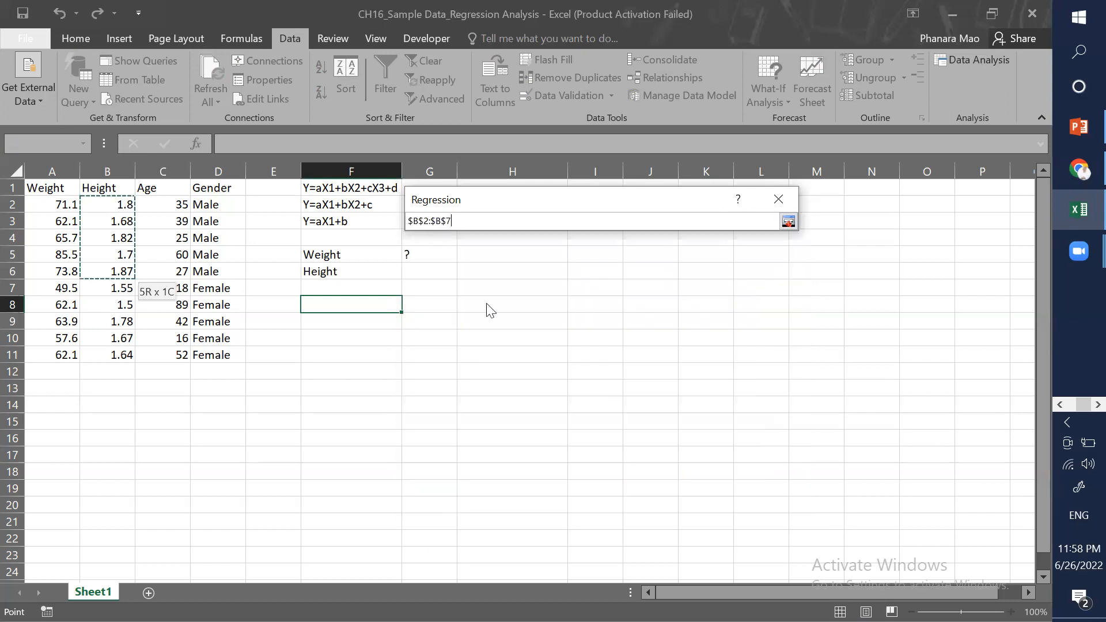
key("Return")
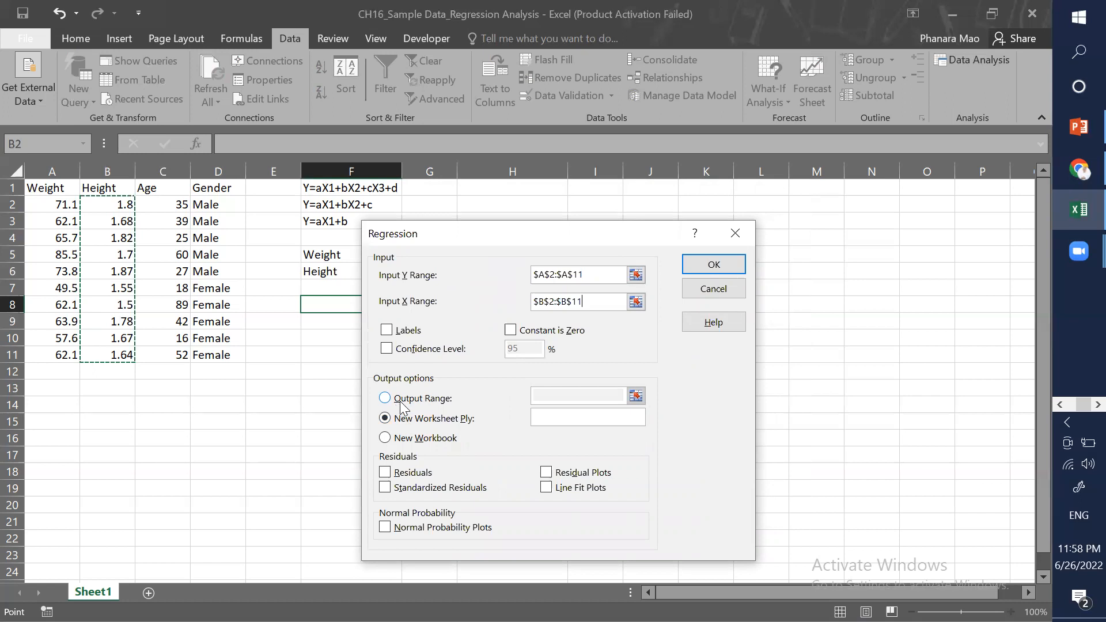
Step: Choose Output Range with cell H1 as the destination and run the regression
left_click(407, 399)
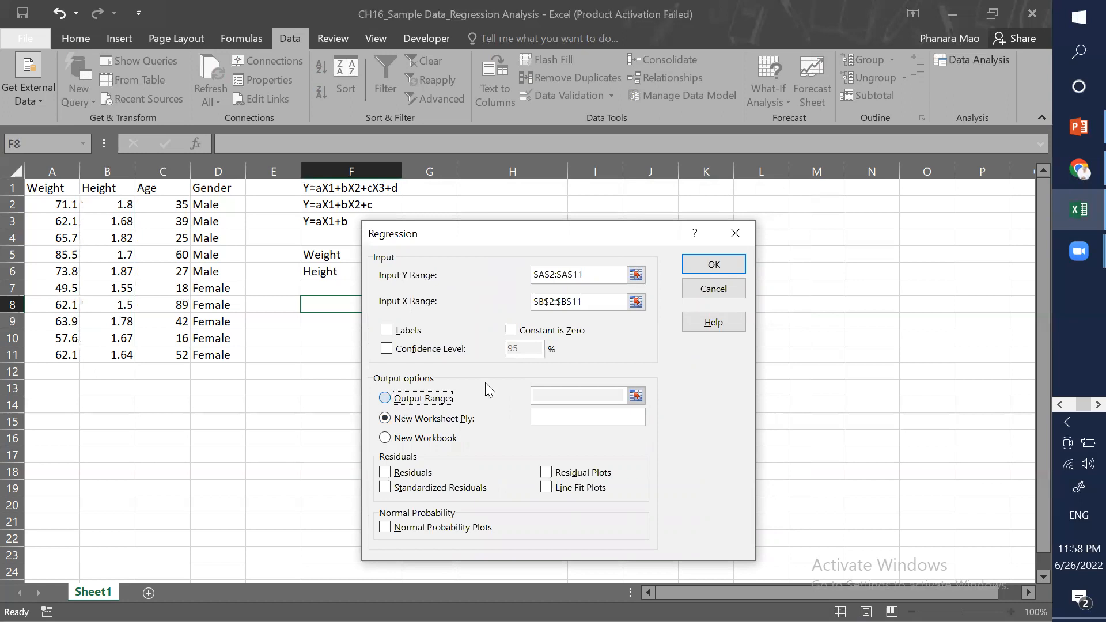
left_click_drag(576, 225, 329, 292)
left_click(541, 189)
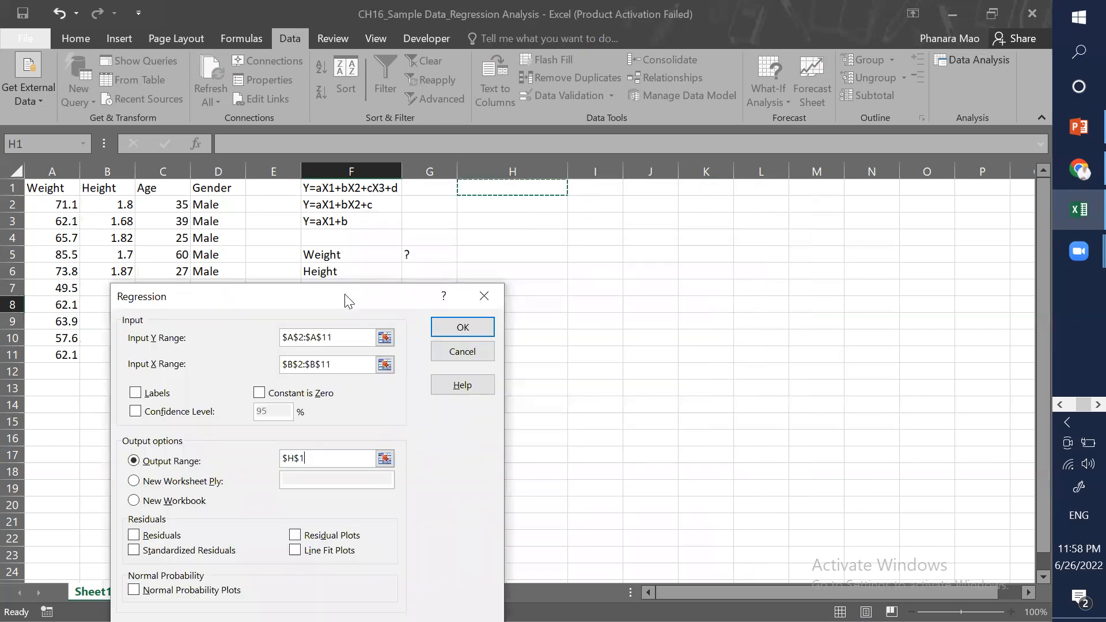
left_click_drag(464, 301, 466, 241)
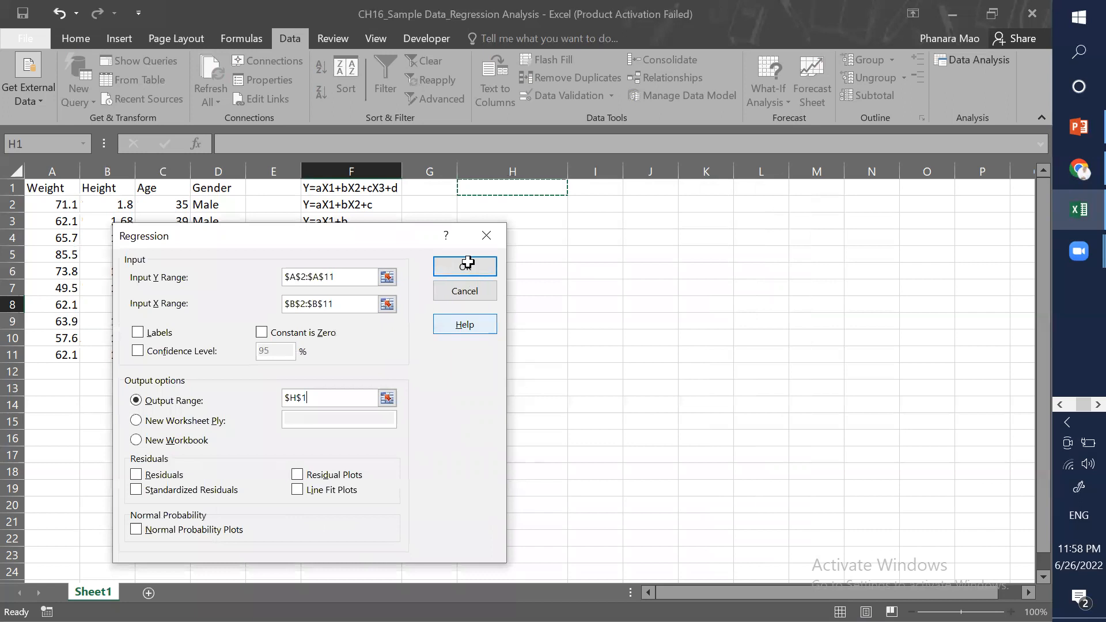
left_click(468, 263)
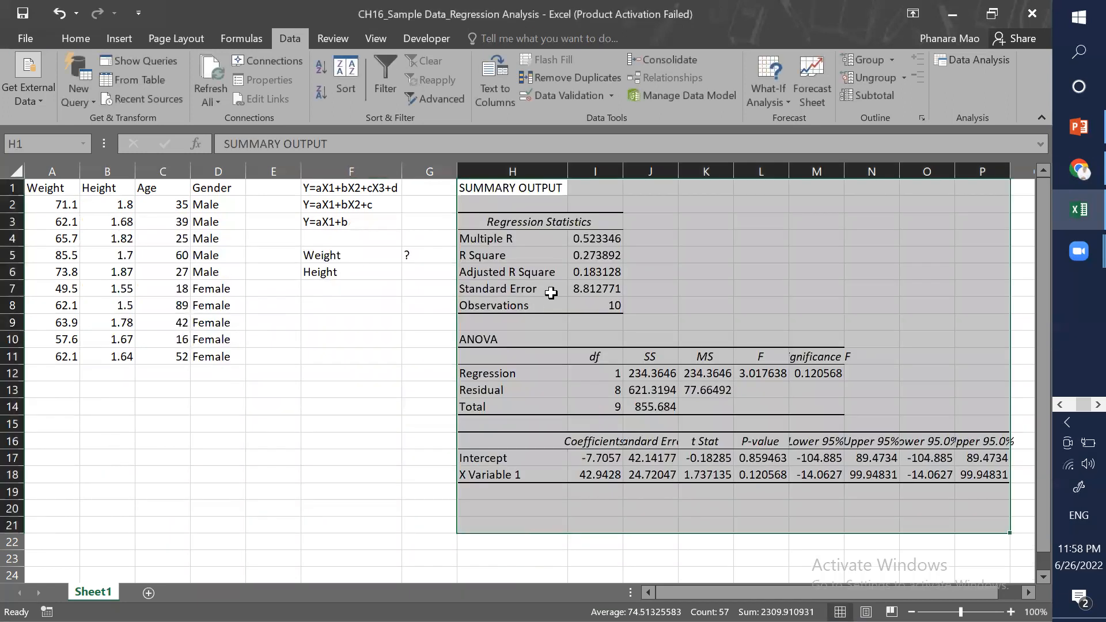
Step: Examine the regression statistics, ANOVA table and data ranges in the summary output
double_click(569, 171)
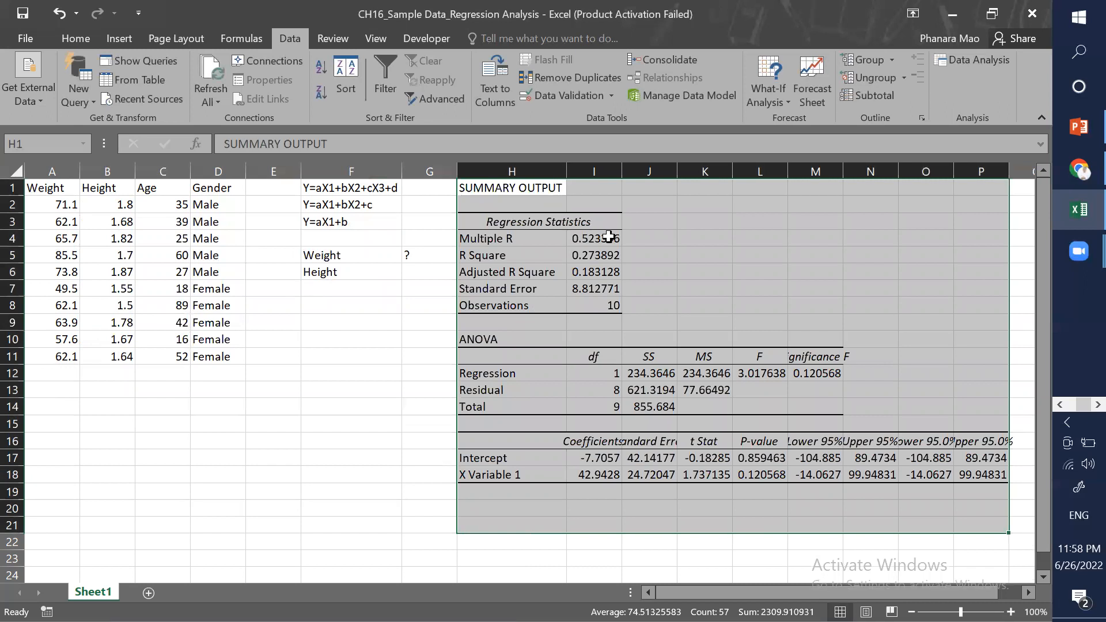
left_click(673, 238)
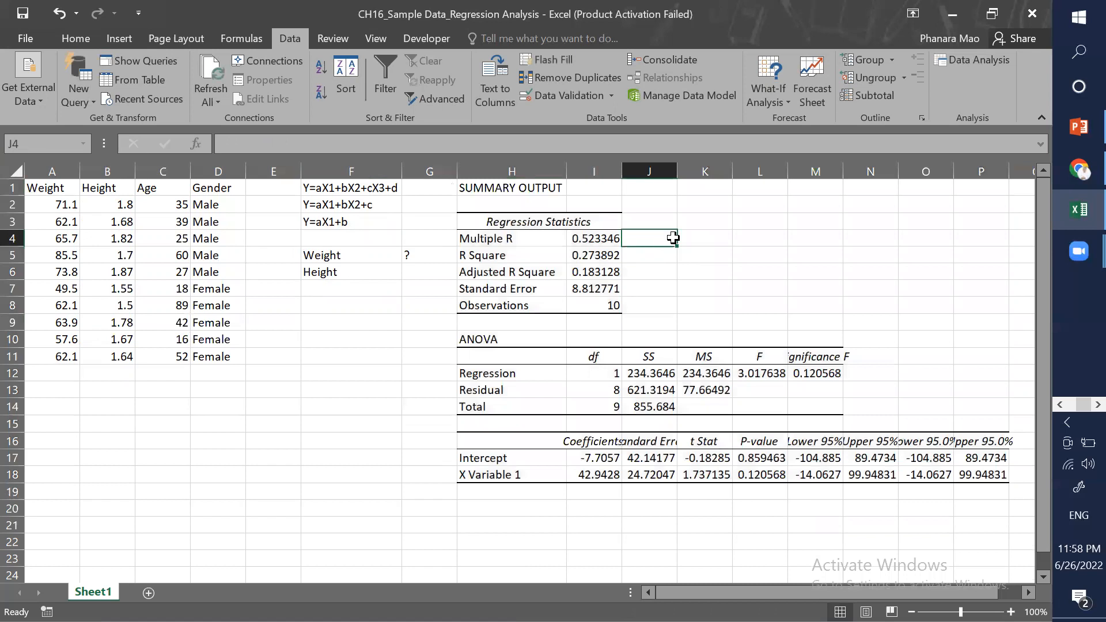
left_click(675, 269)
left_click_drag(512, 237, 594, 237)
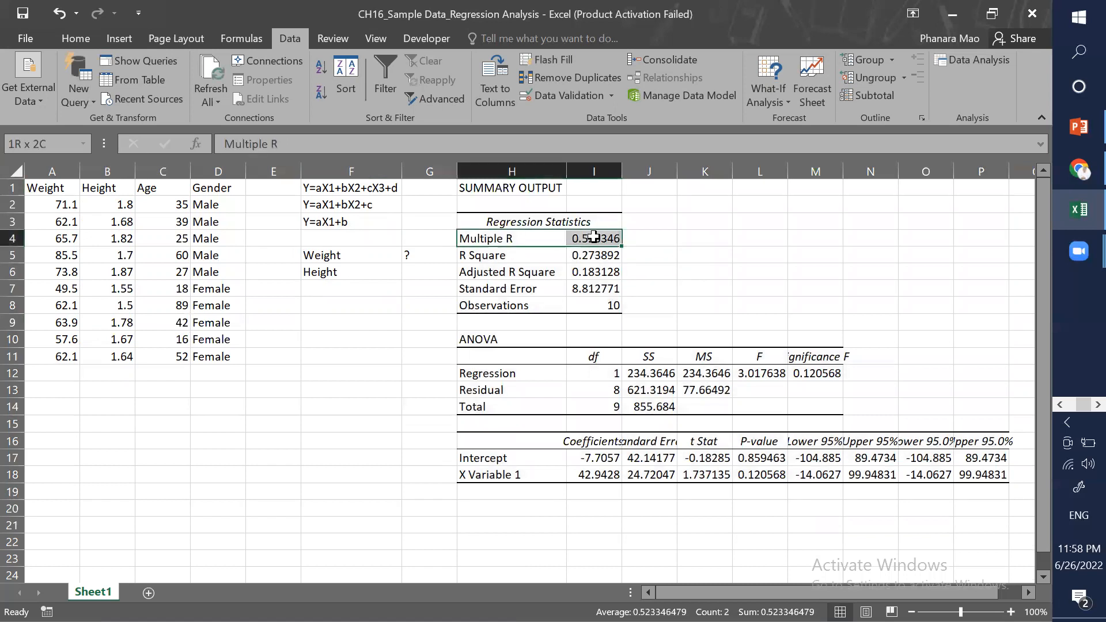
left_click(675, 246)
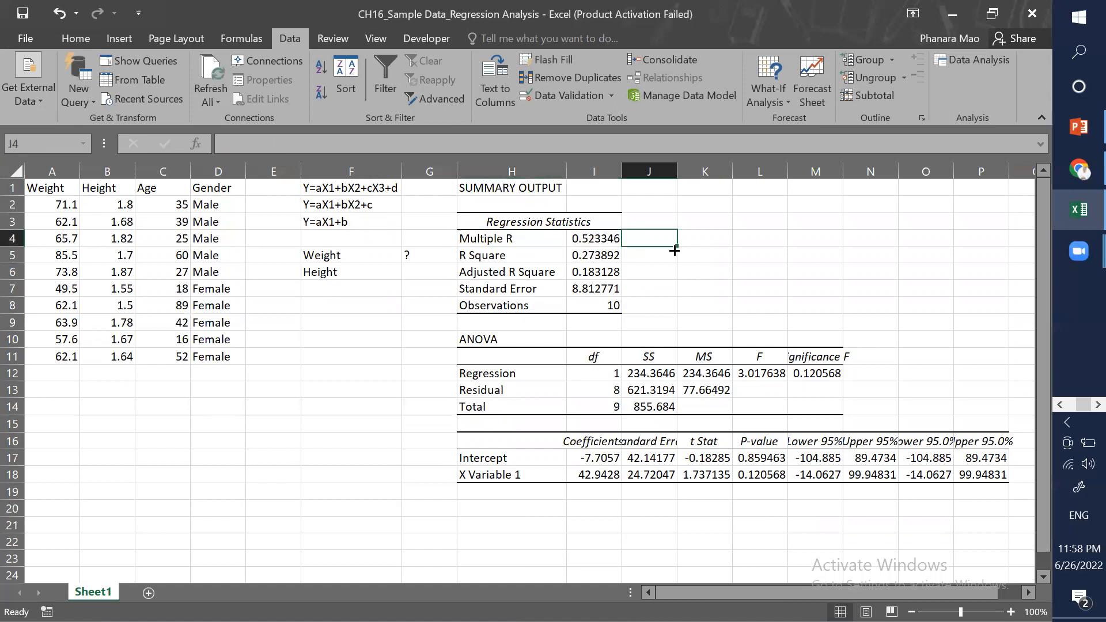
left_click(533, 274)
key("Down")
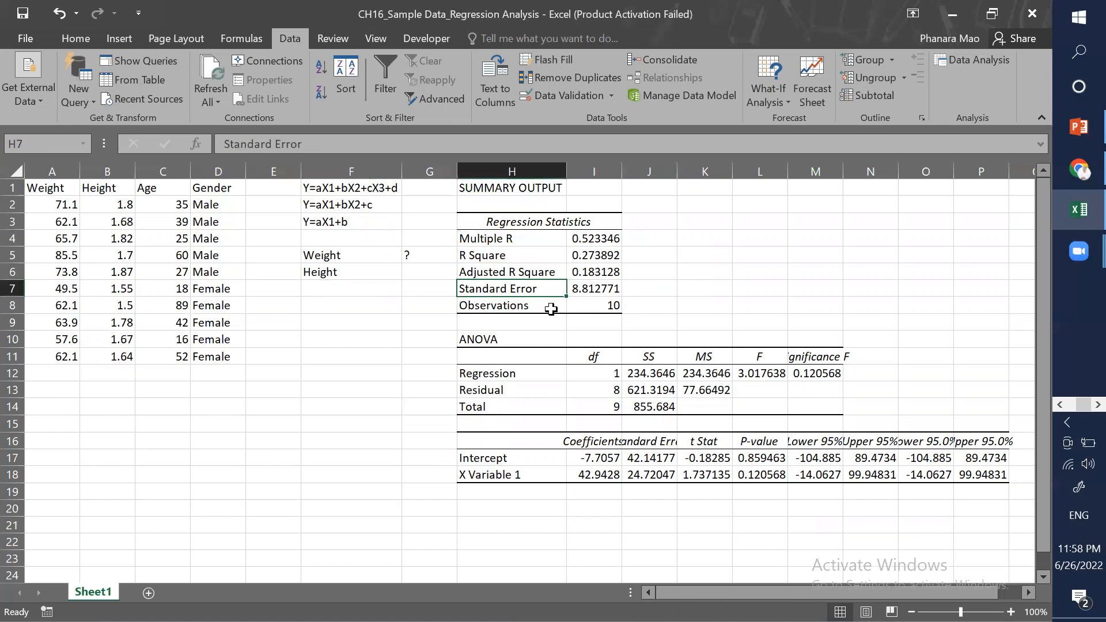
key("Down")
left_click_drag(62, 207, 65, 353)
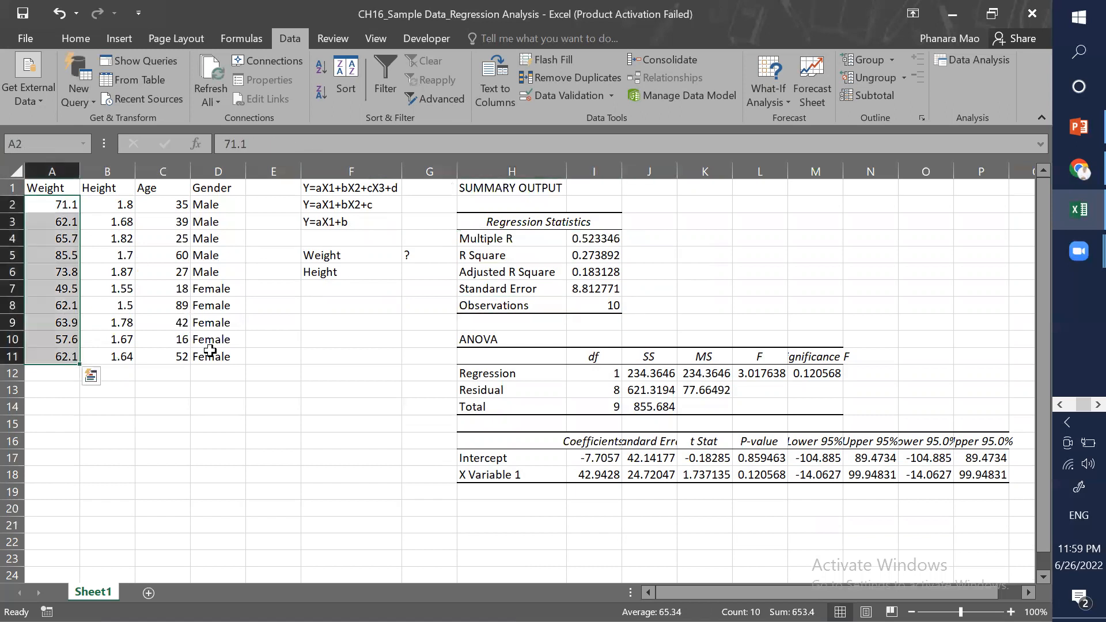
left_click(613, 311)
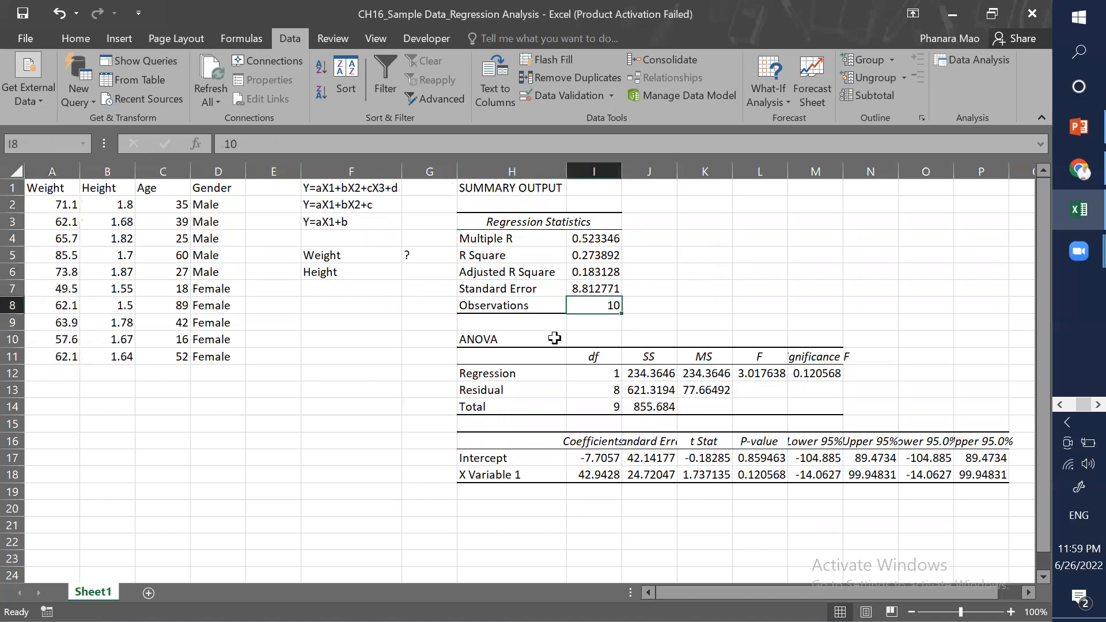
key("Down")
key("Down")
key("Down")
key("Left")
key("Left")
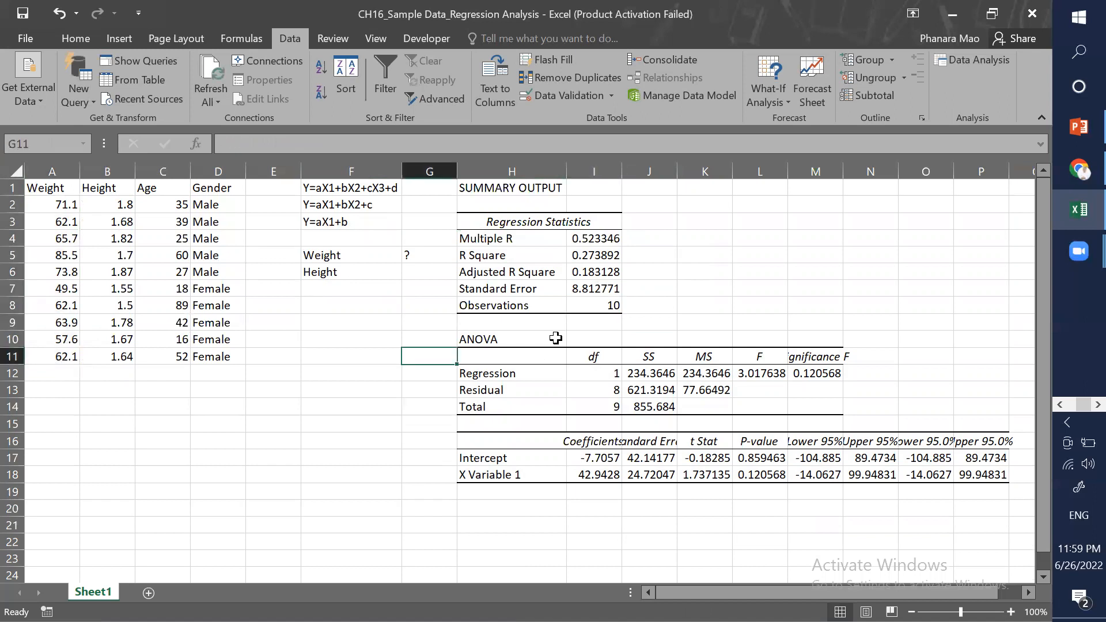
Step: Autofit column I's width so the full coefficient values show
scroll(584, 450, "down", 1)
left_click(597, 458)
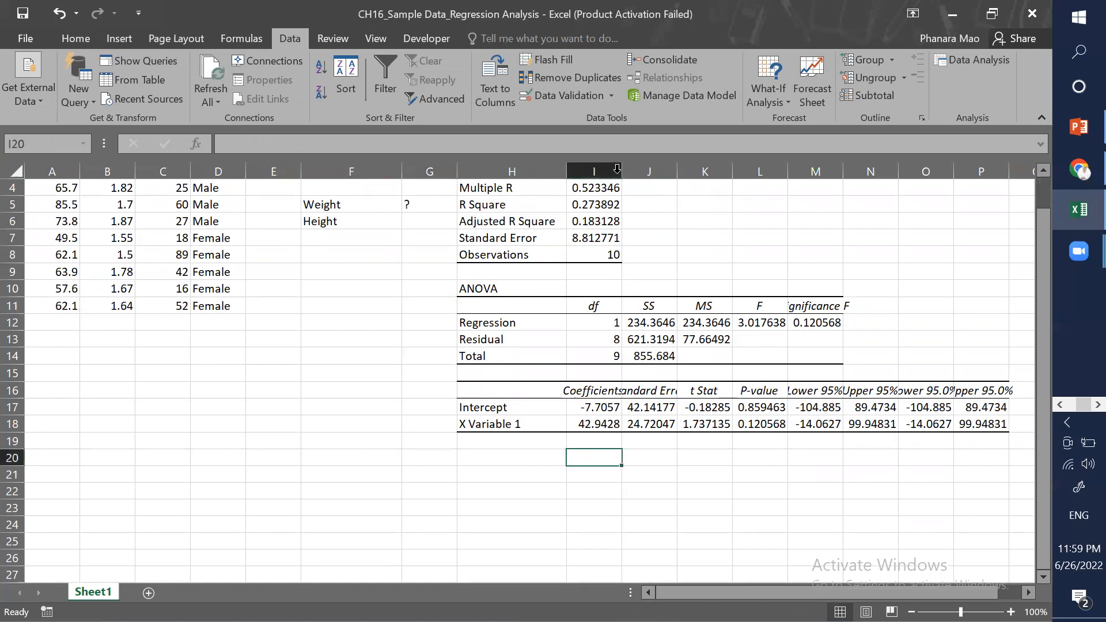
key("alt+h")
key("o")
key("i")
Step: Examine the Intercept and X Variable 1 coefficients in the output
left_click_drag(605, 392, 595, 427)
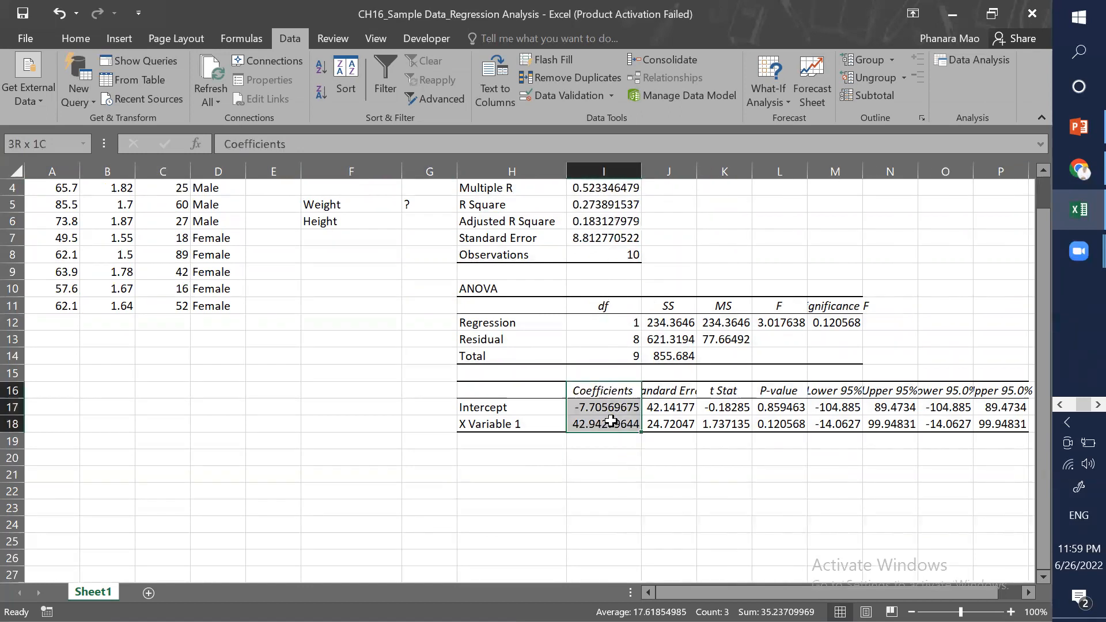
left_click(494, 409)
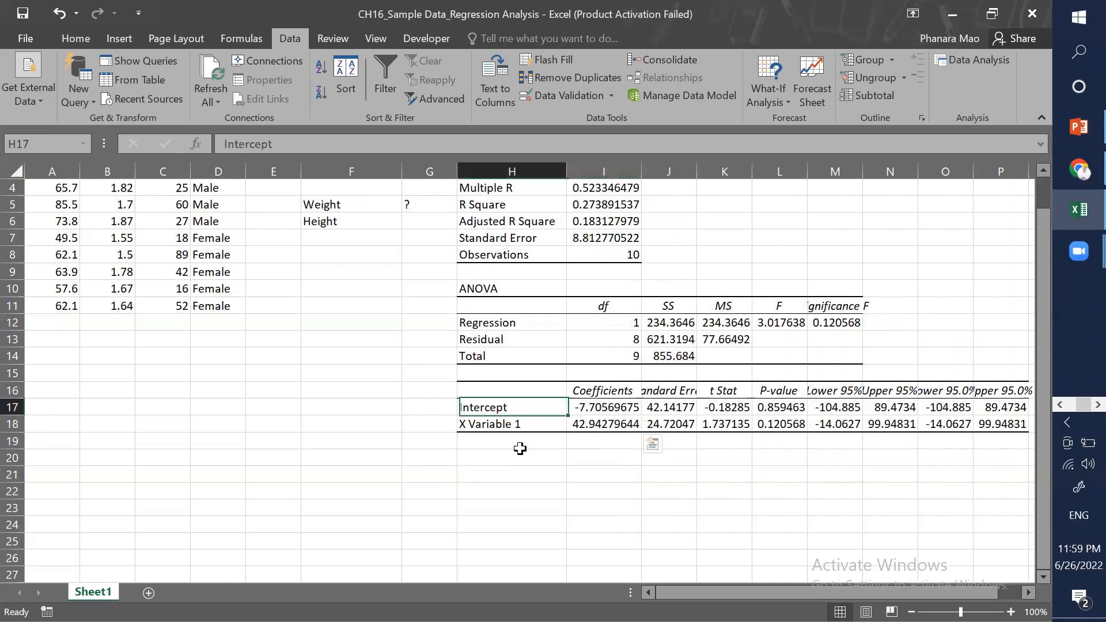
key("shift+Down")
left_click(521, 448)
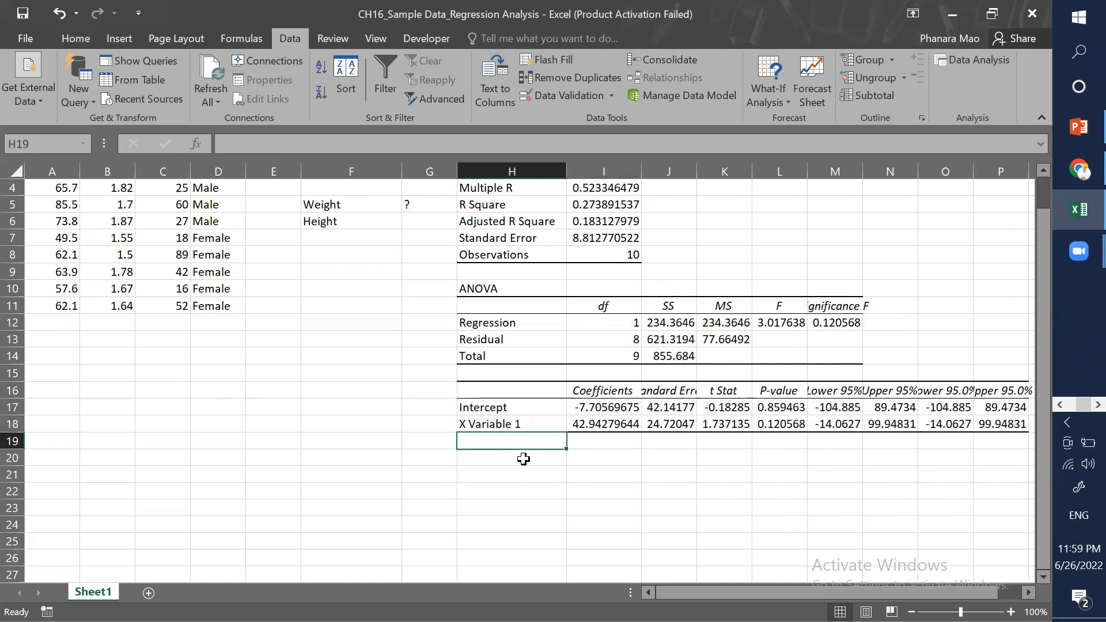
scroll(522, 460, "up", 1)
key("Up")
key("Up")
key("Right")
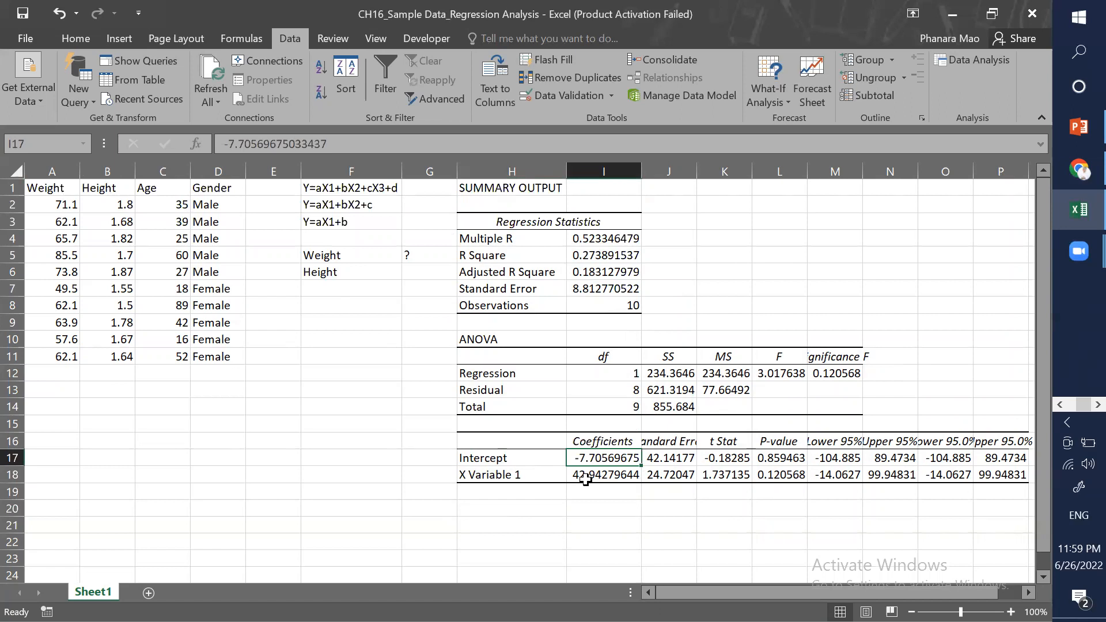
left_click(522, 485)
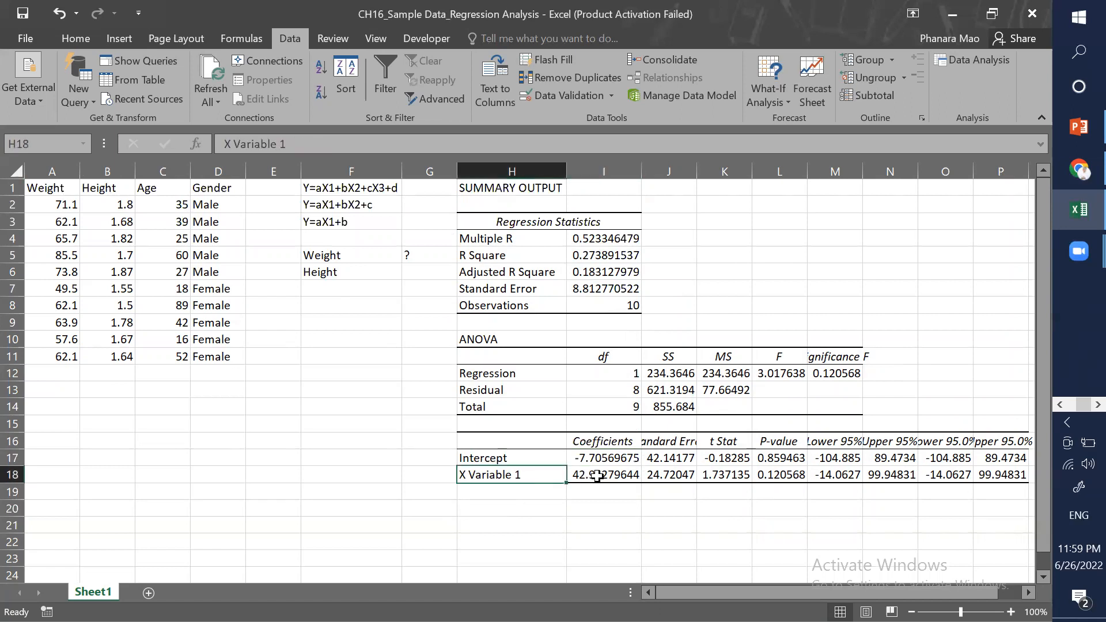
left_click(595, 475)
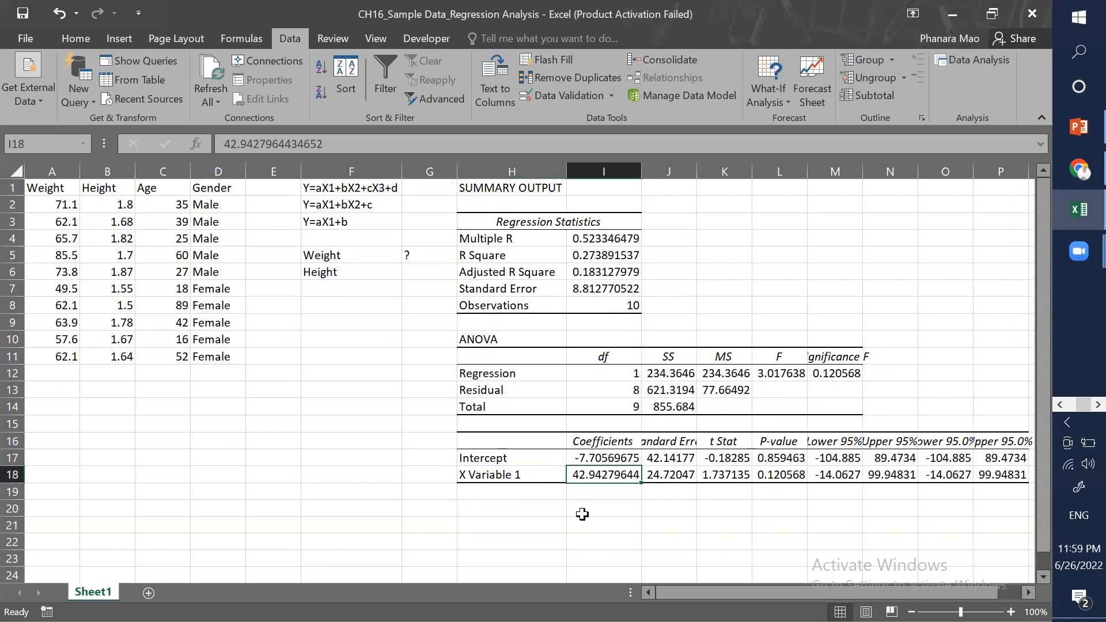
Step: Copy the equation Y=aX1+b from F3 into F18
left_click(345, 224)
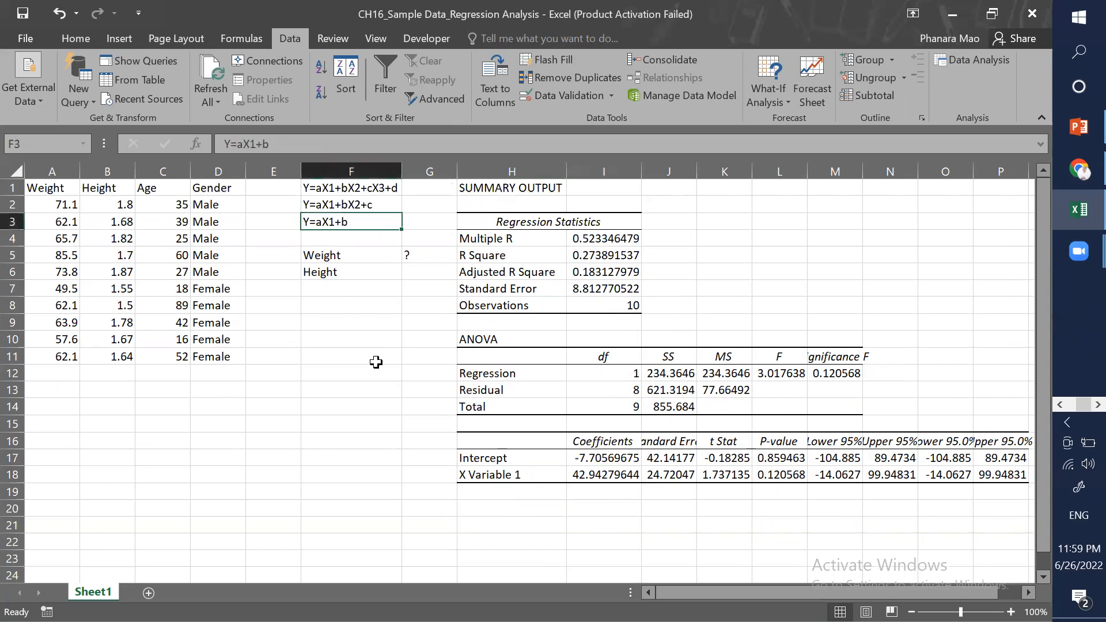
key("ctrl+c")
left_click(347, 474)
key("ctrl+v")
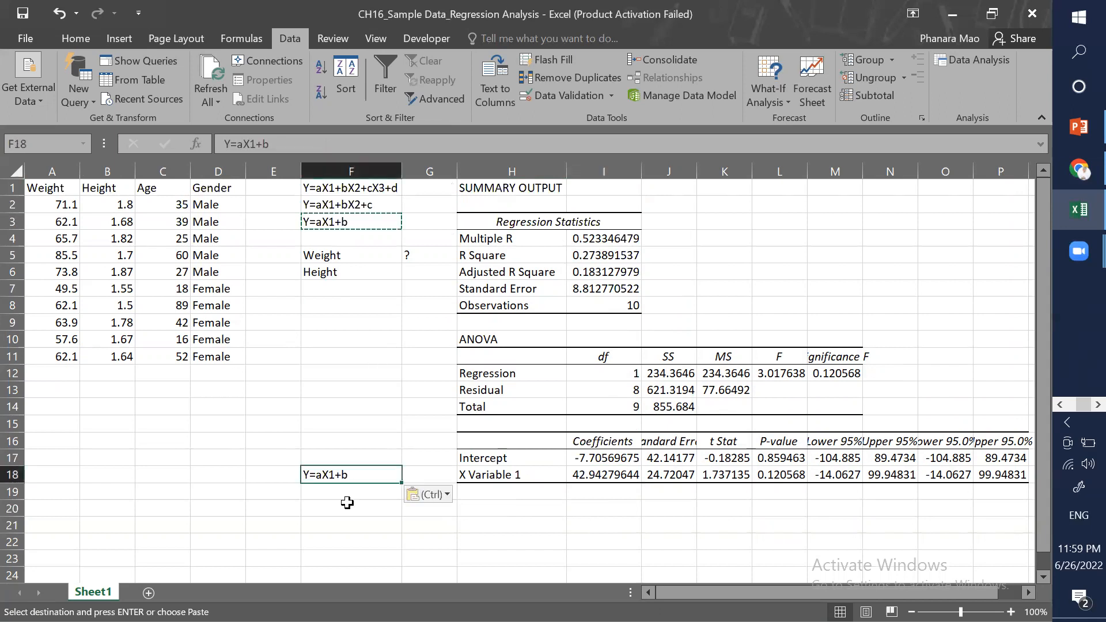
Step: Enter the formula =I18*G6+I17 in F19 to compute predicted weight from the coefficients
left_click(338, 493)
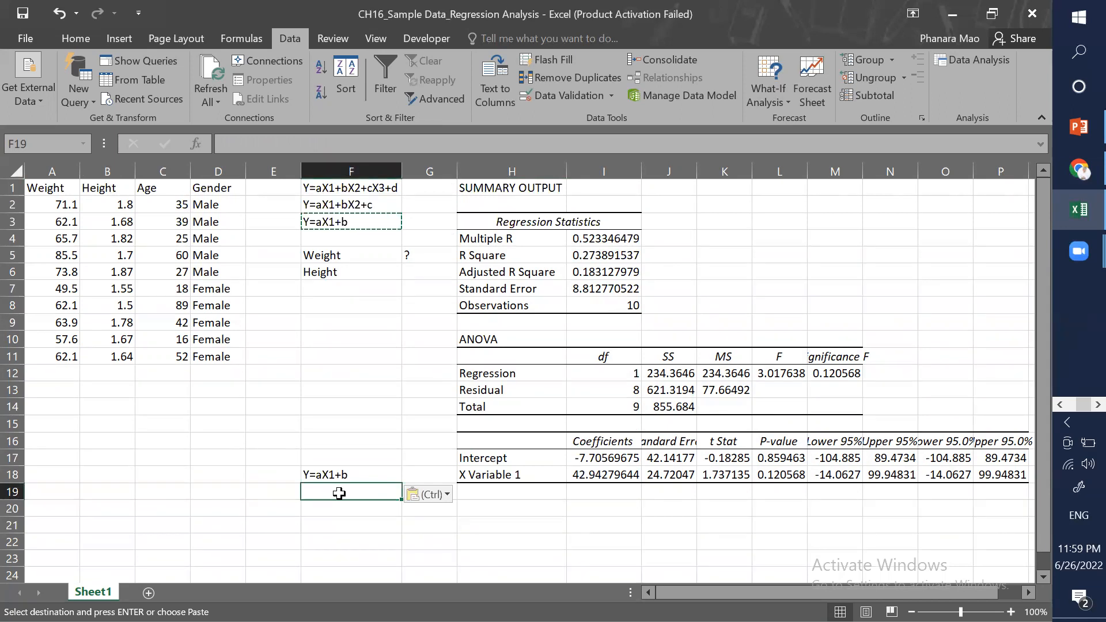
type("=")
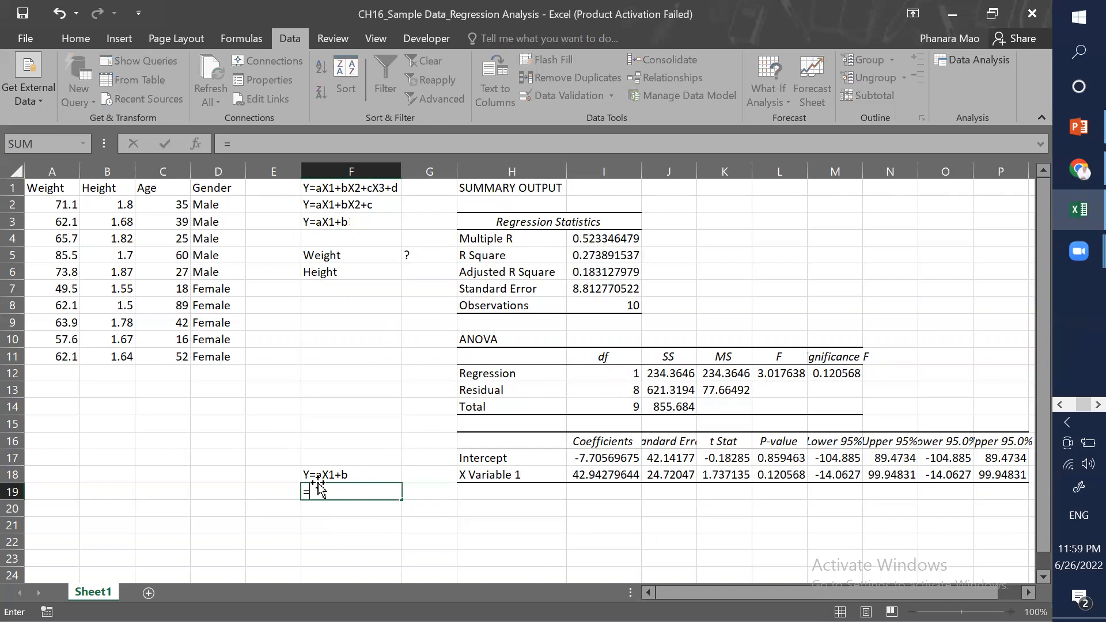
left_click(593, 476)
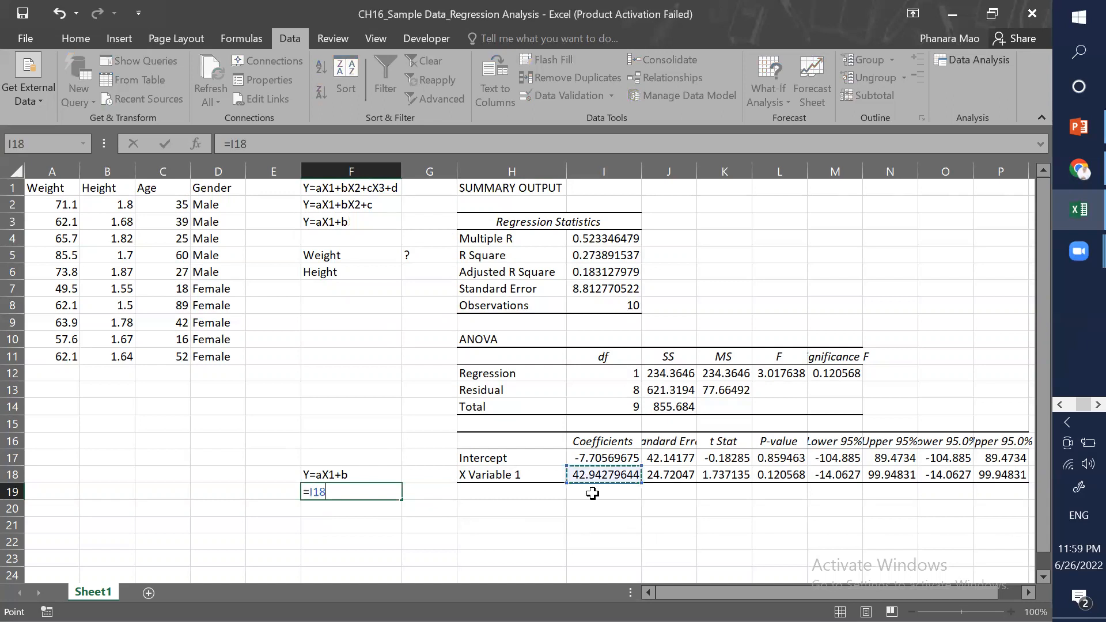
type("*")
left_click(416, 277)
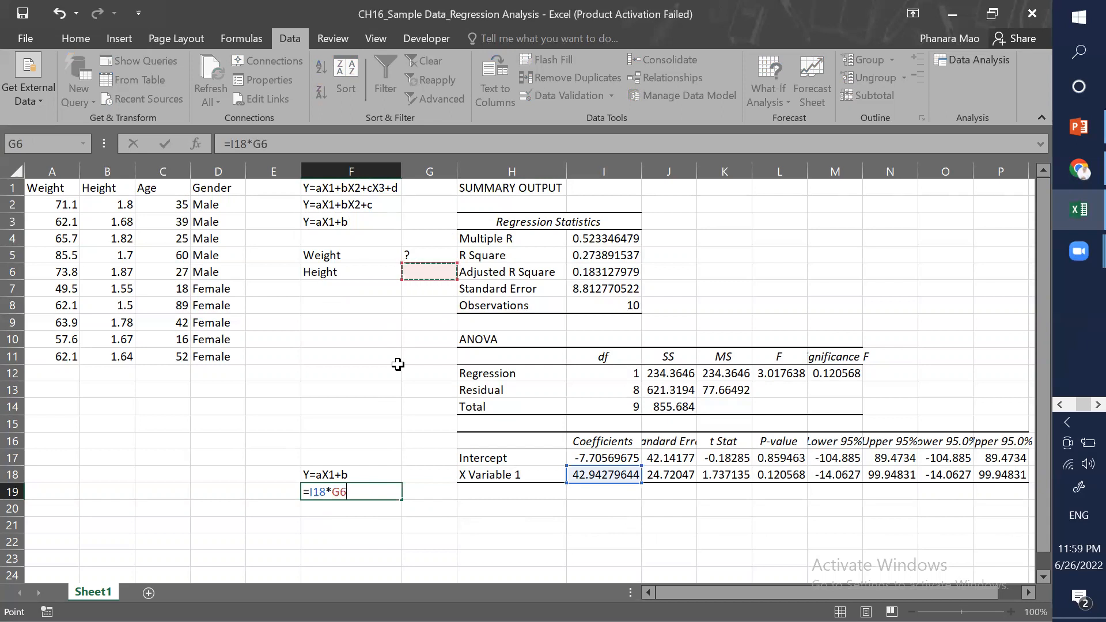
type("+")
left_click(592, 458)
key("Return")
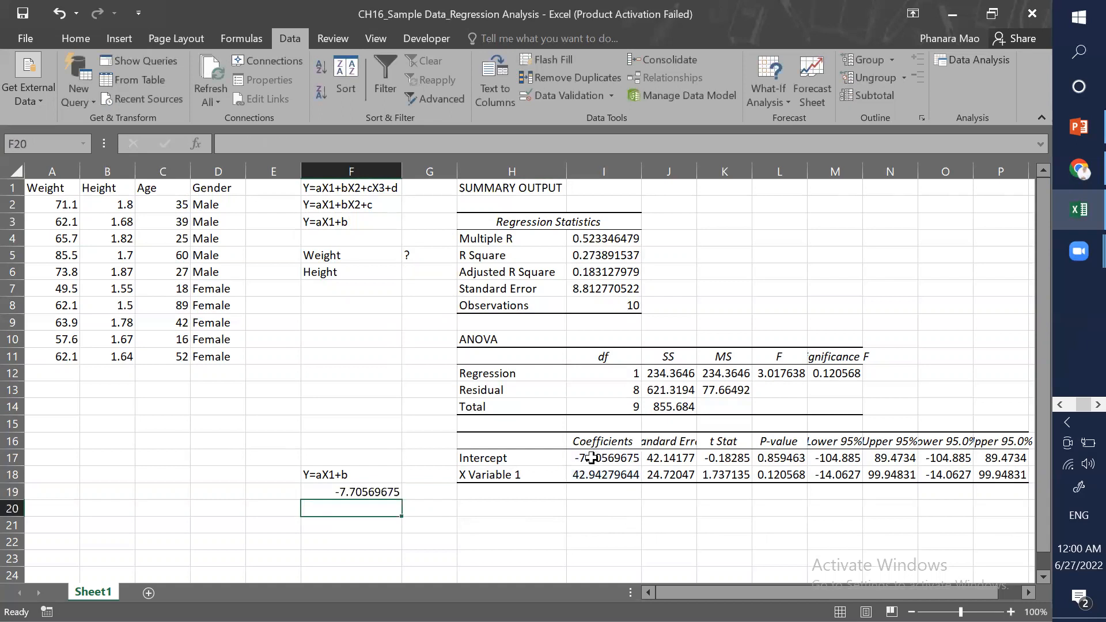
Step: Enter 1.6 as the height value in G6
left_click(337, 491)
left_click(345, 269)
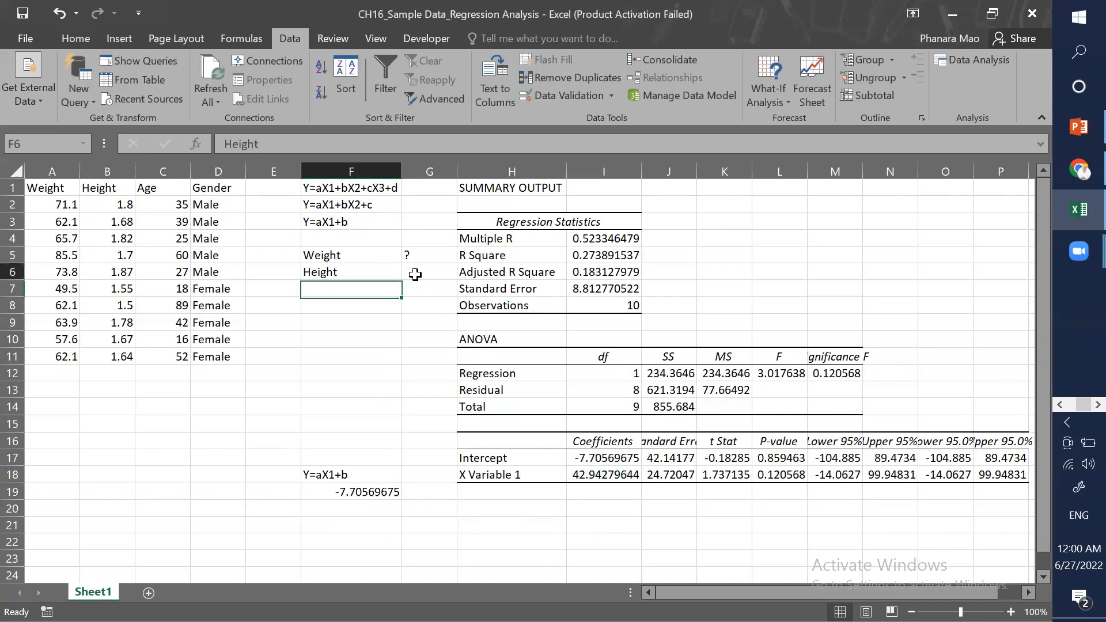
left_click(413, 274)
type("1")
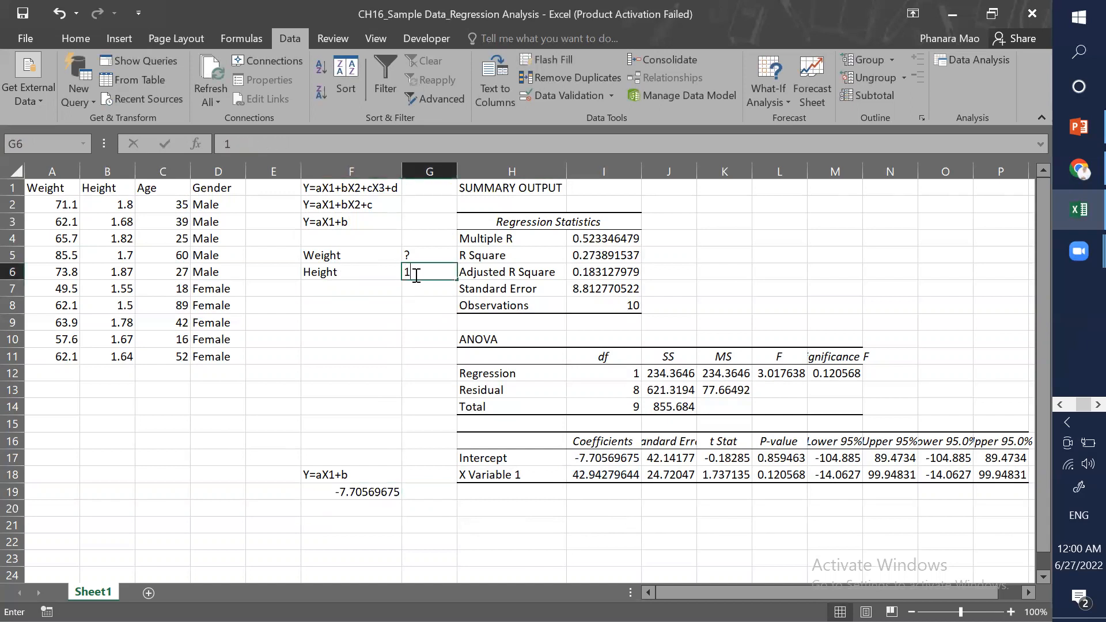
type(".6")
key("Return")
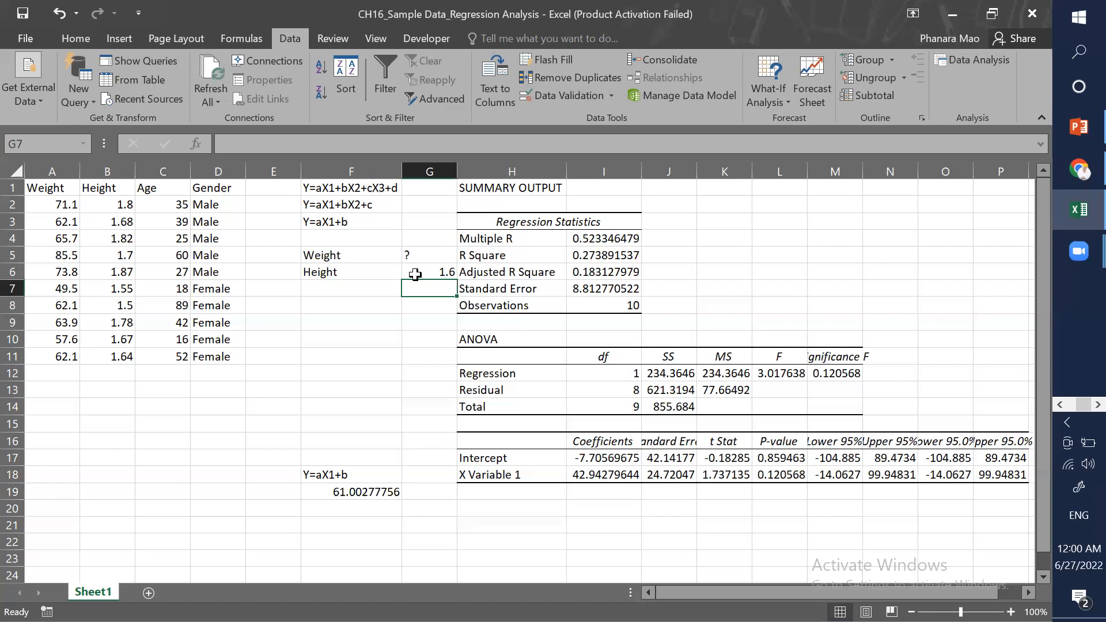
Step: Insert a blank column before the regression summary output in column H
left_click(472, 171)
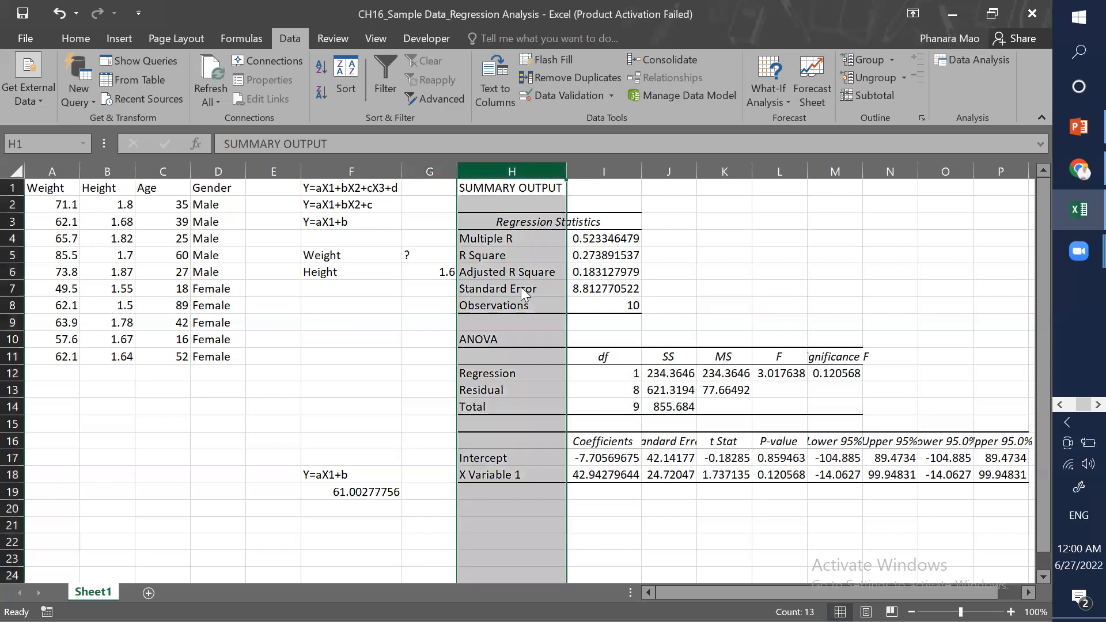
key("ctrl+shift+plus")
left_click(438, 303)
key("Up")
key("Up")
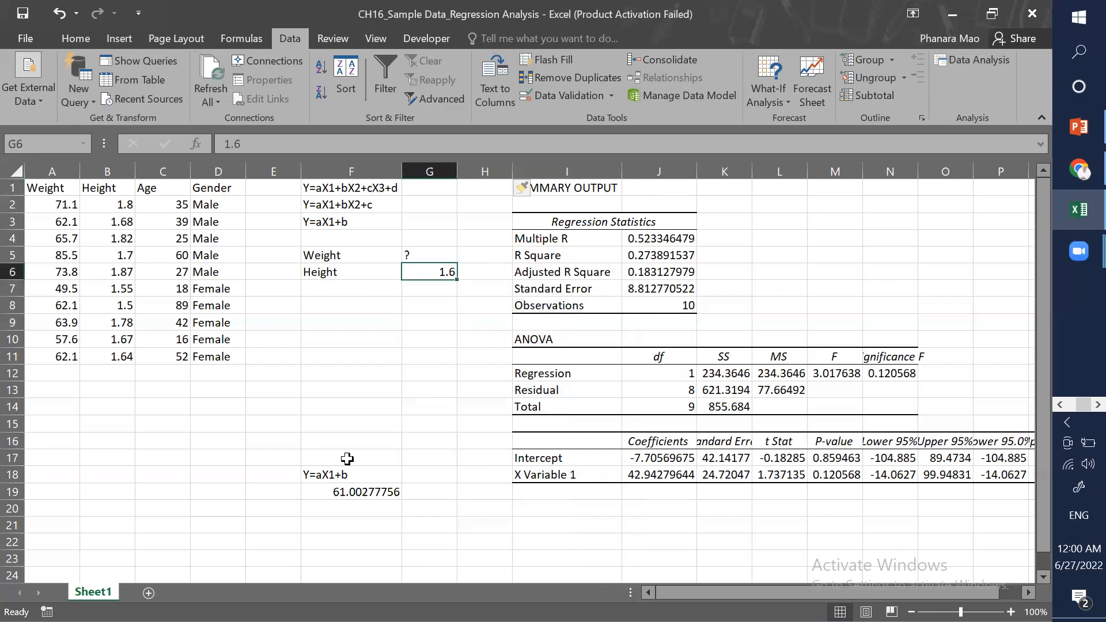
left_click(413, 387)
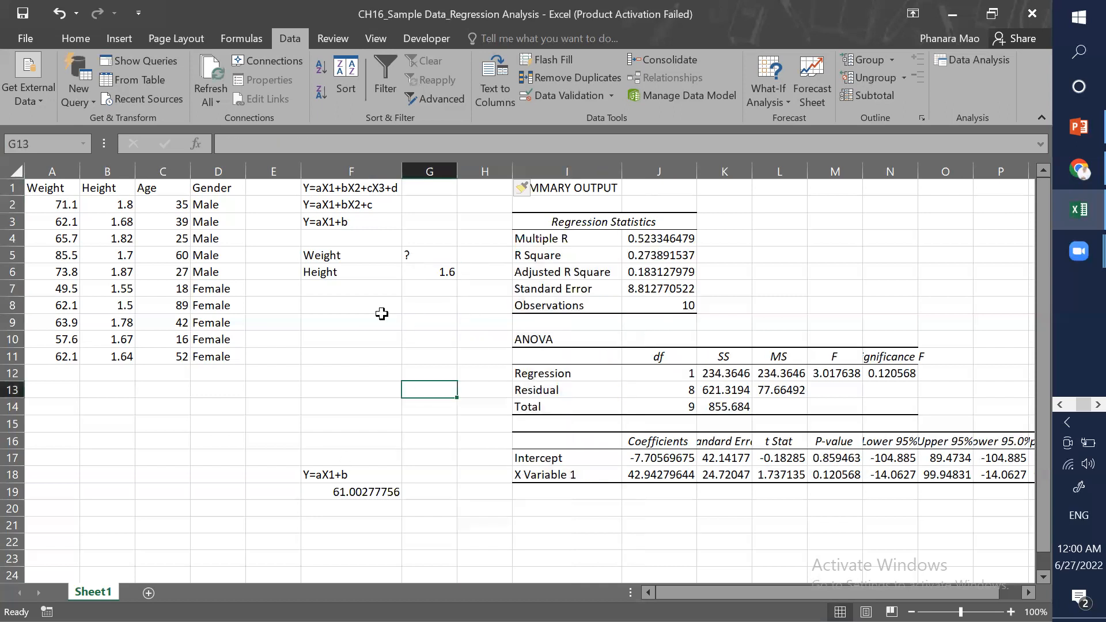
left_click(422, 259)
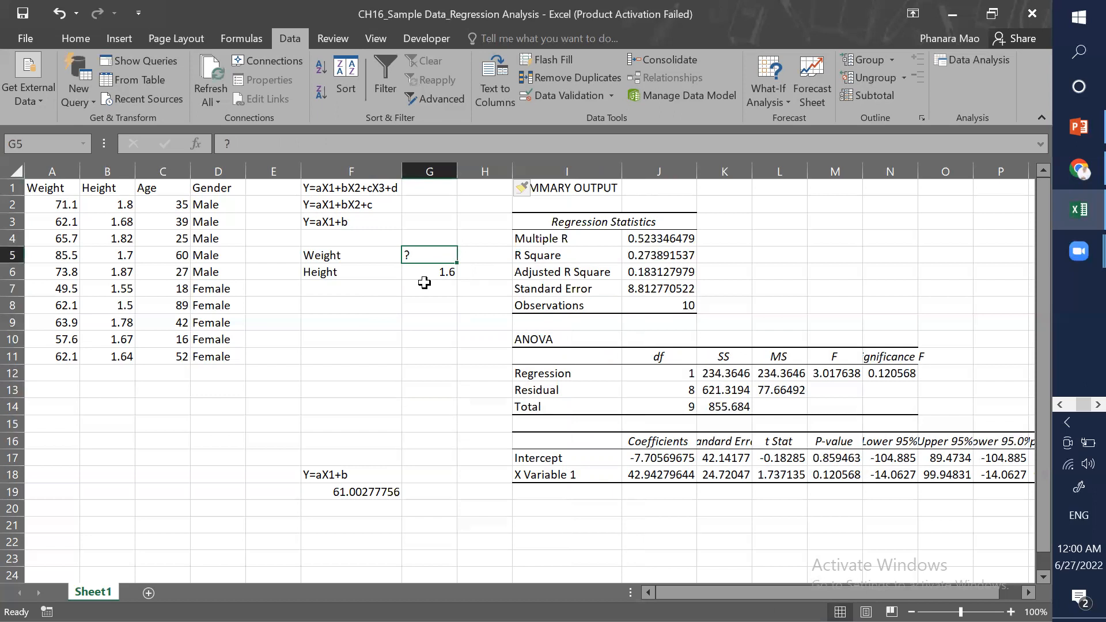
Step: Enter the formula =J18*G6+J17 in G5 to predict weight, and format it with two decimals
type("=")
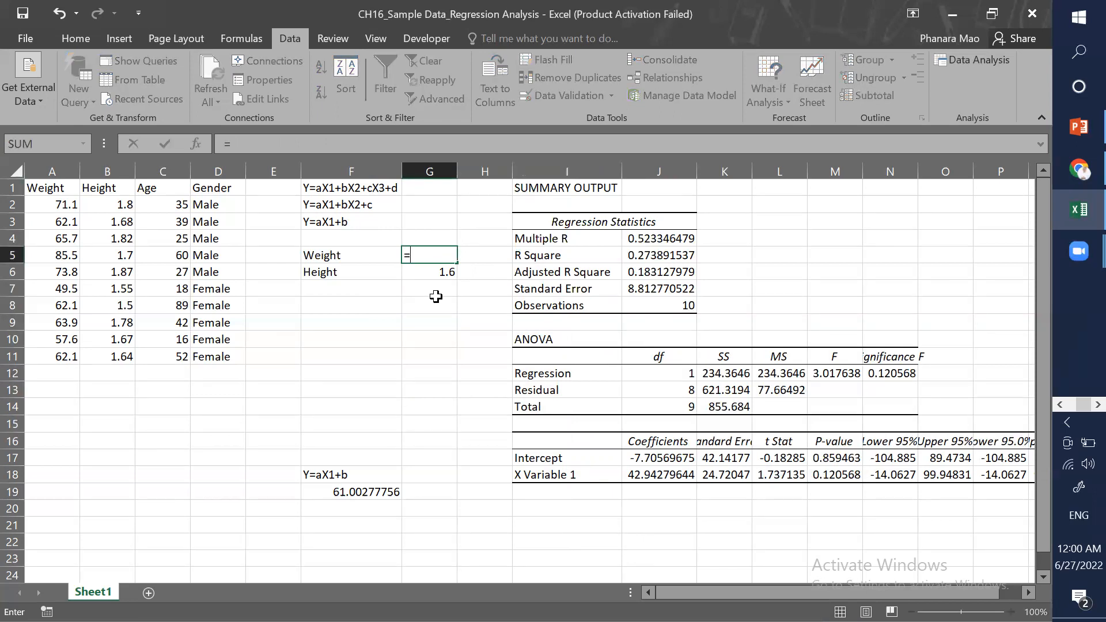
left_click(650, 476)
type("*")
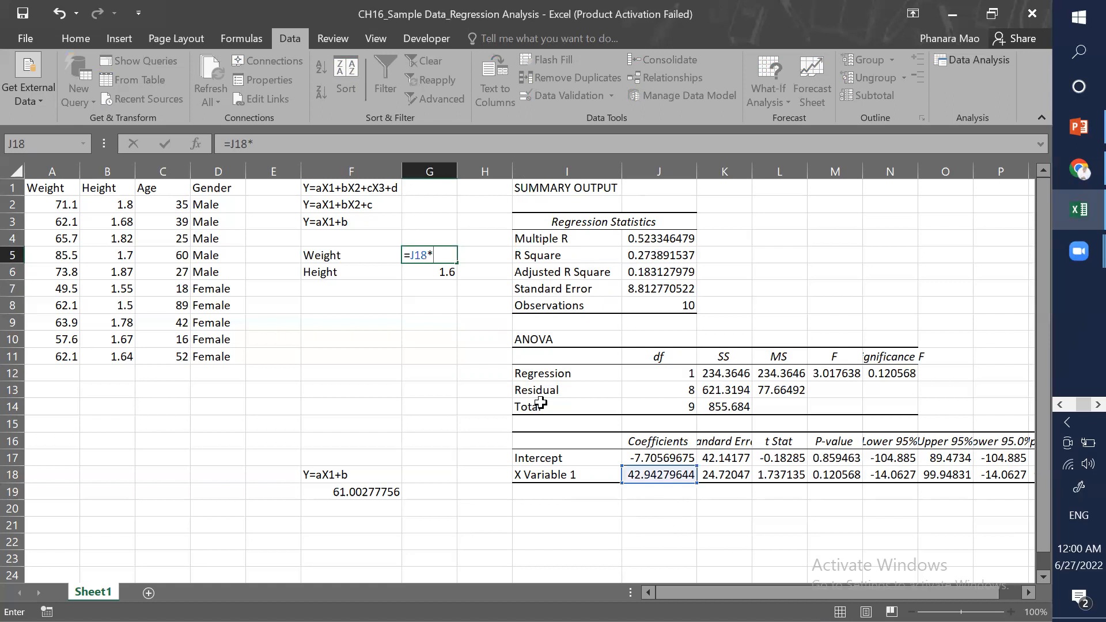
left_click(419, 271)
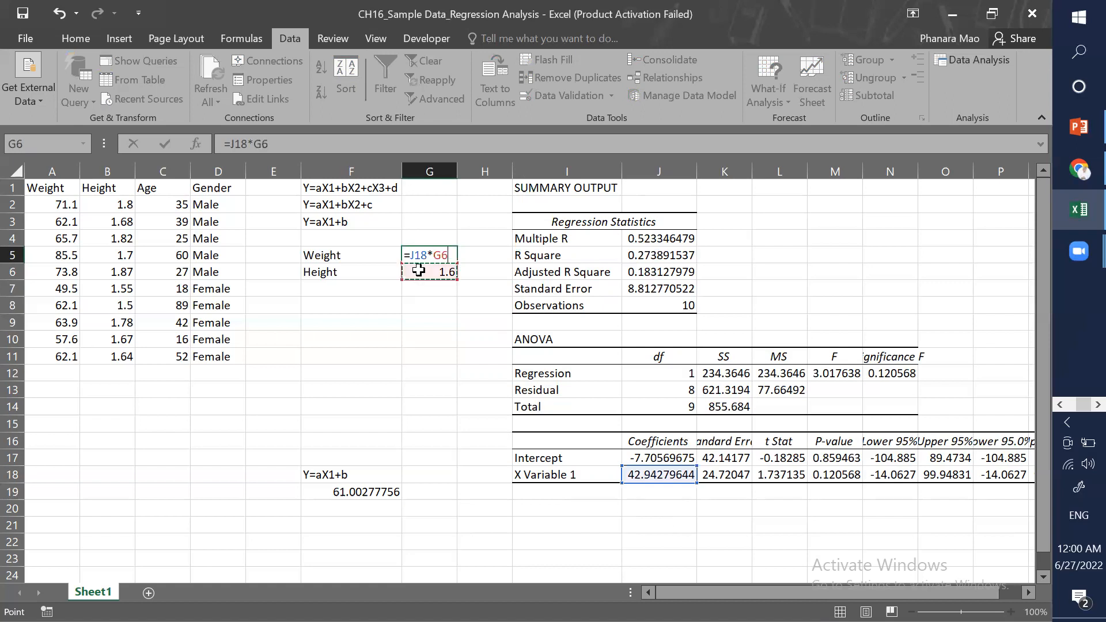
type("+")
left_click(644, 460)
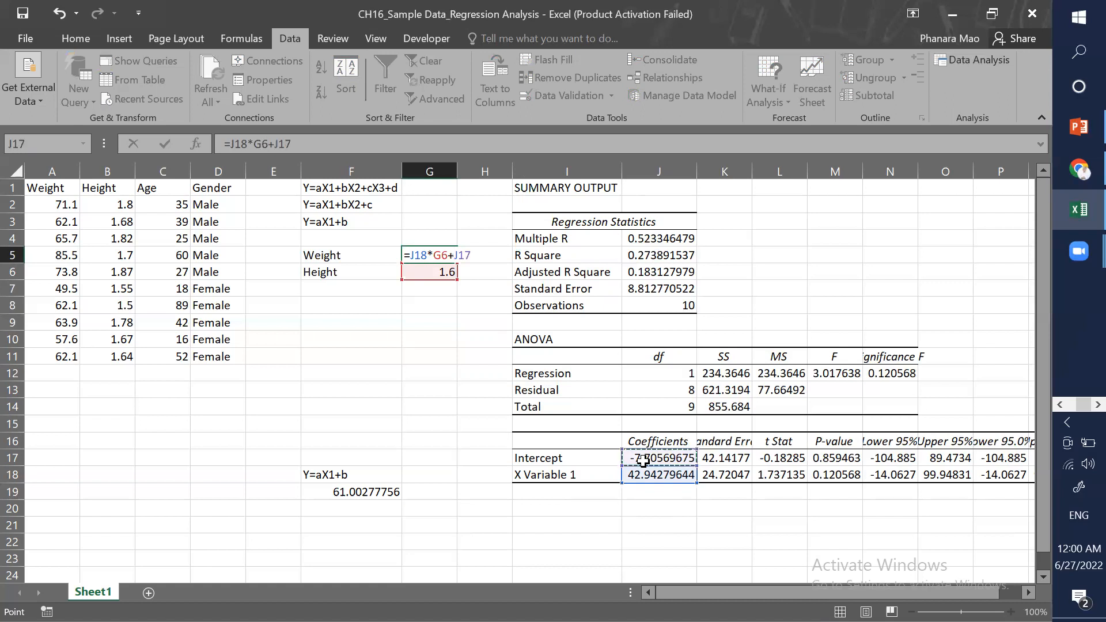
key("Return")
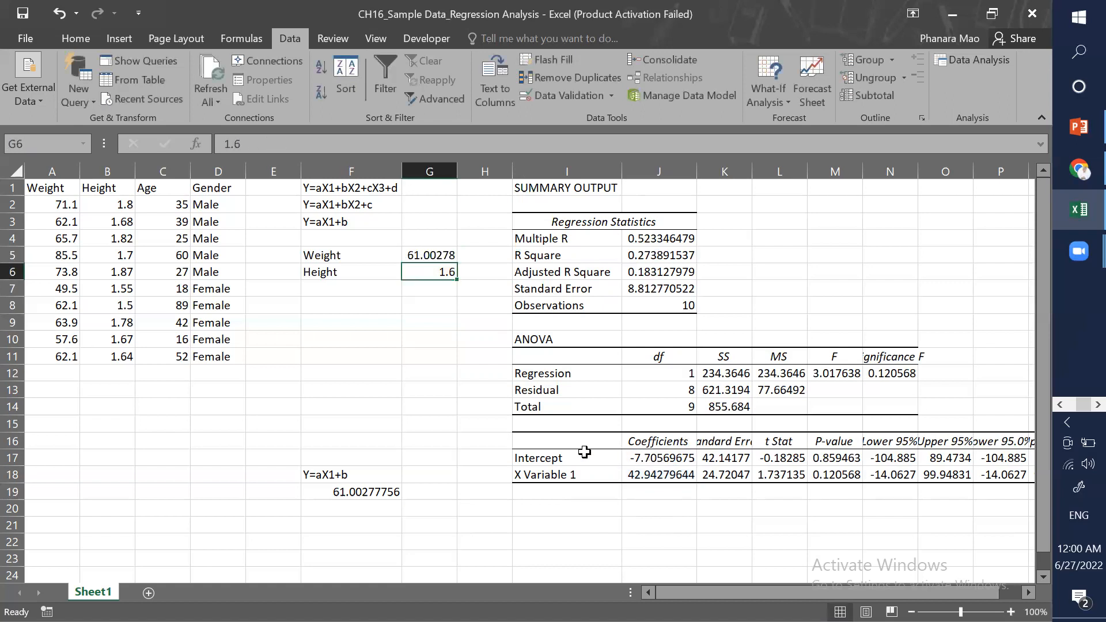
left_click(421, 254)
left_click(81, 38)
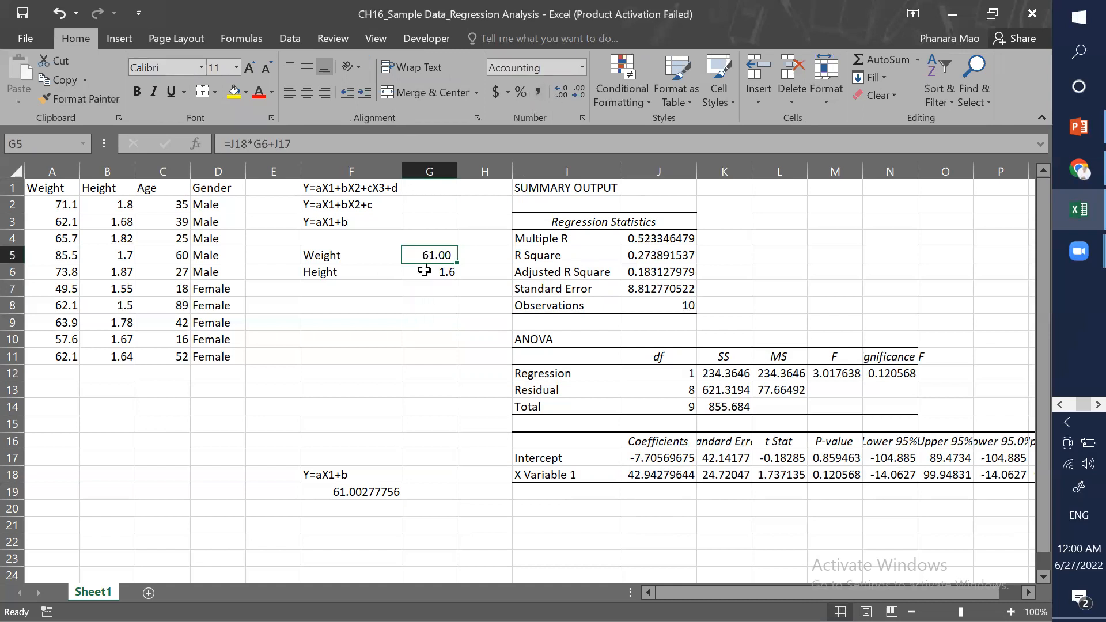
Step: Test the prediction by setting the height in G6 to 1.8, then to 1.5
left_click(428, 300)
key("Up")
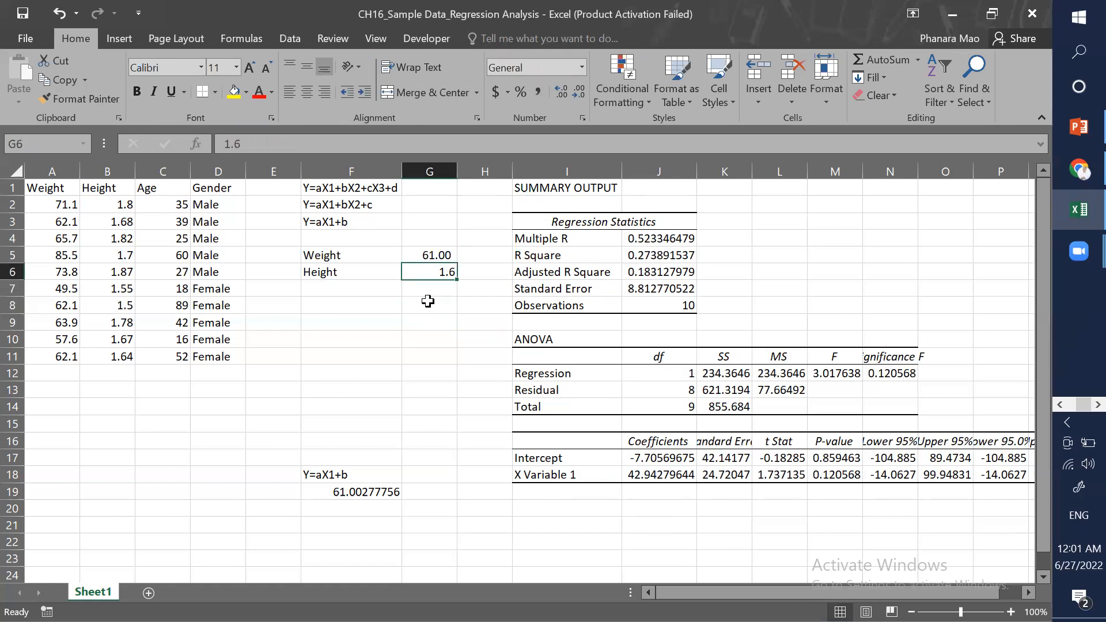
type("1.")
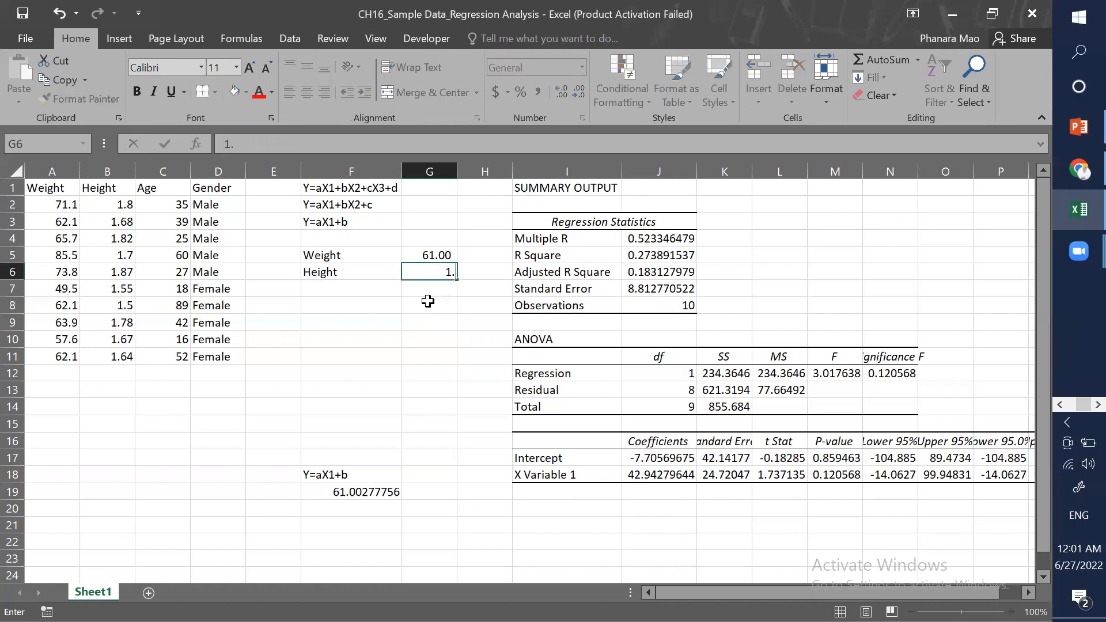
type("8")
key("Return")
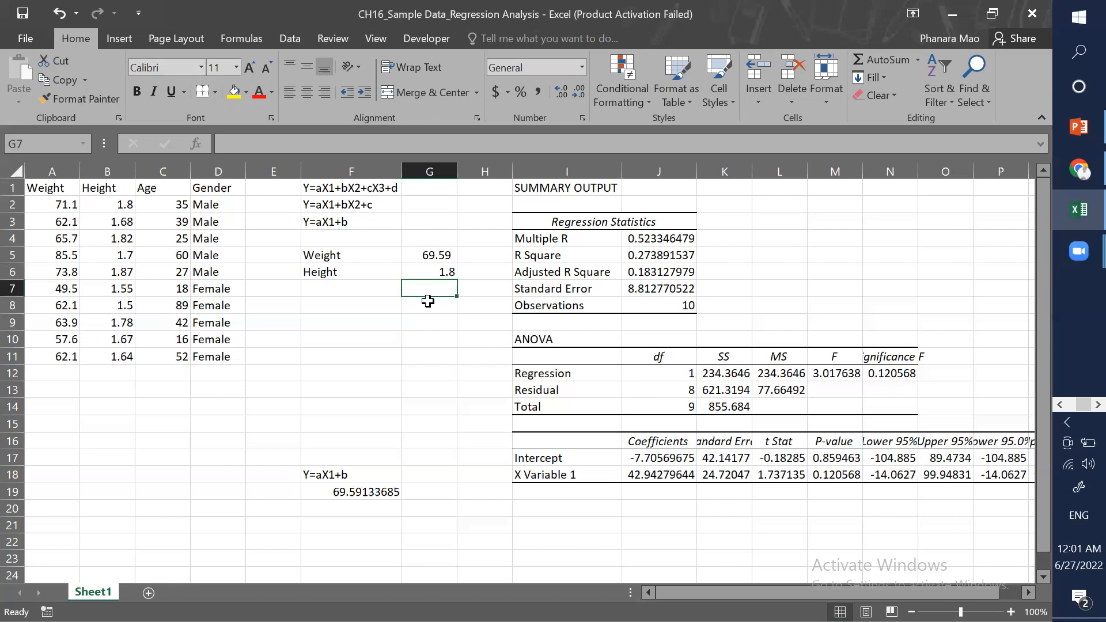
key("Up")
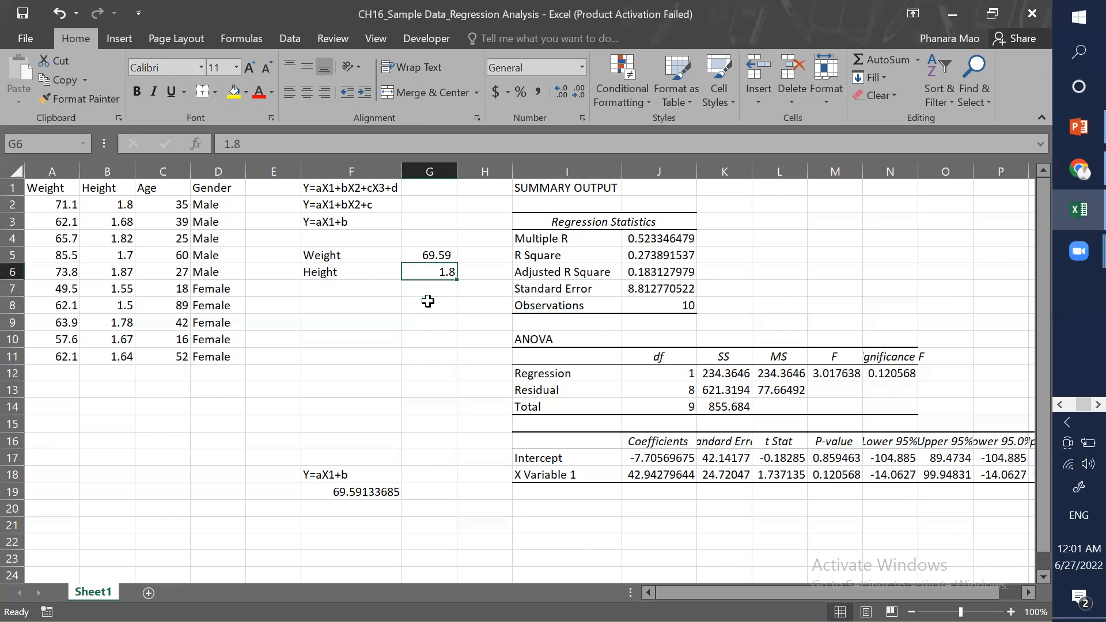
type("1.5")
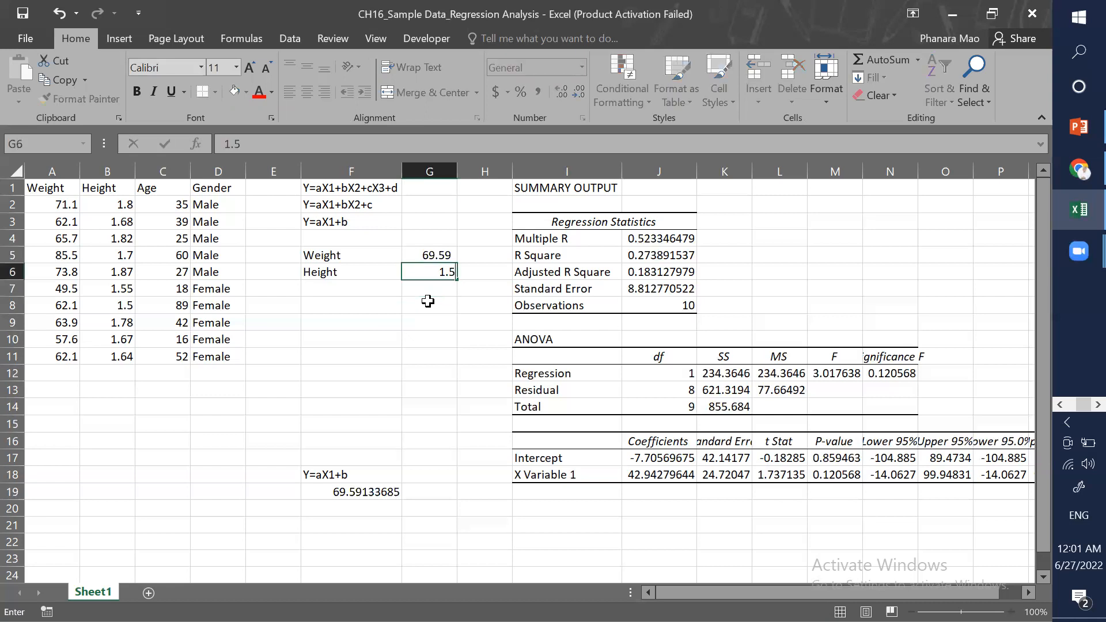
key("Return")
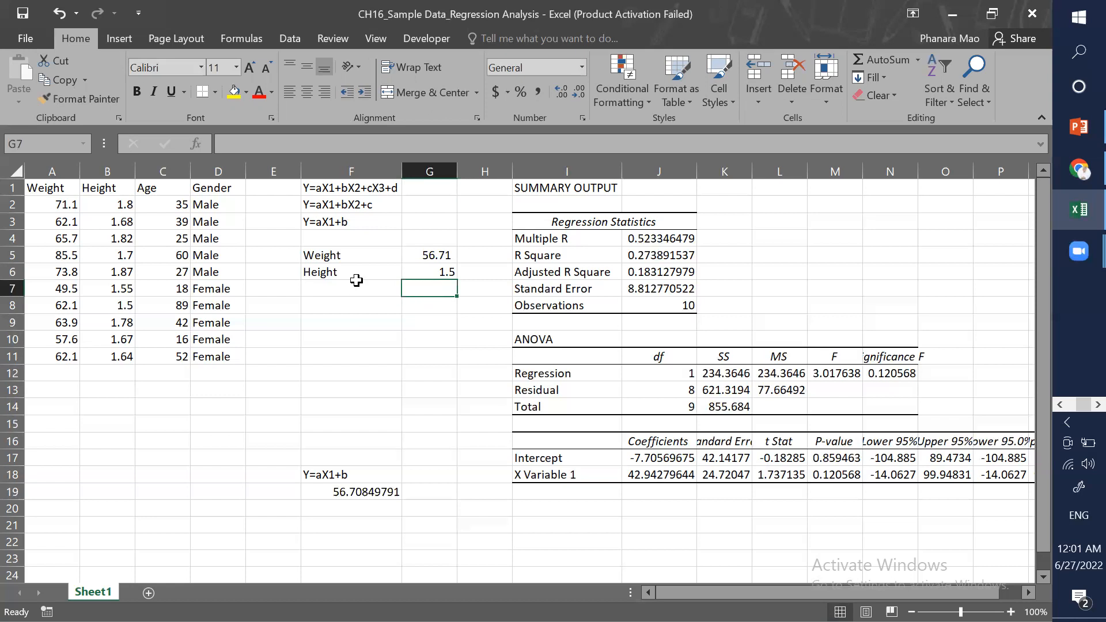
Step: Highlight the Weight label in F5 with a yellow fill
left_click(341, 262)
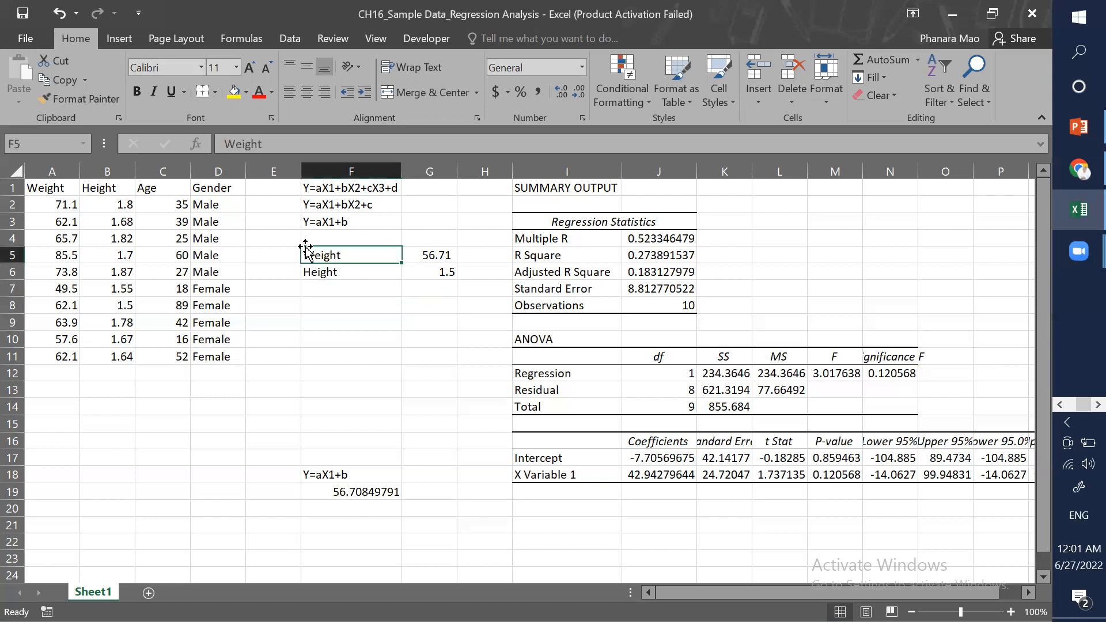
key("shift+Down")
key("shift+Up")
left_click(233, 92)
left_click(363, 279)
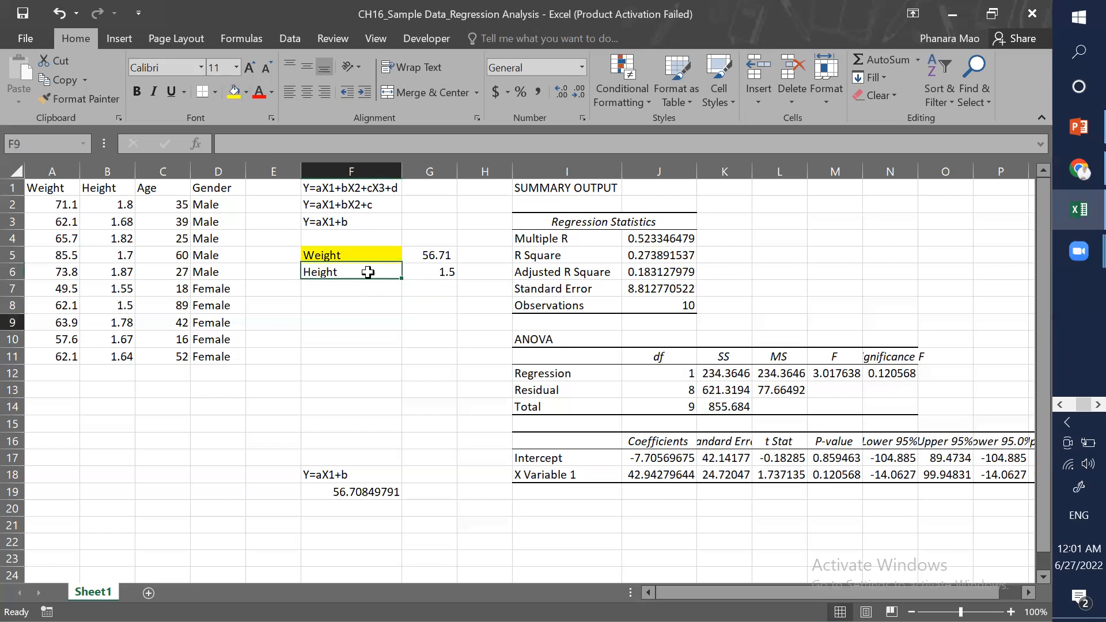
key("Down")
left_click(369, 272)
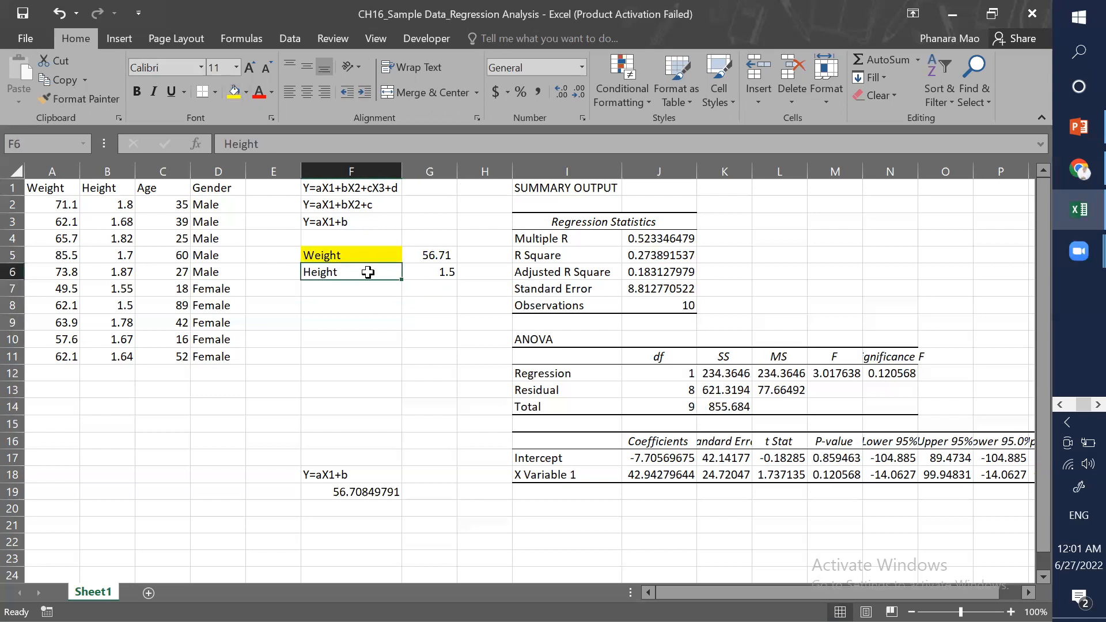
Step: Delete the copied equation and its result from F17:F19
left_click(399, 353)
left_click_drag(315, 463, 389, 498)
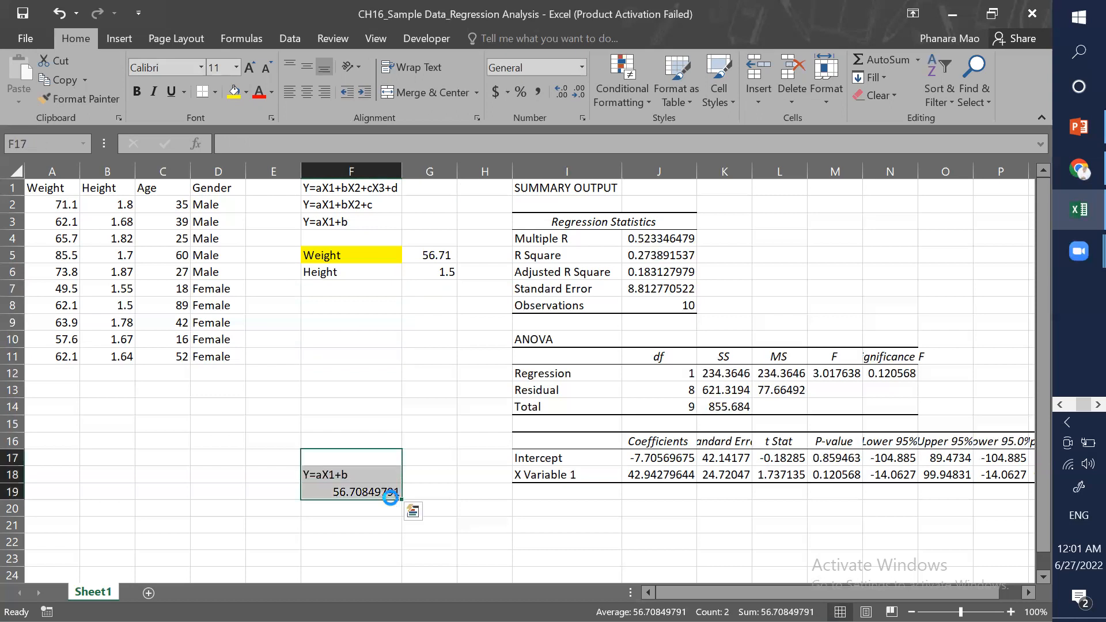
key("Delete")
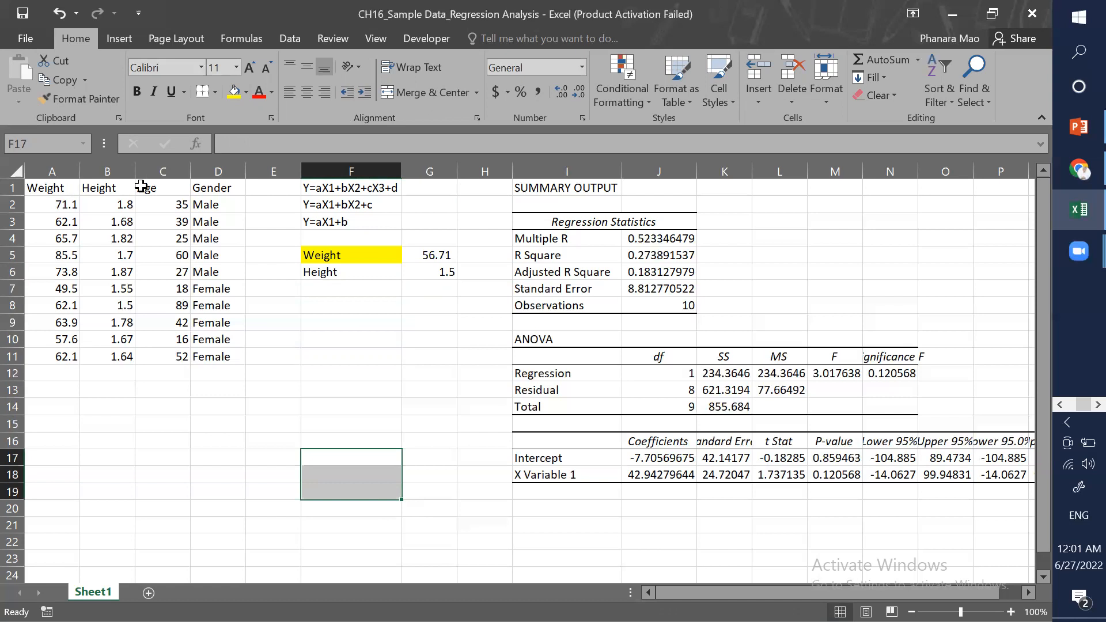
Step: Copy the Weight, Height and Age headers from A1:C1 and paste them transposed into F8:F10
left_click_drag(46, 187, 148, 188)
key("ctrl+c")
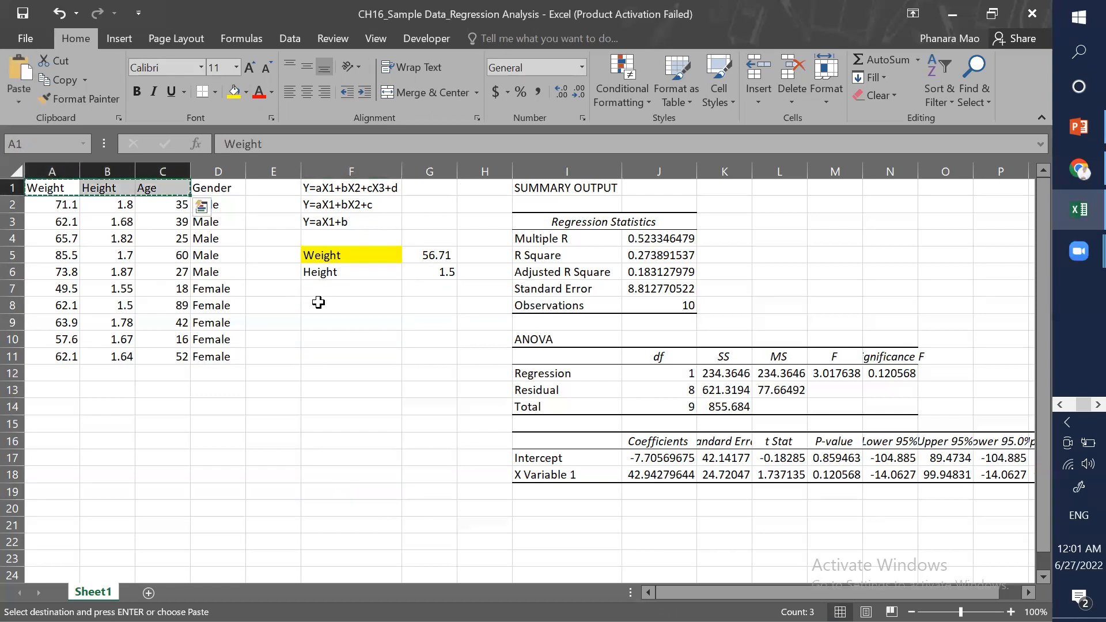
right_click(319, 302)
left_click(352, 325)
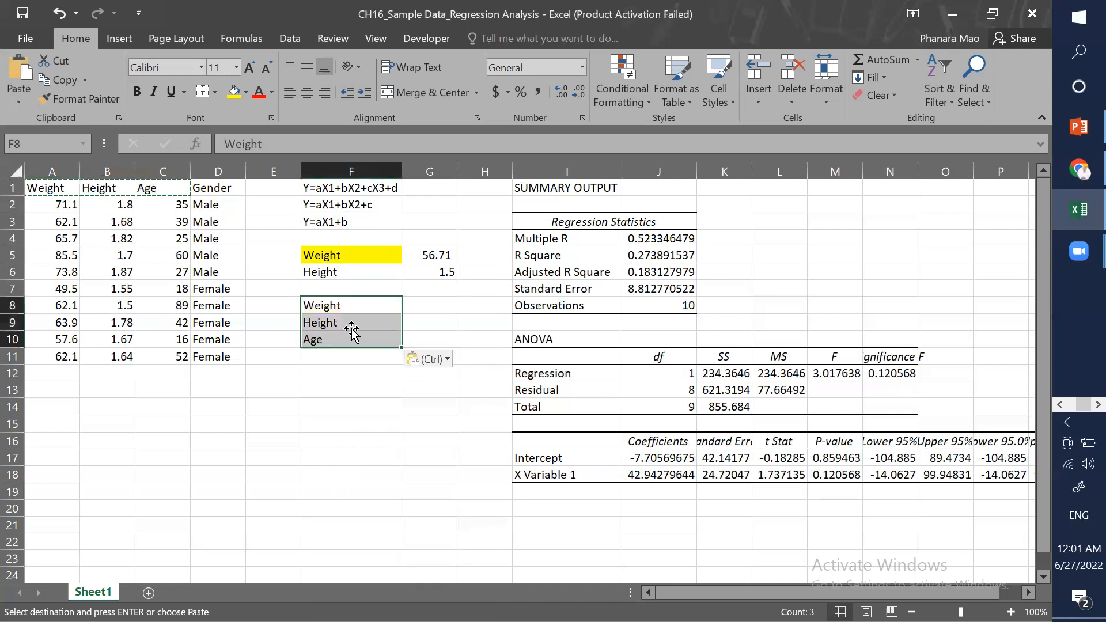
left_click(416, 344)
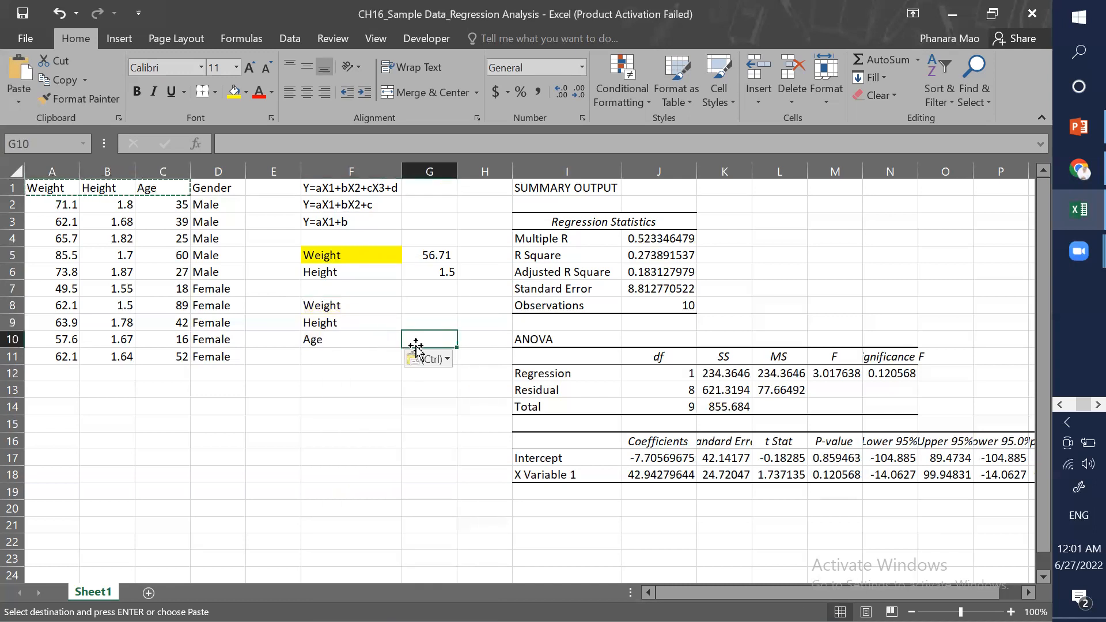
left_click(353, 386)
left_click(375, 441)
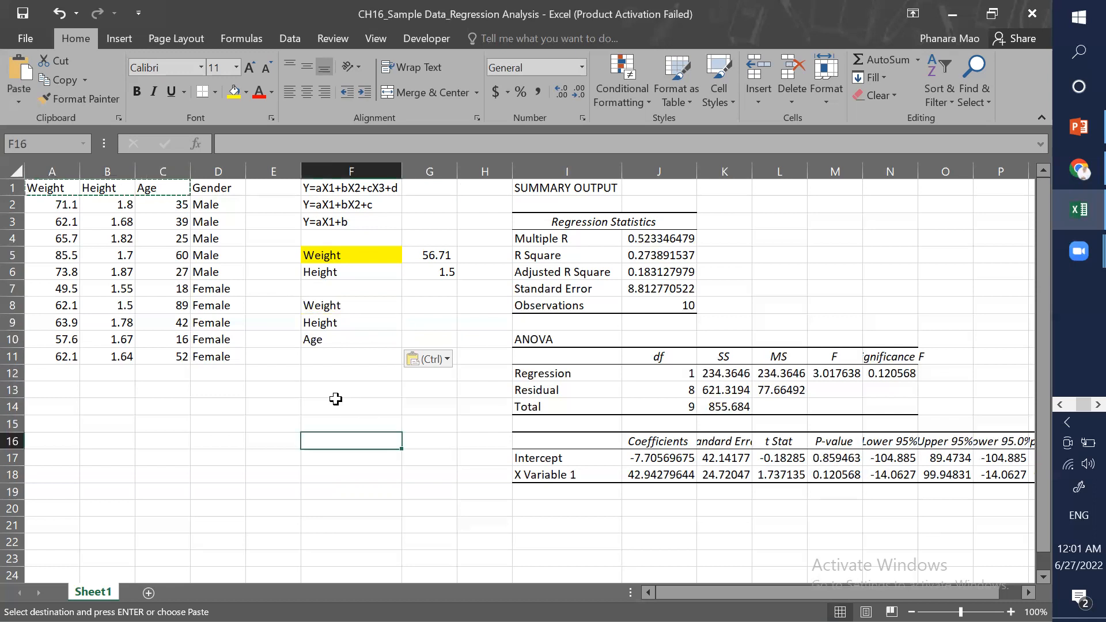
left_click(334, 405)
key("Escape")
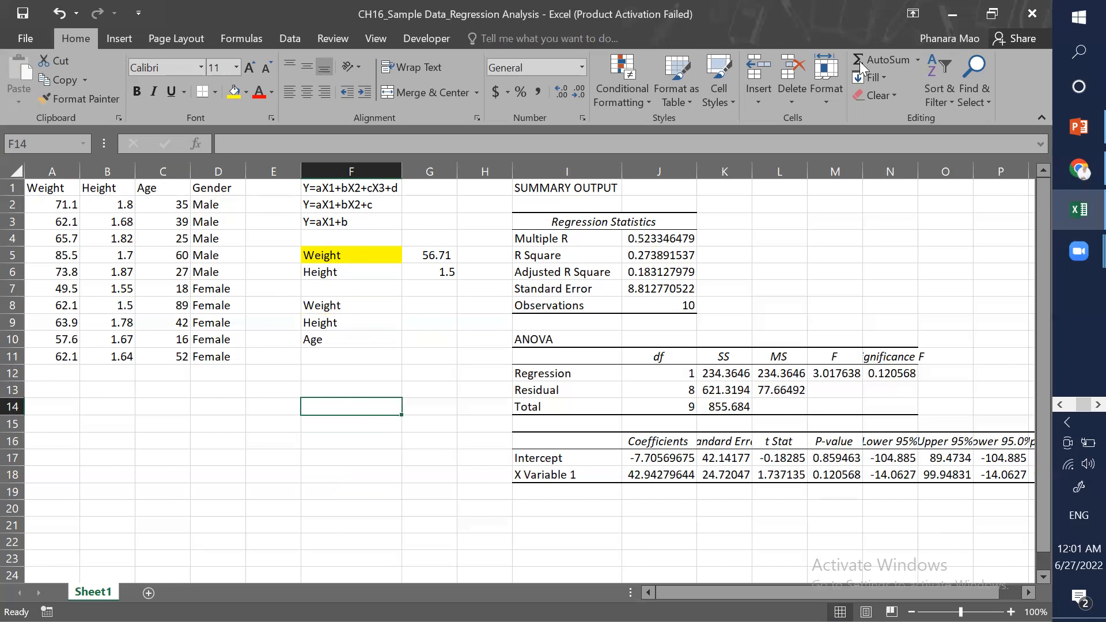
Step: Open the Regression tool, keep the Y range A2:A11 and set the X input range to B2:C11
left_click(289, 38)
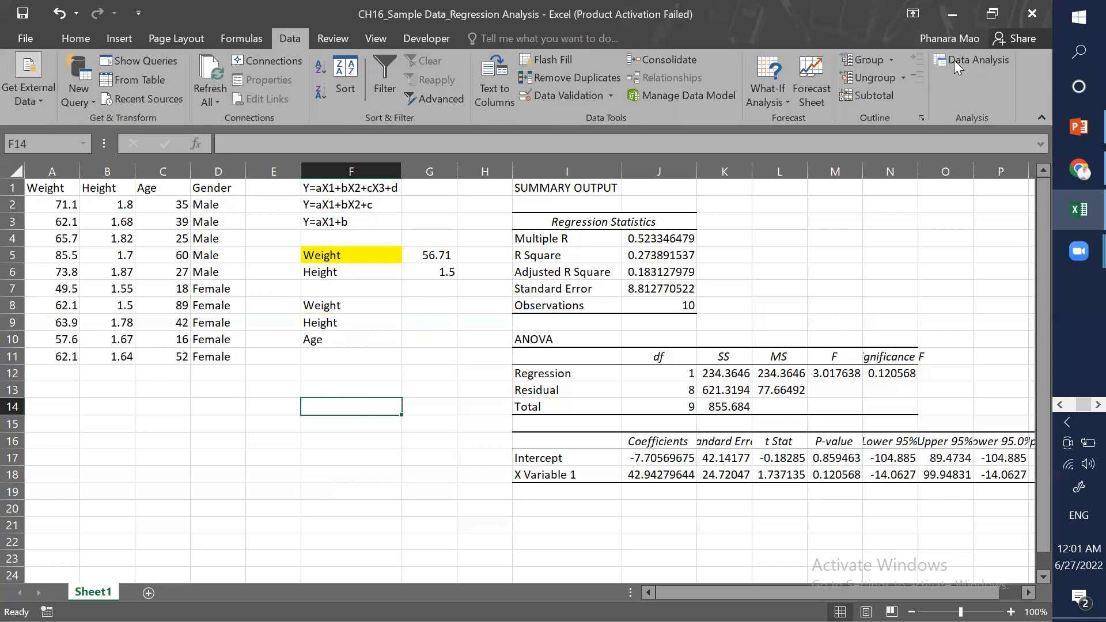
left_click(954, 59)
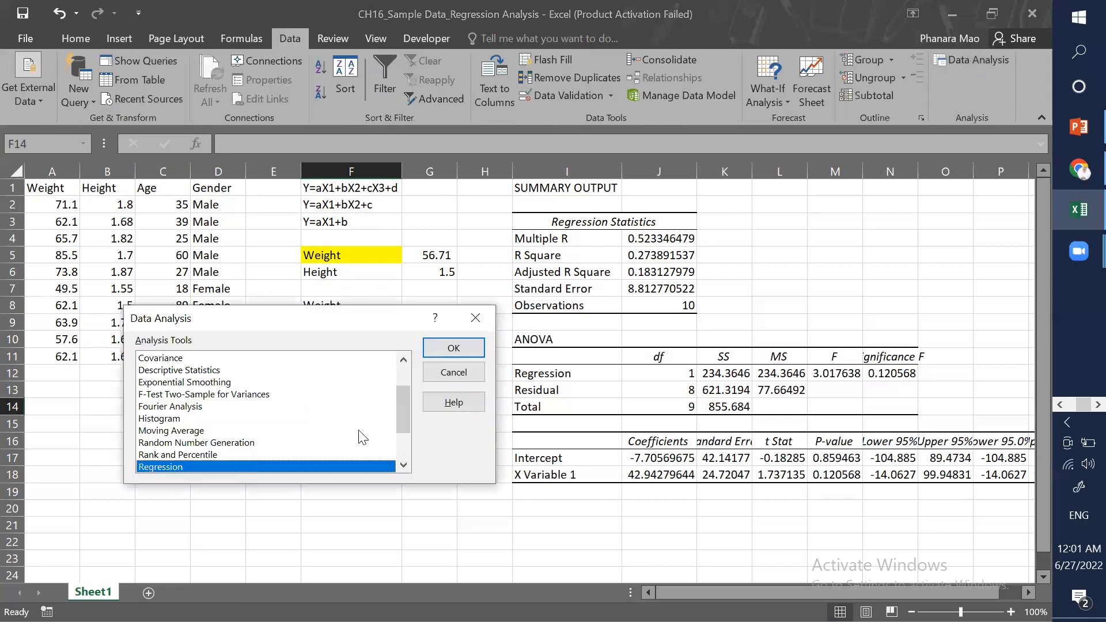
left_click(459, 349)
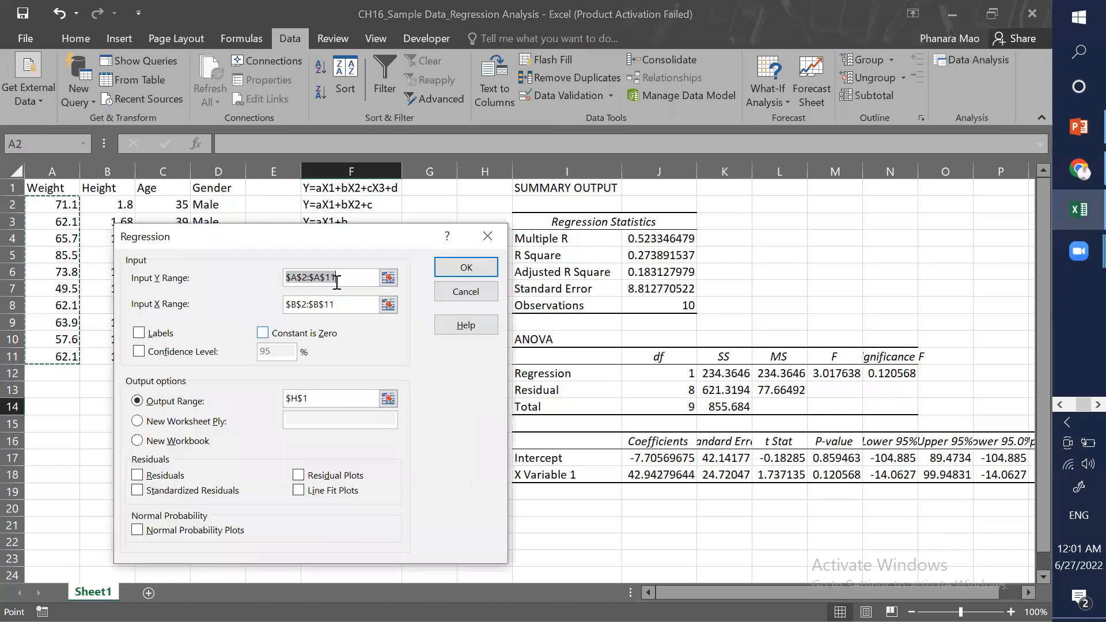
left_click_drag(344, 236, 459, 242)
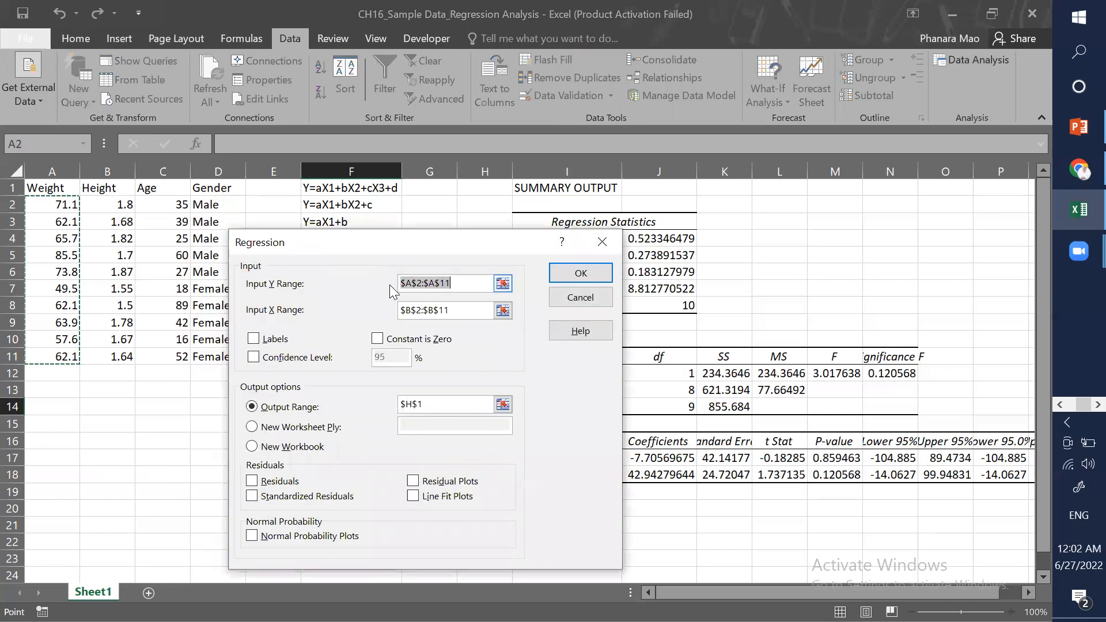
left_click(43, 207)
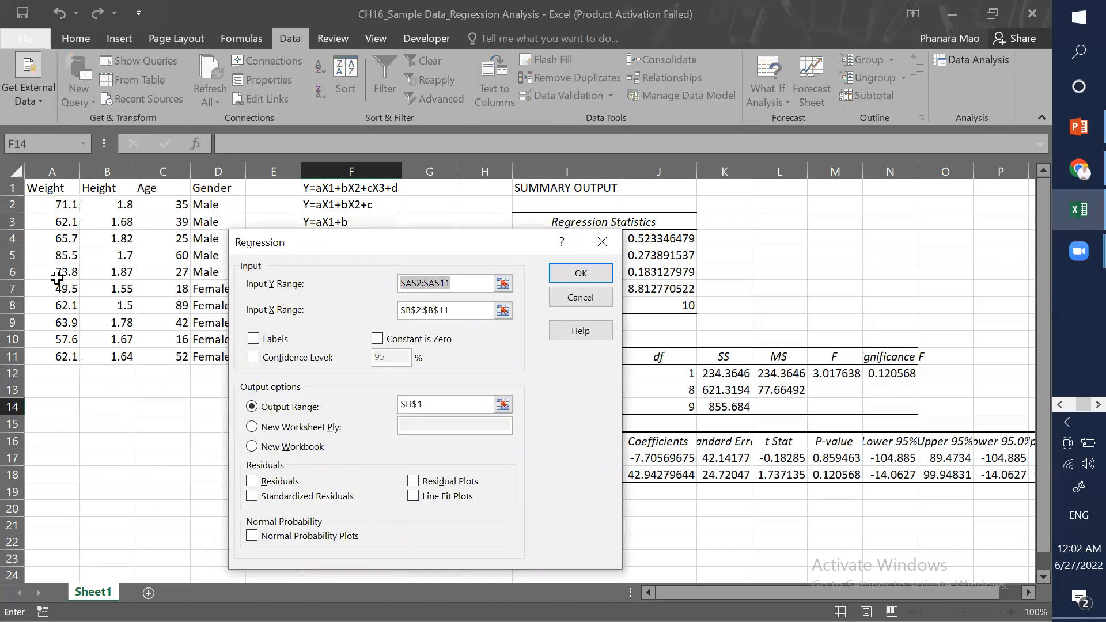
left_click_drag(56, 345, 58, 352)
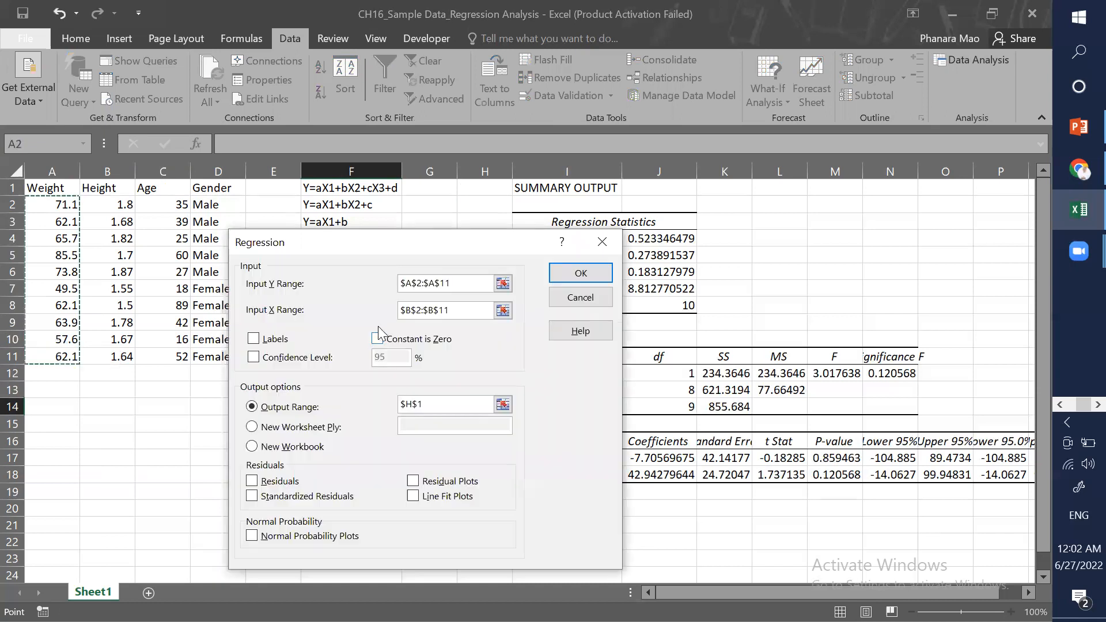
left_click(465, 310)
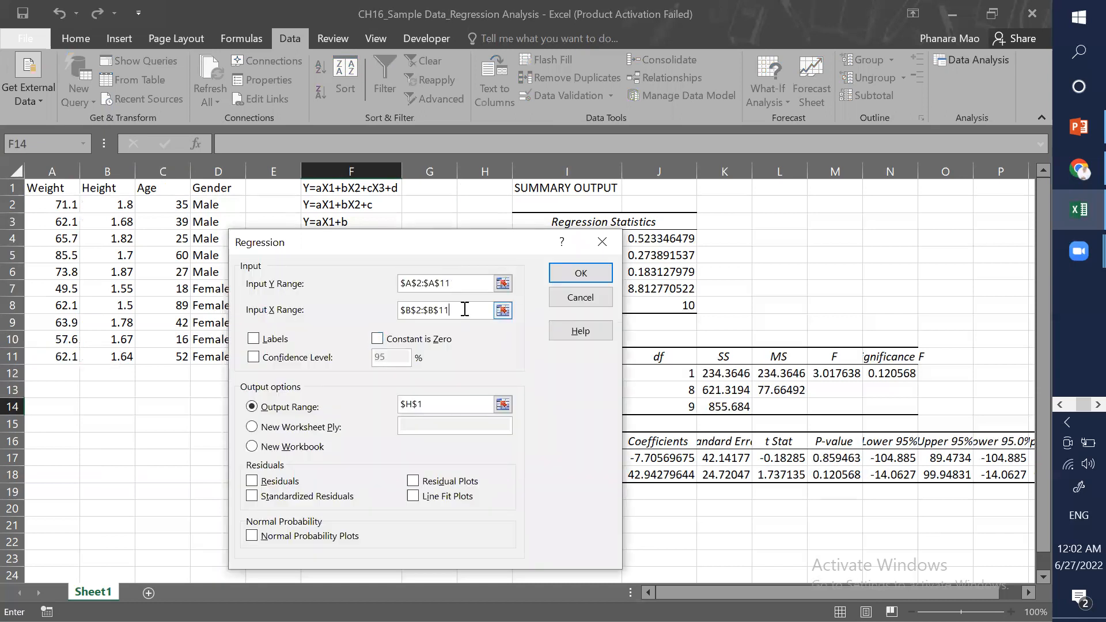
left_click_drag(465, 310, 378, 312)
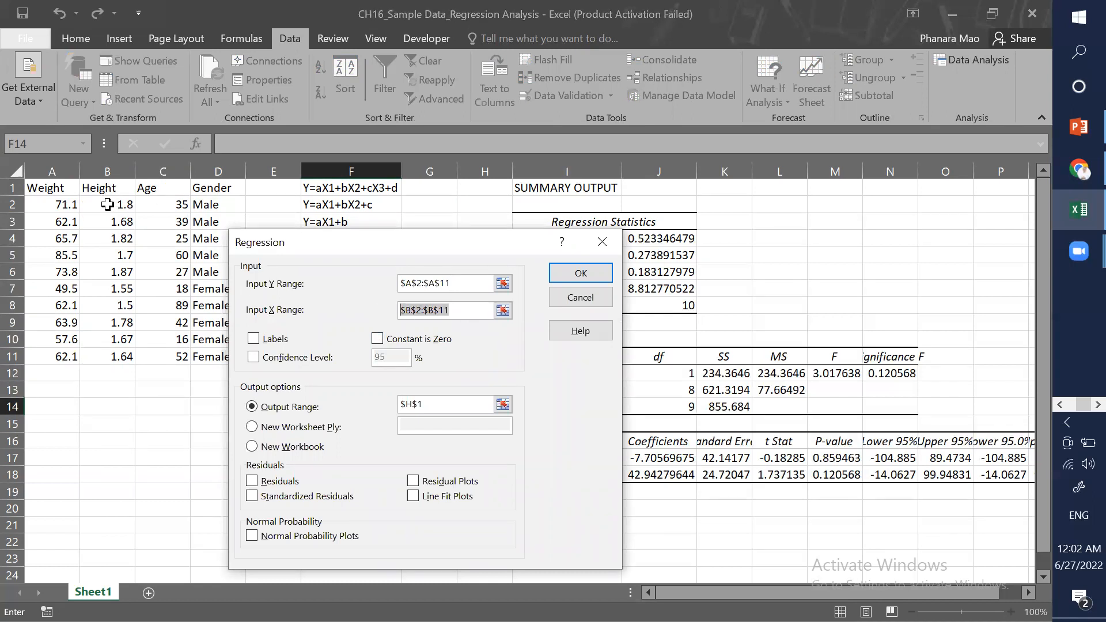
left_click_drag(107, 205, 180, 355)
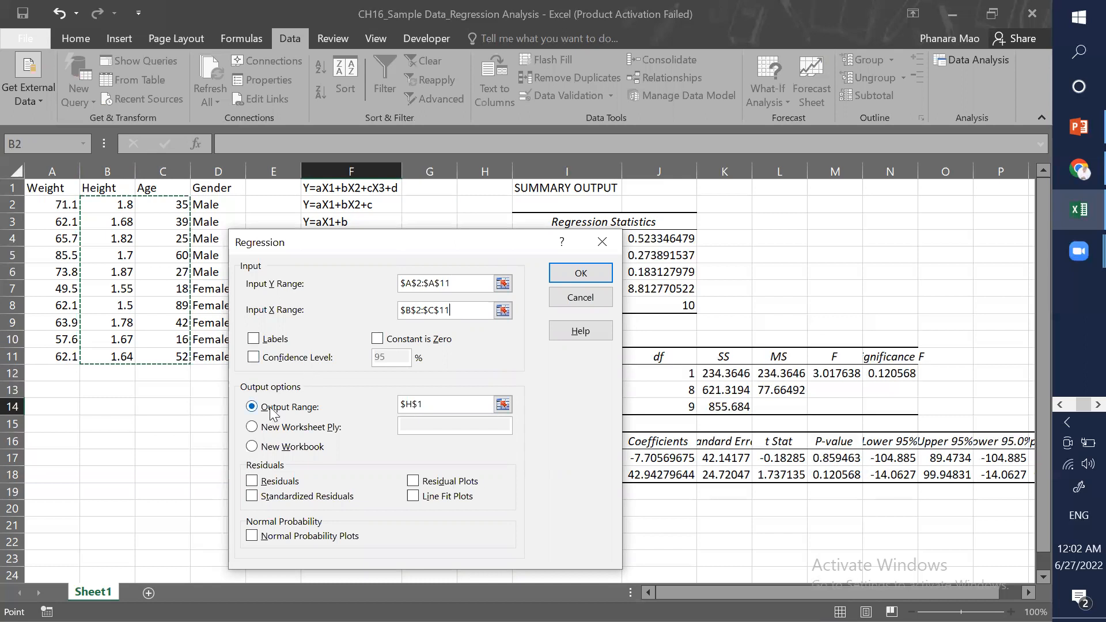
Step: Set the regression output range to cell I21 and run the two-variable regression
left_click(430, 406)
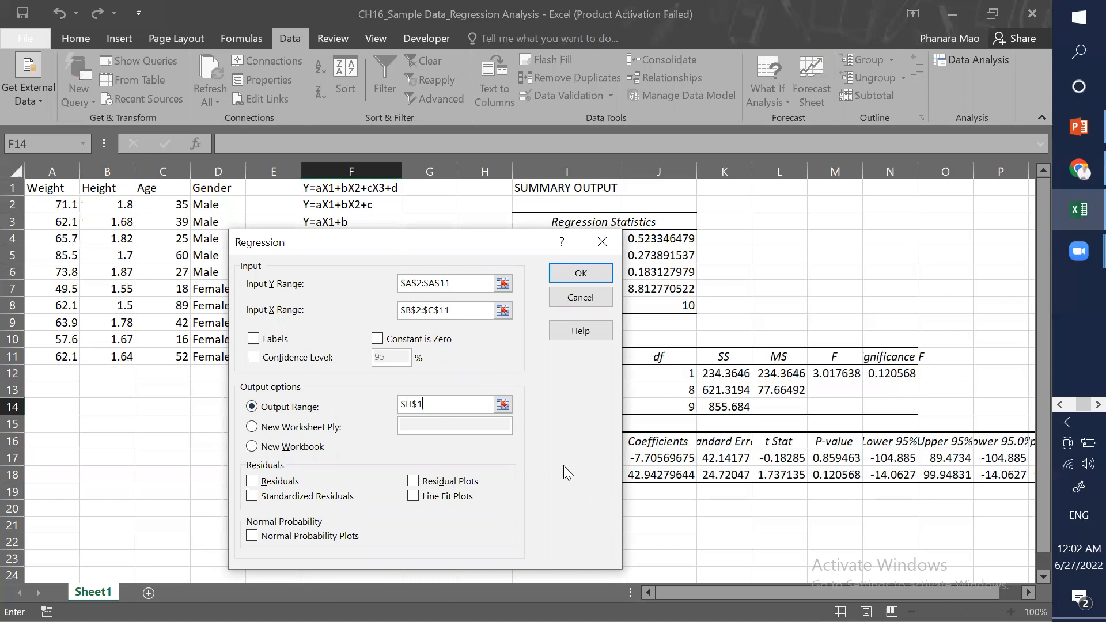
key("shift+Home")
key("BackSpace")
left_click_drag(440, 251, 248, 337)
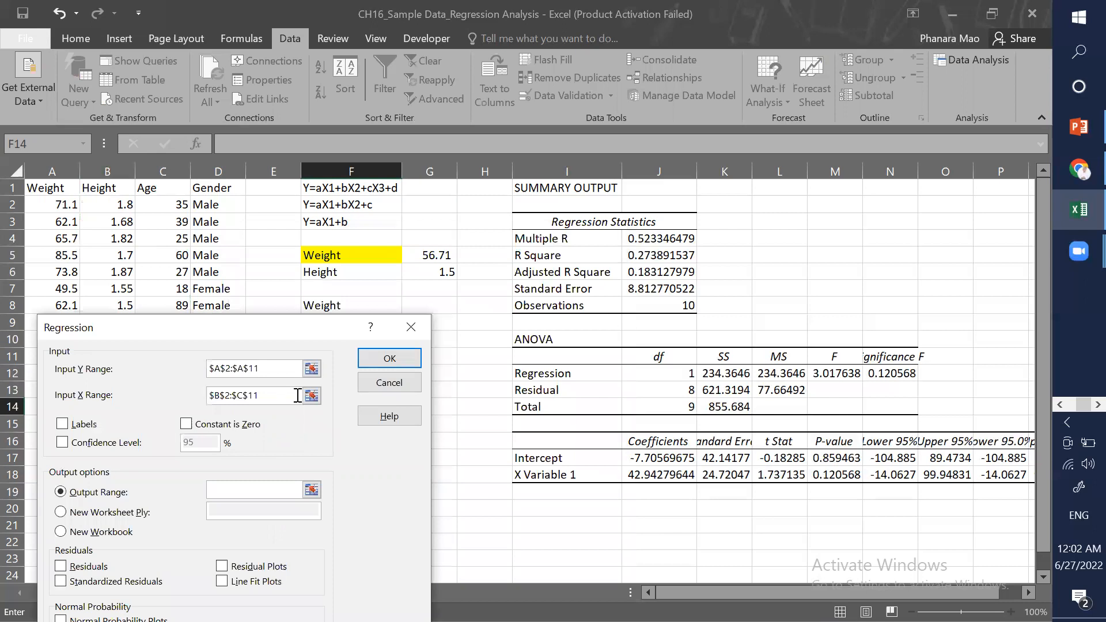
left_click(560, 528)
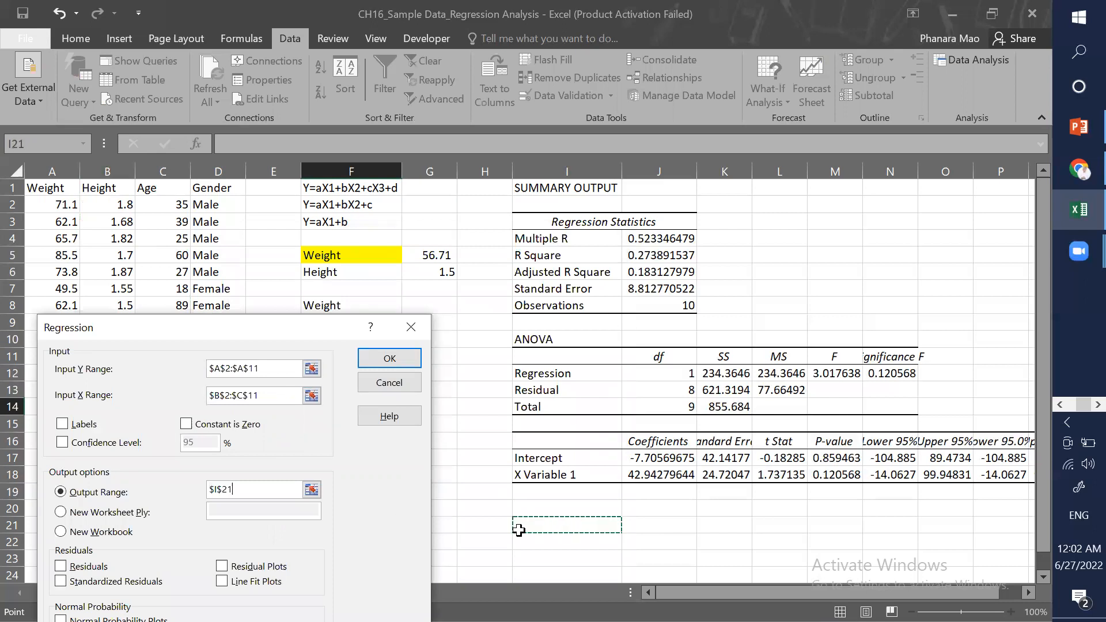
left_click(389, 361)
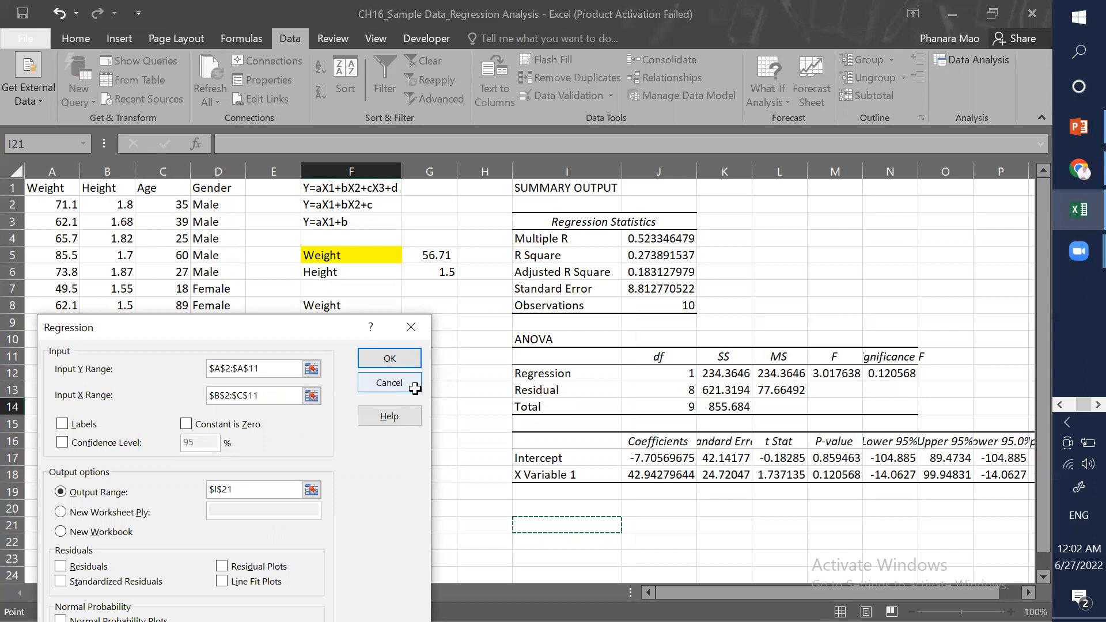
Step: Examine the new regression output, especially the intercept and the two variable coefficients
scroll(567, 458, "down", 3)
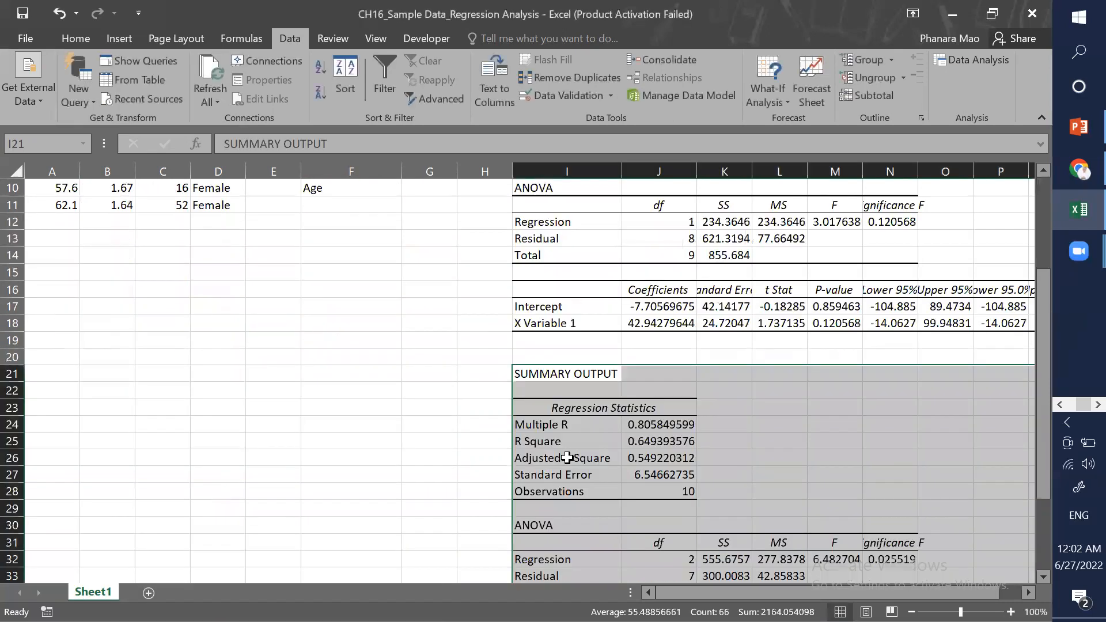
scroll(567, 458, "down", 3)
left_click(580, 448)
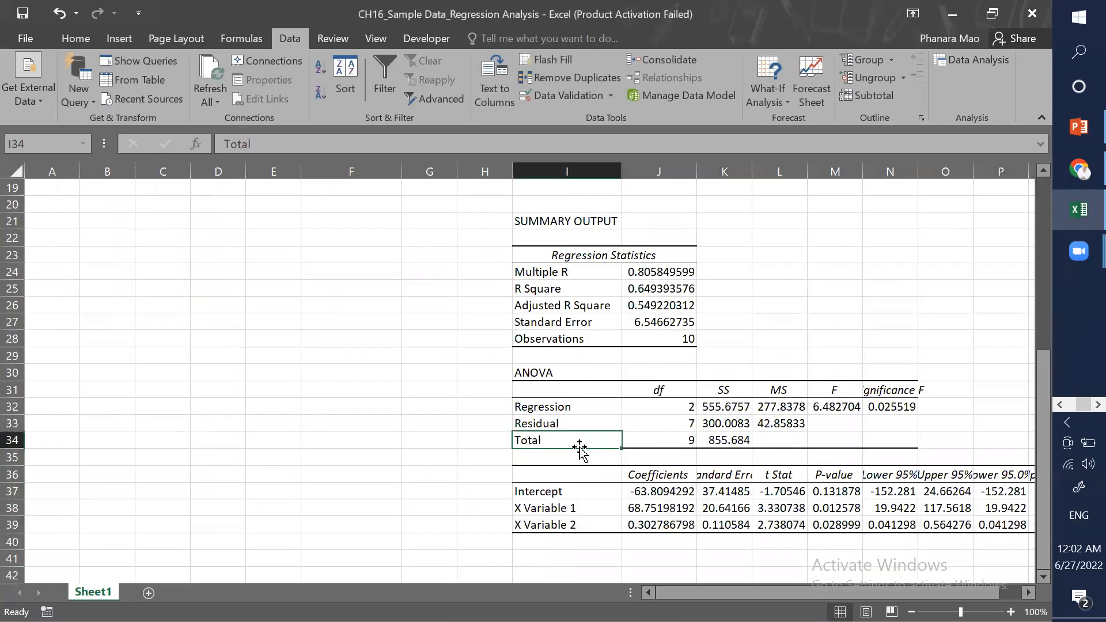
scroll(579, 448, "down", 1)
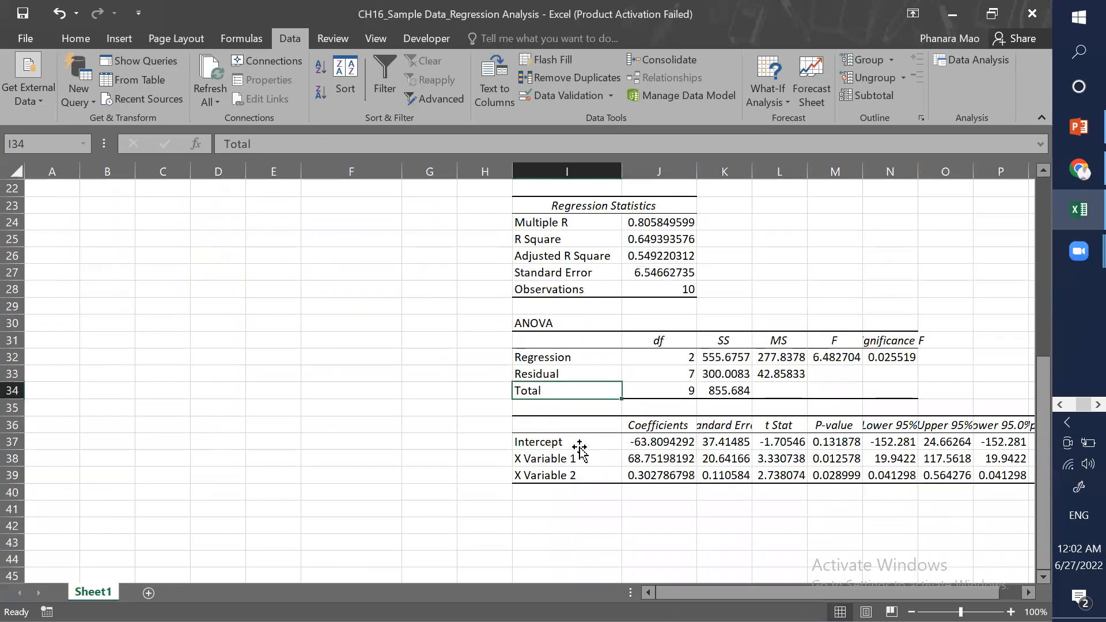
left_click(646, 439)
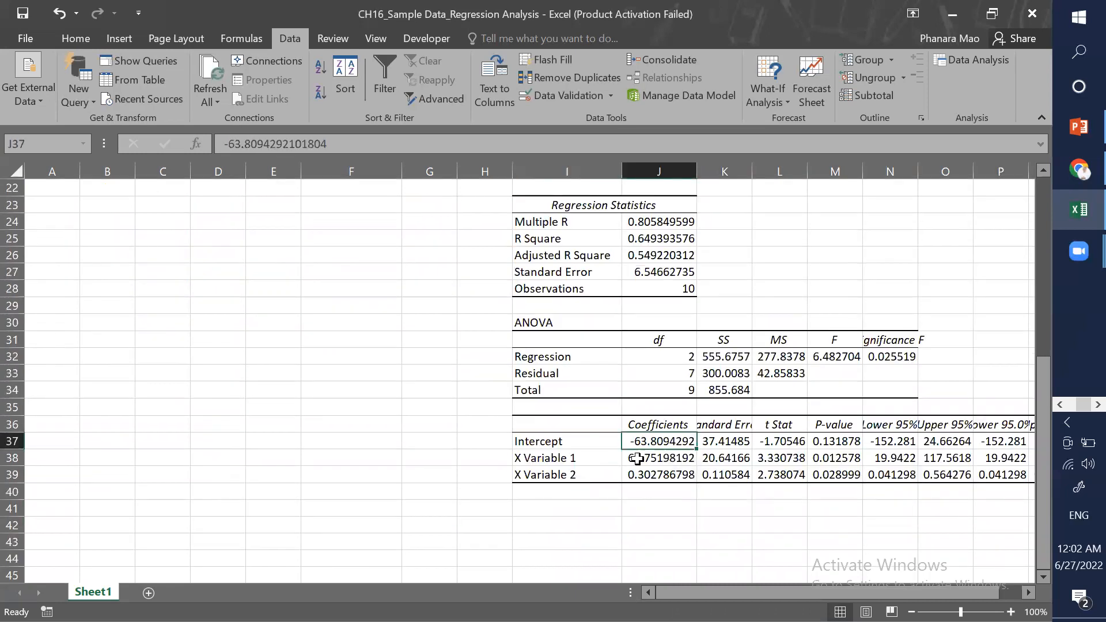
left_click(639, 460)
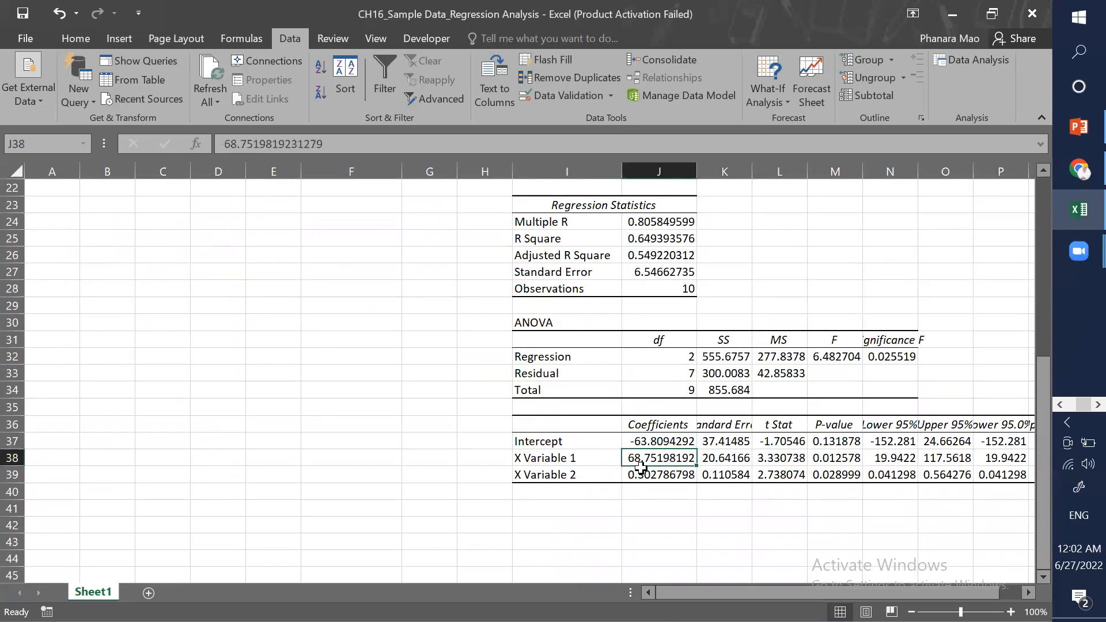
left_click_drag(641, 465, 641, 467)
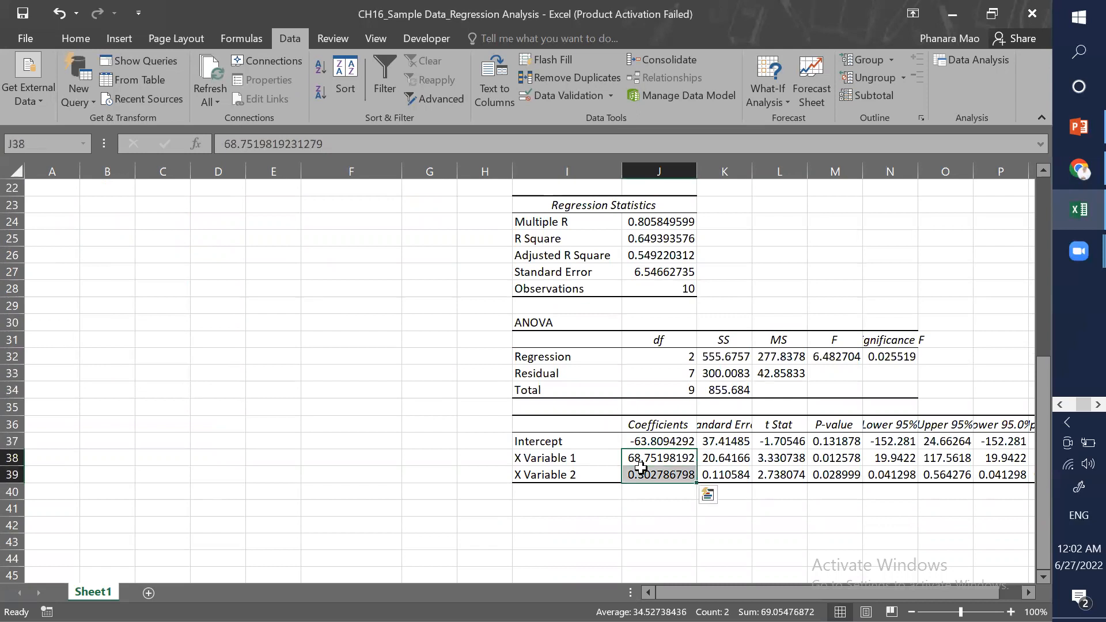
left_click(447, 472)
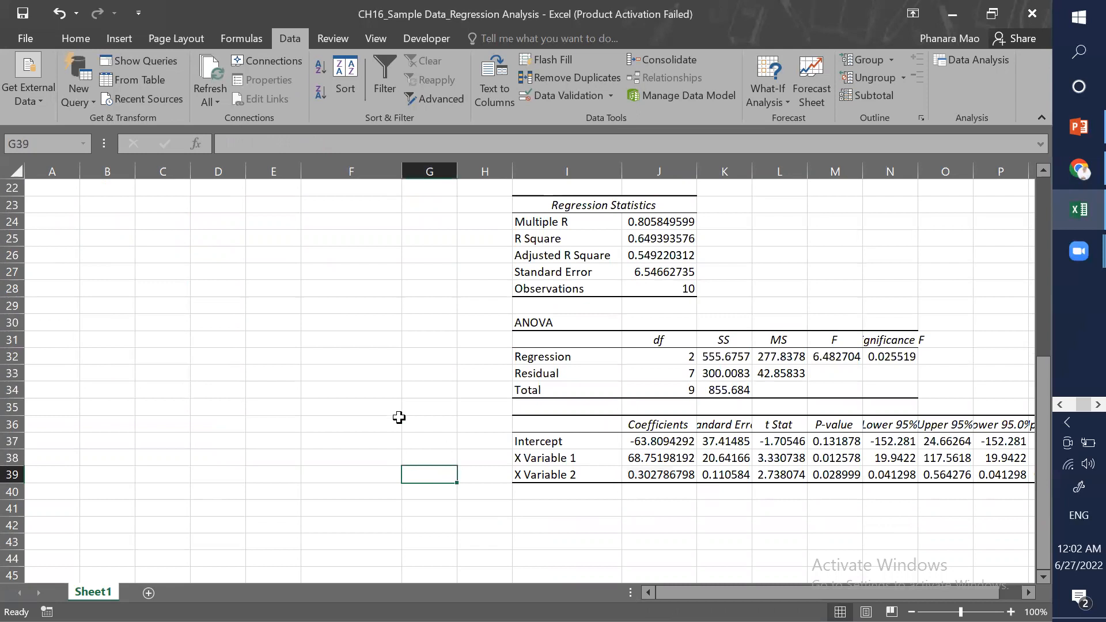
Step: Enter a formula in G8 predicting weight as G9*J38+J39*G10+J37 from the new coefficients
scroll(400, 417, "down", 2, "ctrl")
left_click(299, 367)
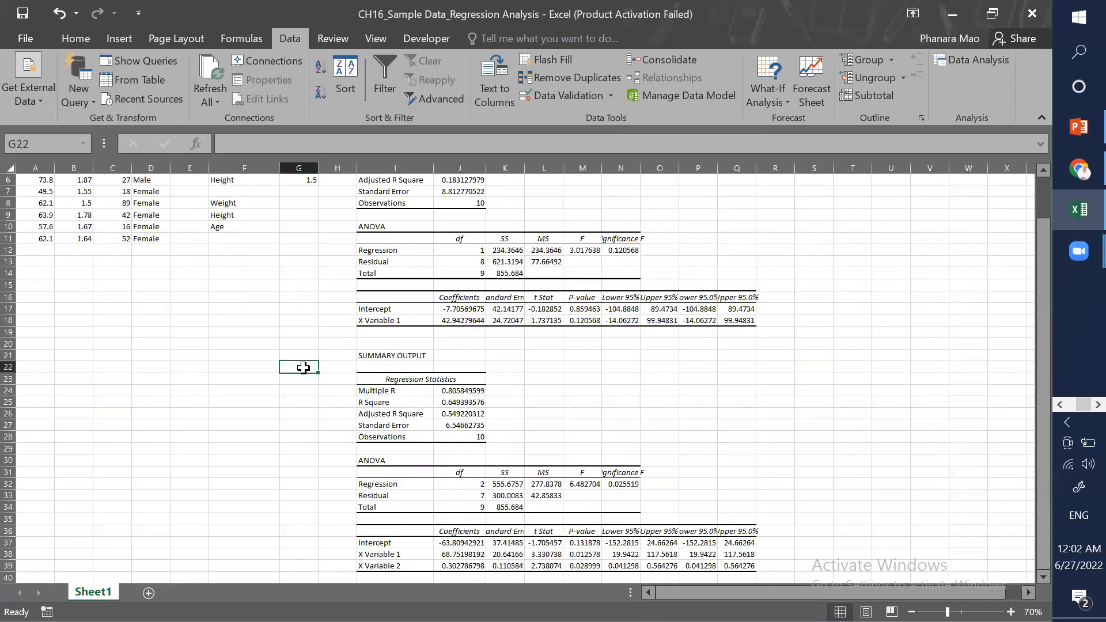
left_click(276, 215)
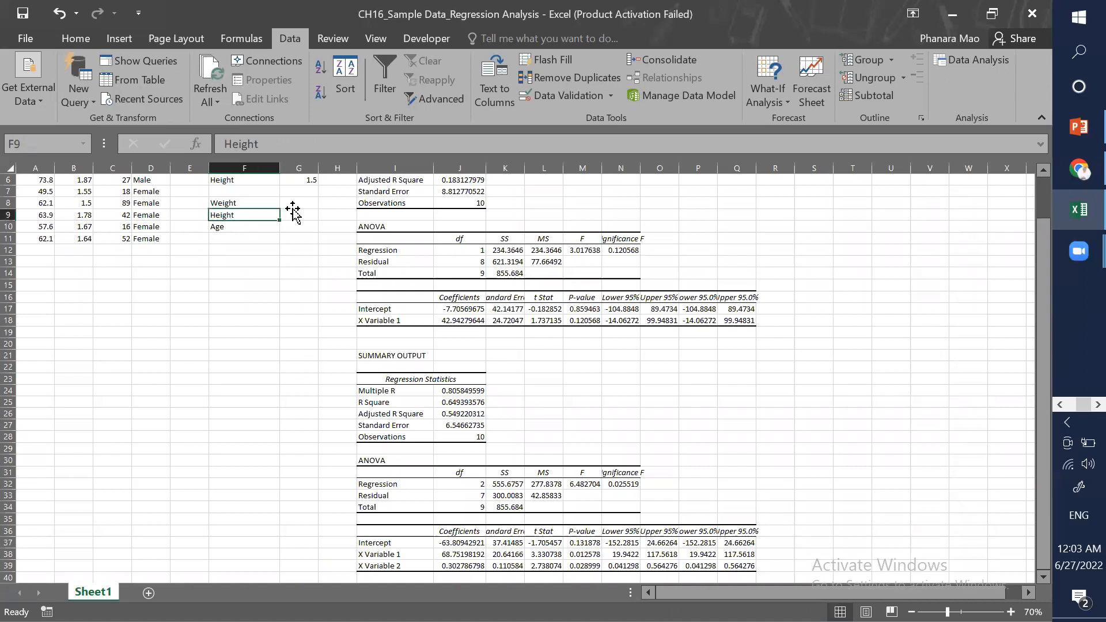
left_click(292, 208)
type("=")
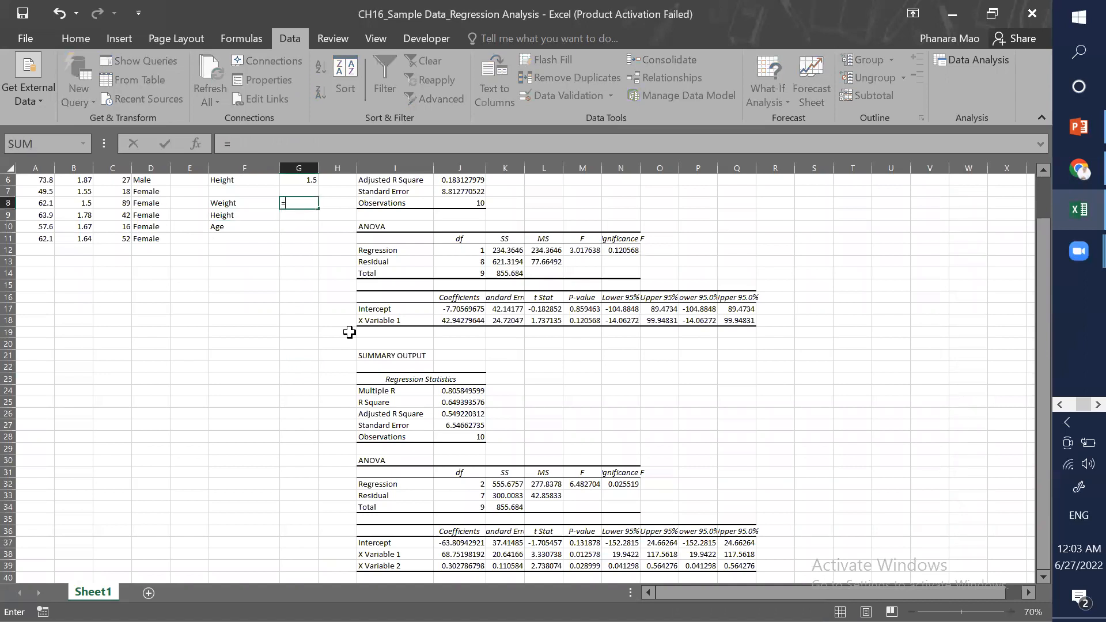
left_click(288, 217)
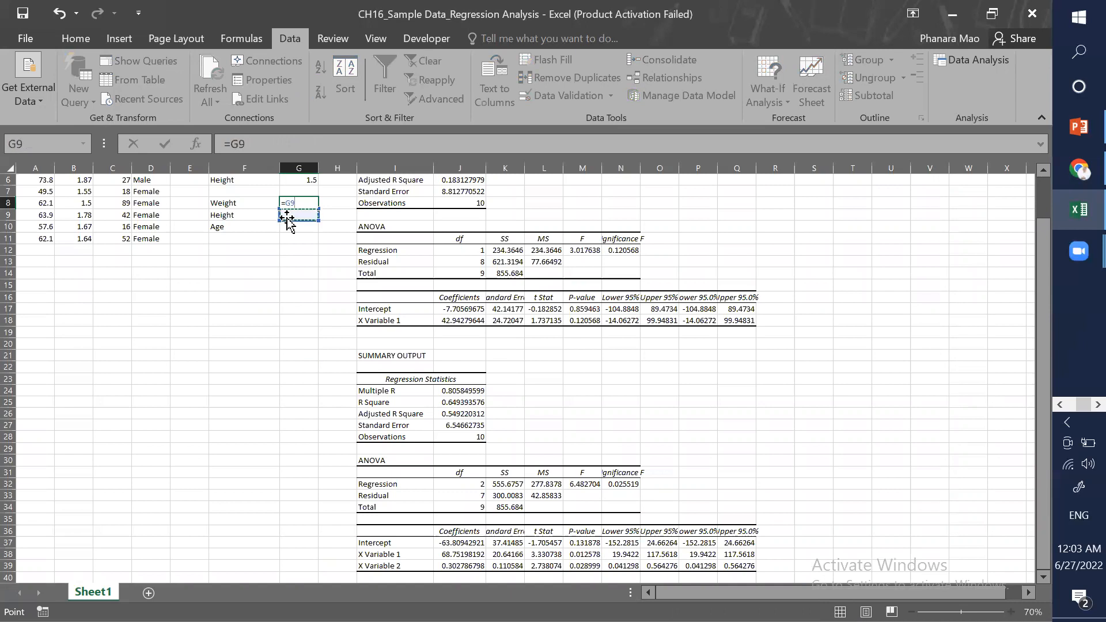
type("*")
left_click(462, 553)
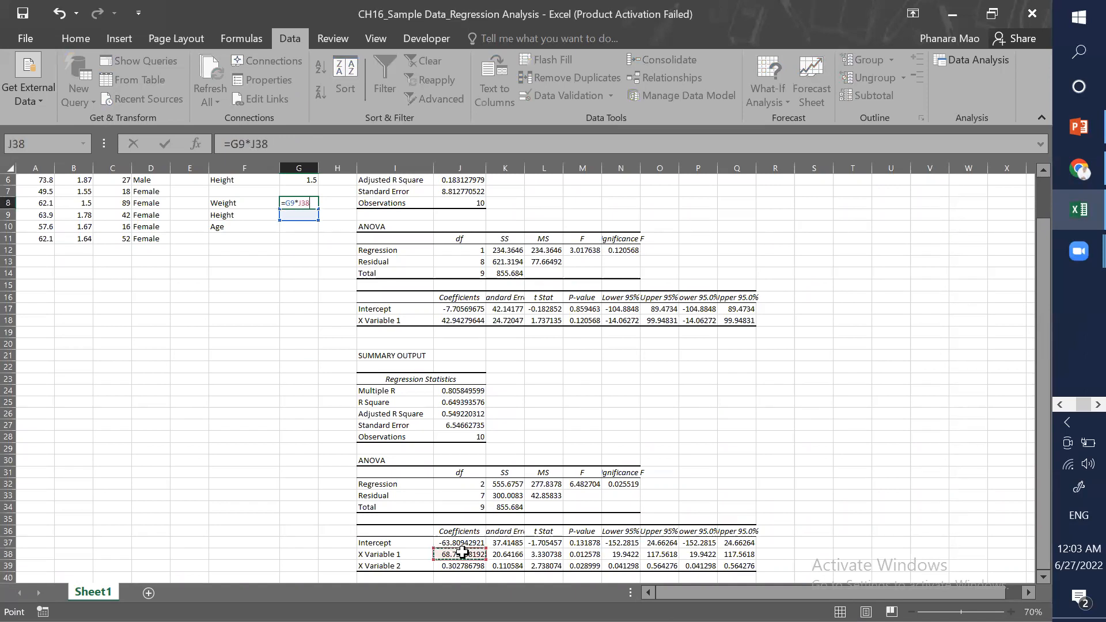
type("+")
left_click(445, 567)
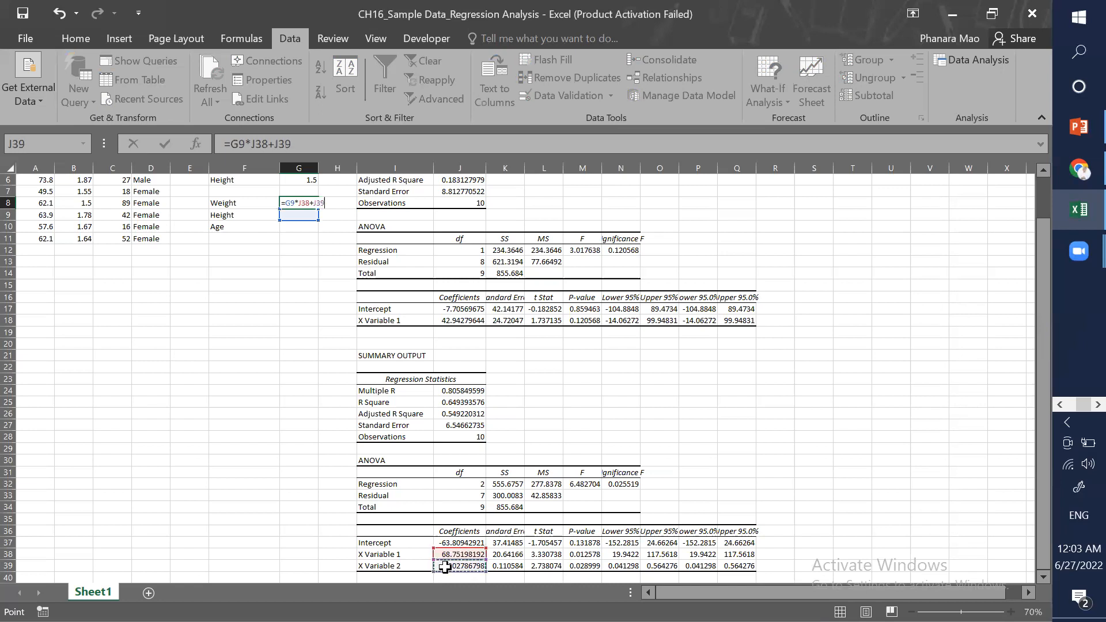
type("*")
left_click(304, 227)
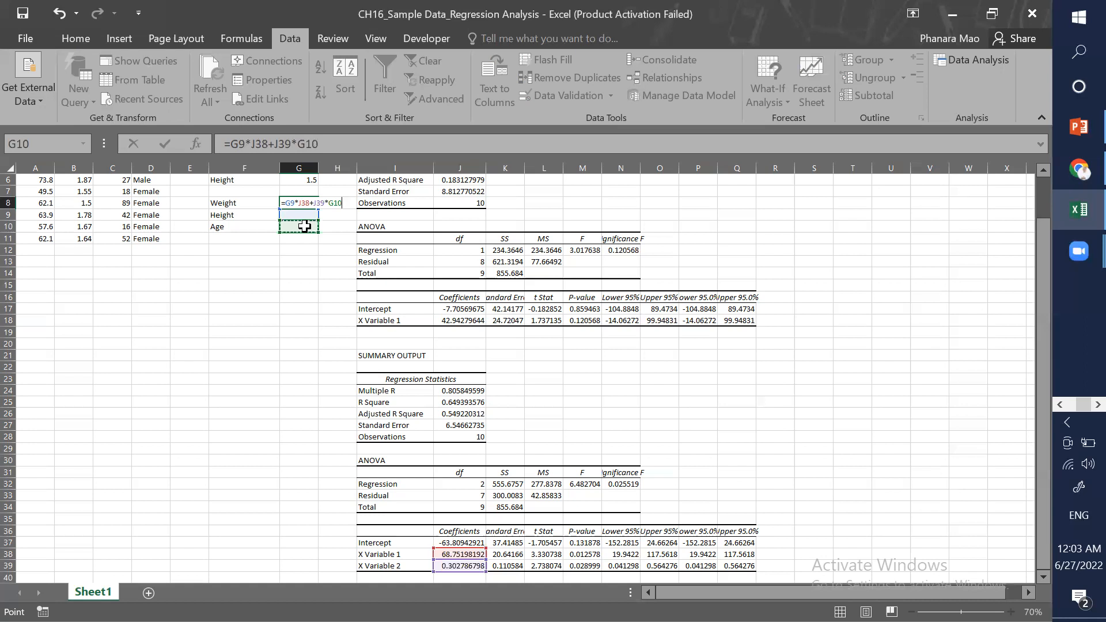
type("+")
left_click(451, 542)
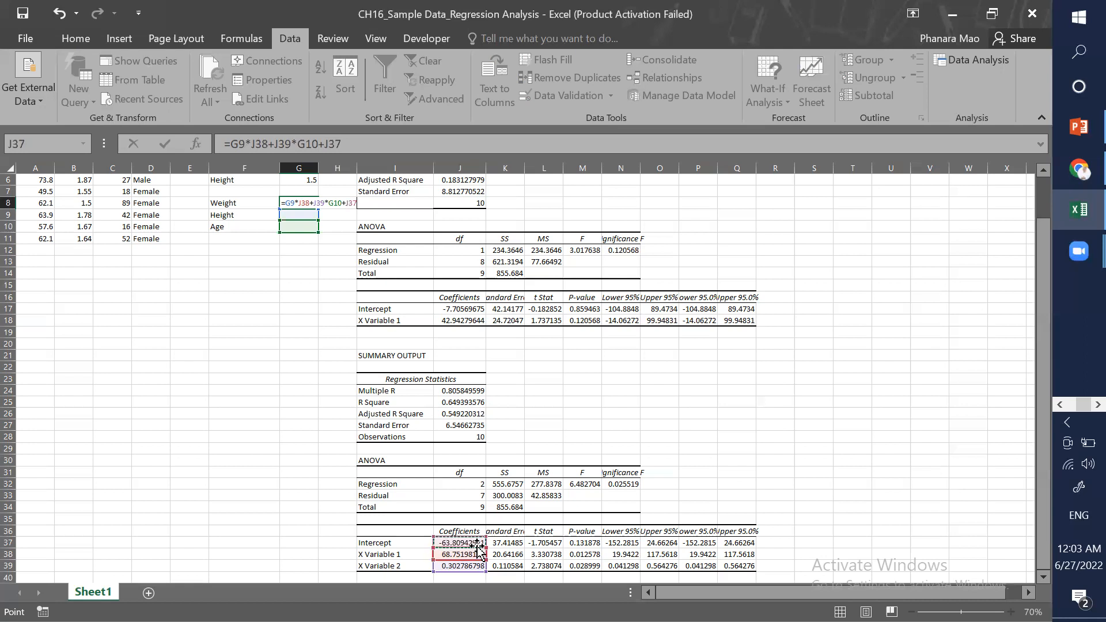
key("Return")
Step: Enter a height of 1.6 in G9 and an age of 30 in G10
left_click(288, 252)
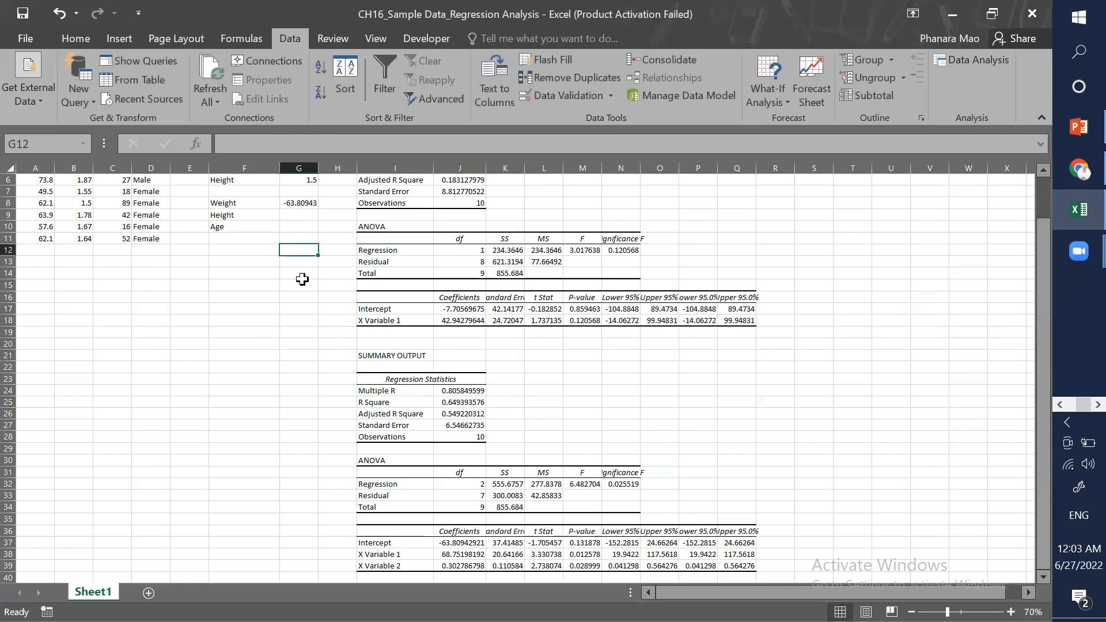
scroll(302, 280, "up", 1)
scroll(332, 334, "up", 3)
left_click(363, 300)
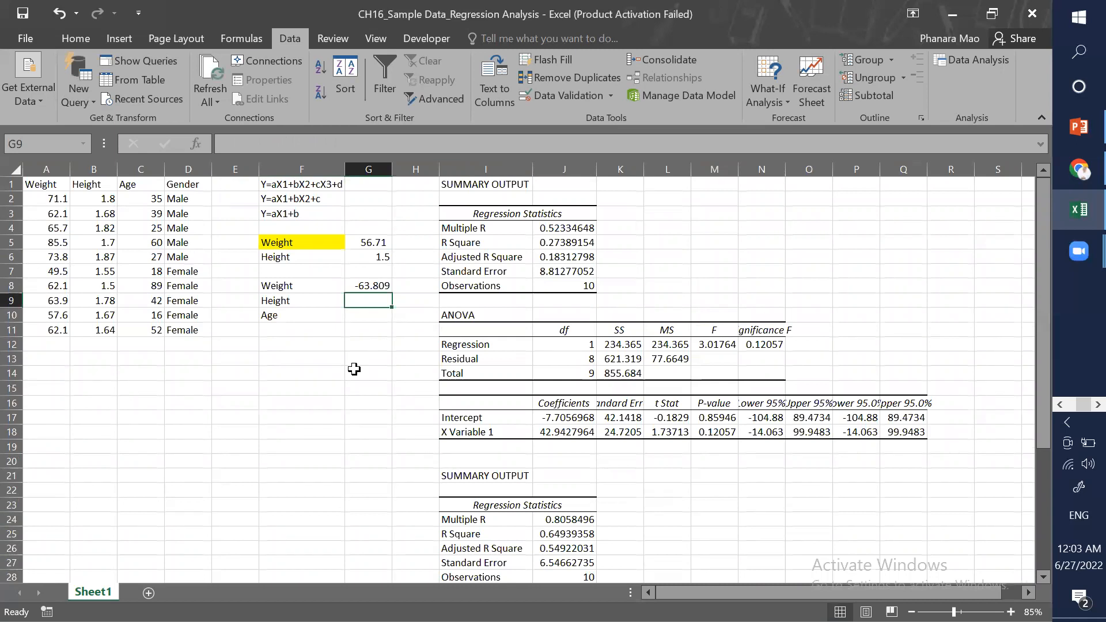
type("1.6")
key("Return")
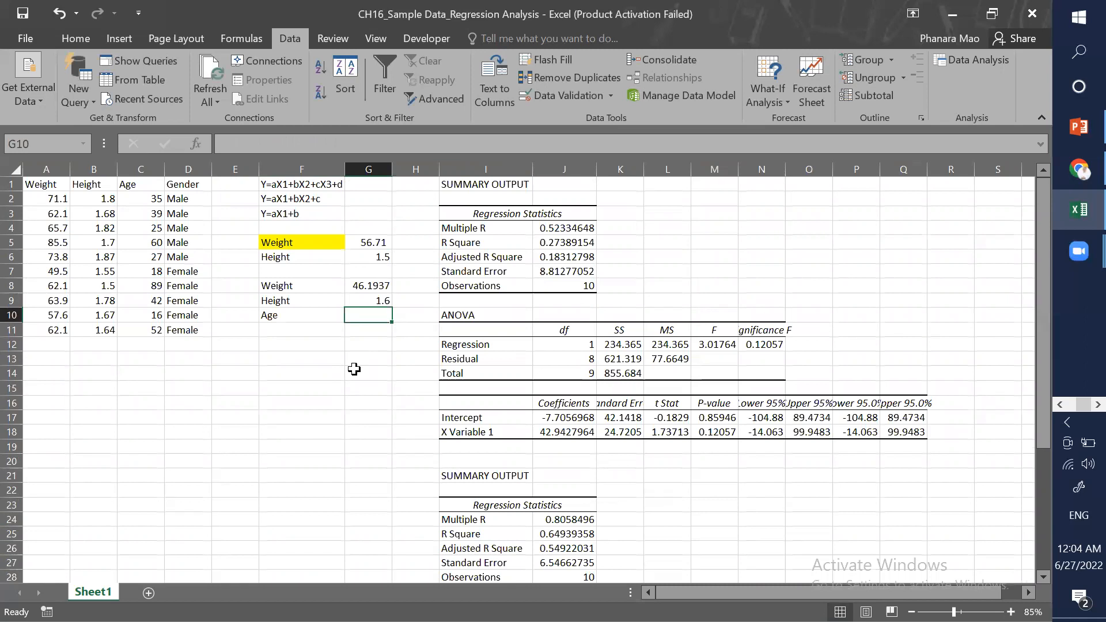
type("30")
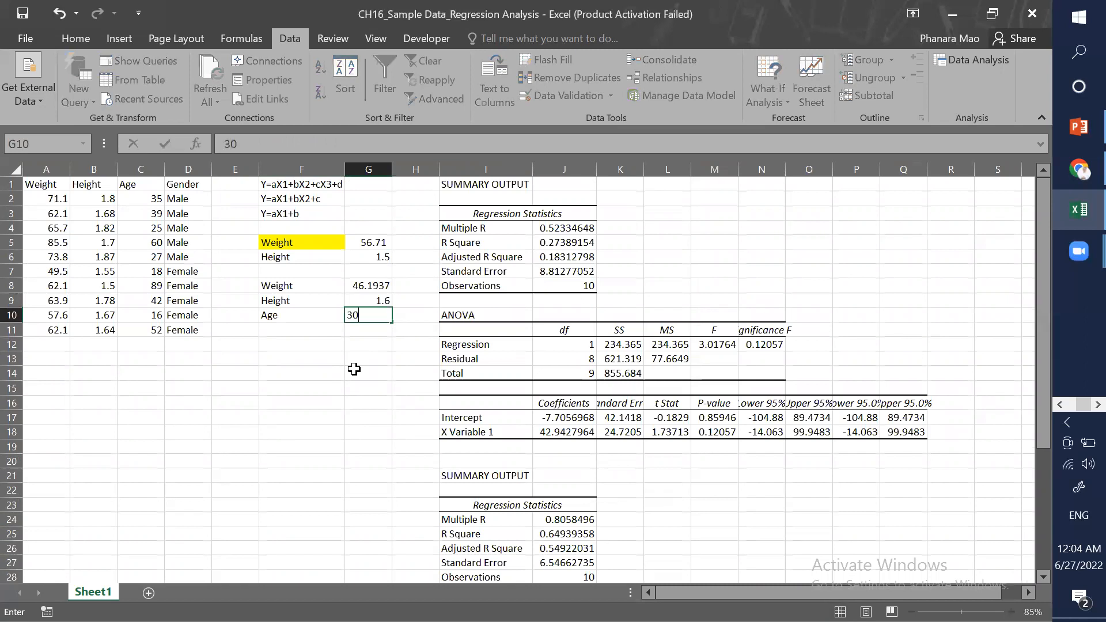
key("Return")
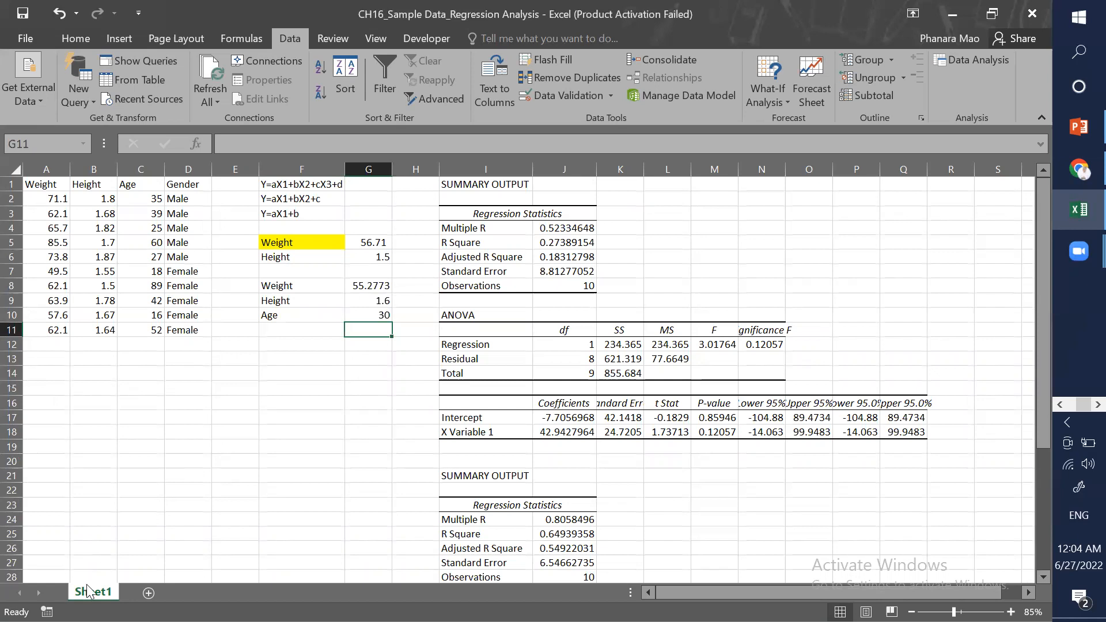
Step: Duplicate Sheet1 and rename the copy "3 variables"
left_click_drag(96, 594, 151, 593, "ctrl")
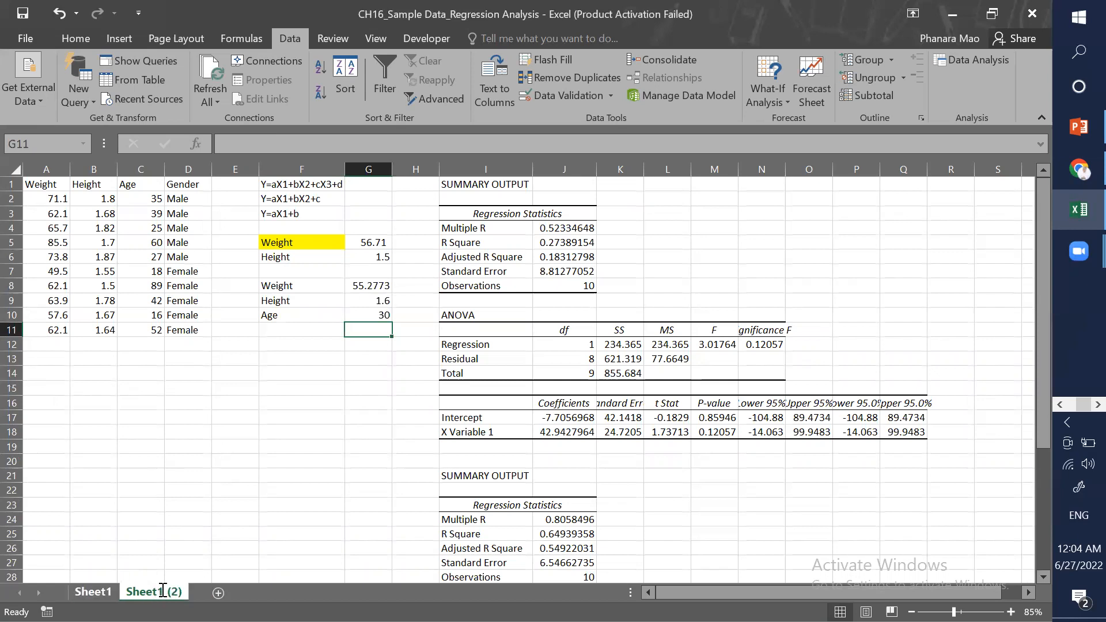
double_click(156, 592)
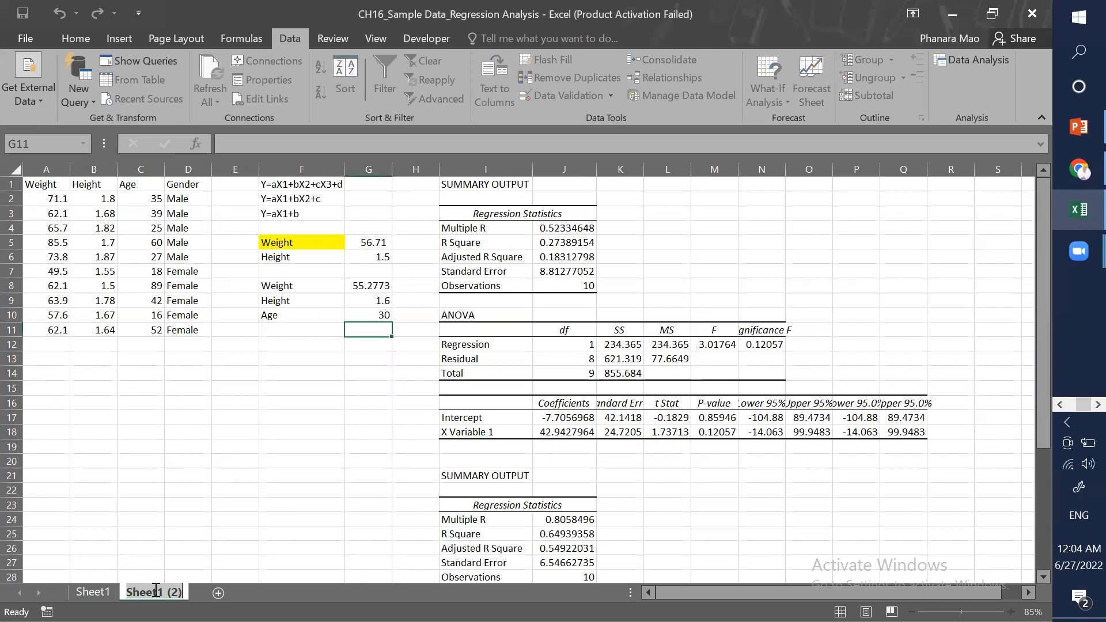
type("M")
type(" varia")
type("bles")
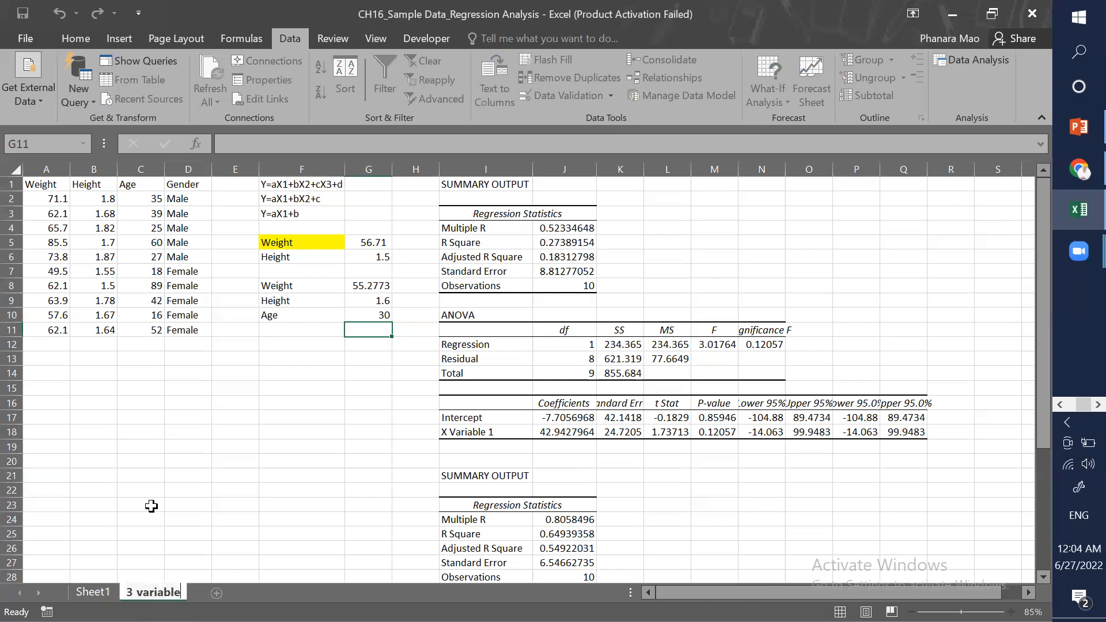
left_click(149, 490)
Step: Clear the regression outputs and the prediction cells from the copied sheet, keeping only the data and equations
left_click(216, 426)
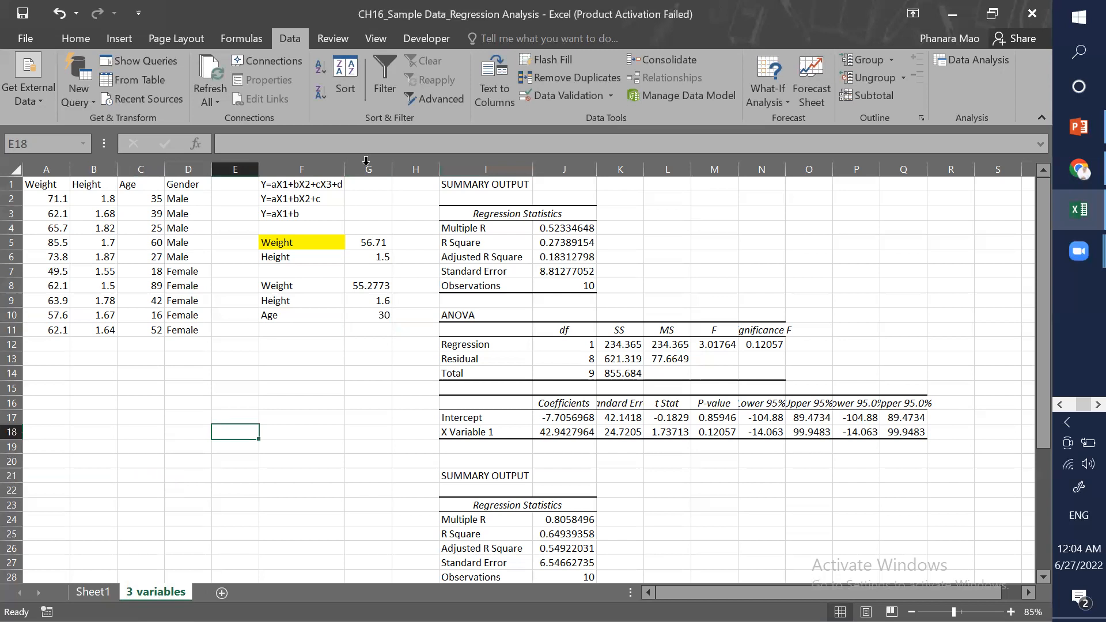
left_click_drag(367, 169, 969, 170)
left_click_drag(505, 169, 911, 202)
left_click(76, 40)
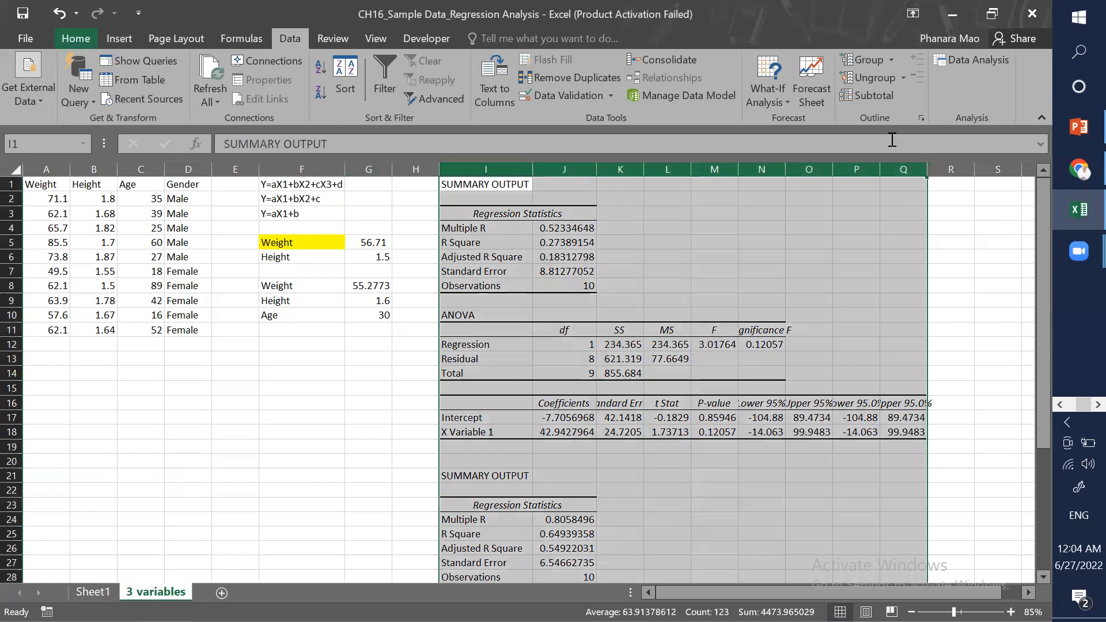
key("Delete")
left_click(571, 342)
left_click(295, 356)
left_click_drag(272, 227, 410, 311)
left_click(410, 311)
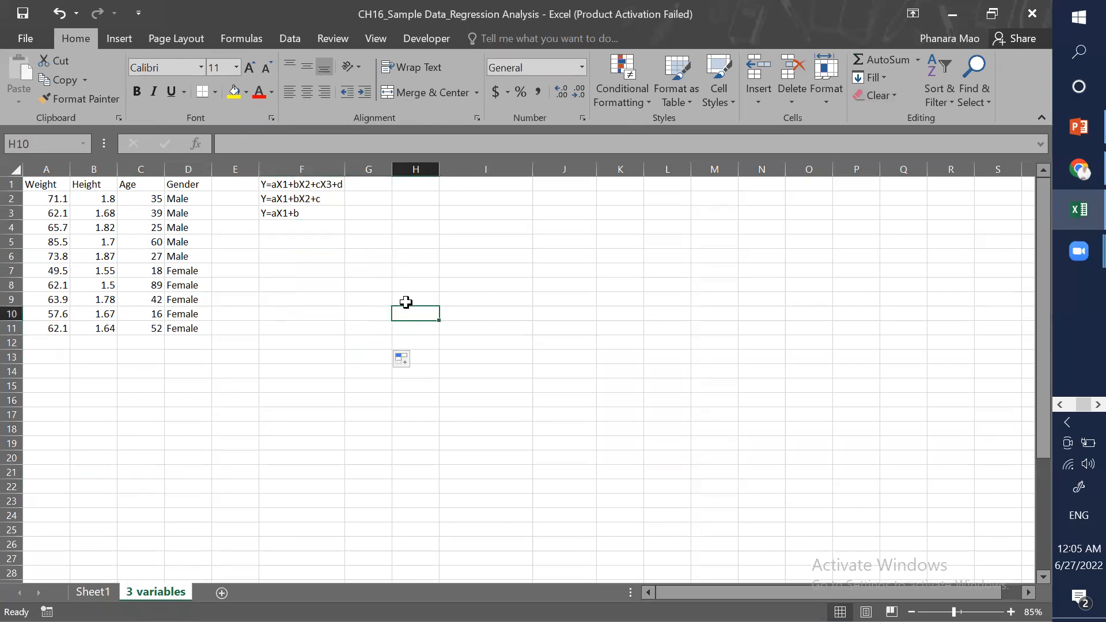
Step: Select the Weight, Height, Age and Gender columns in turn to review the data
left_click(299, 286)
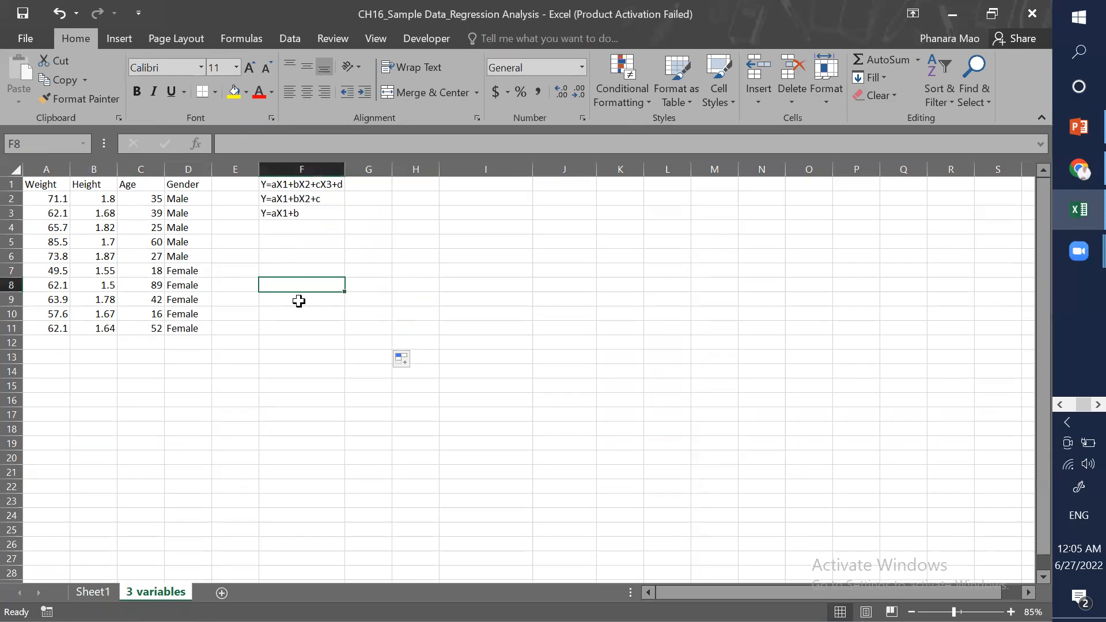
left_click(256, 372)
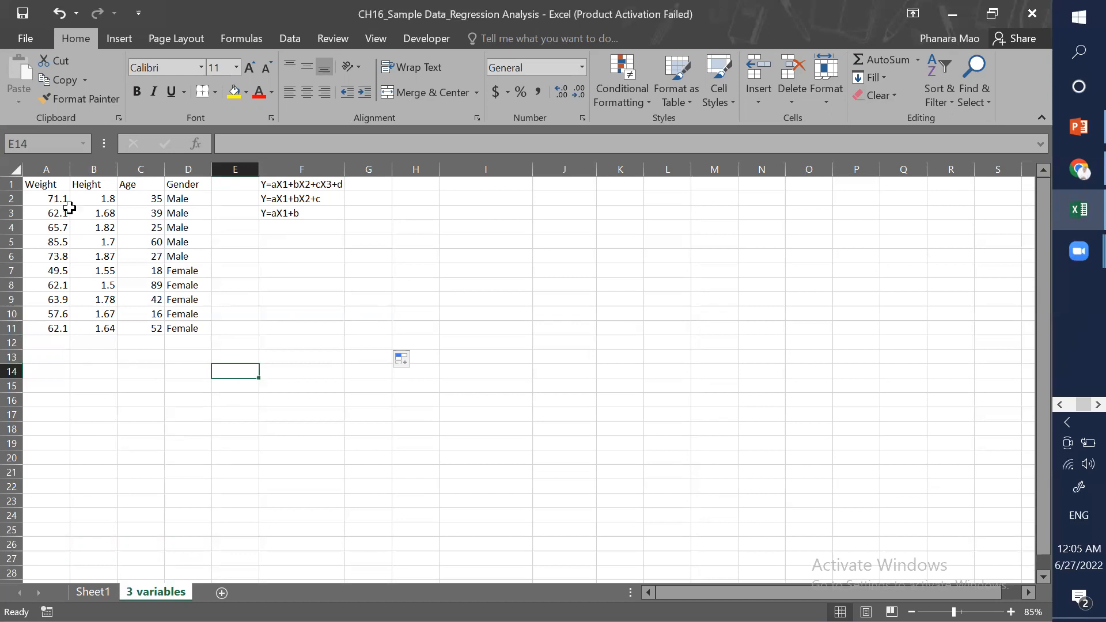
left_click(46, 169)
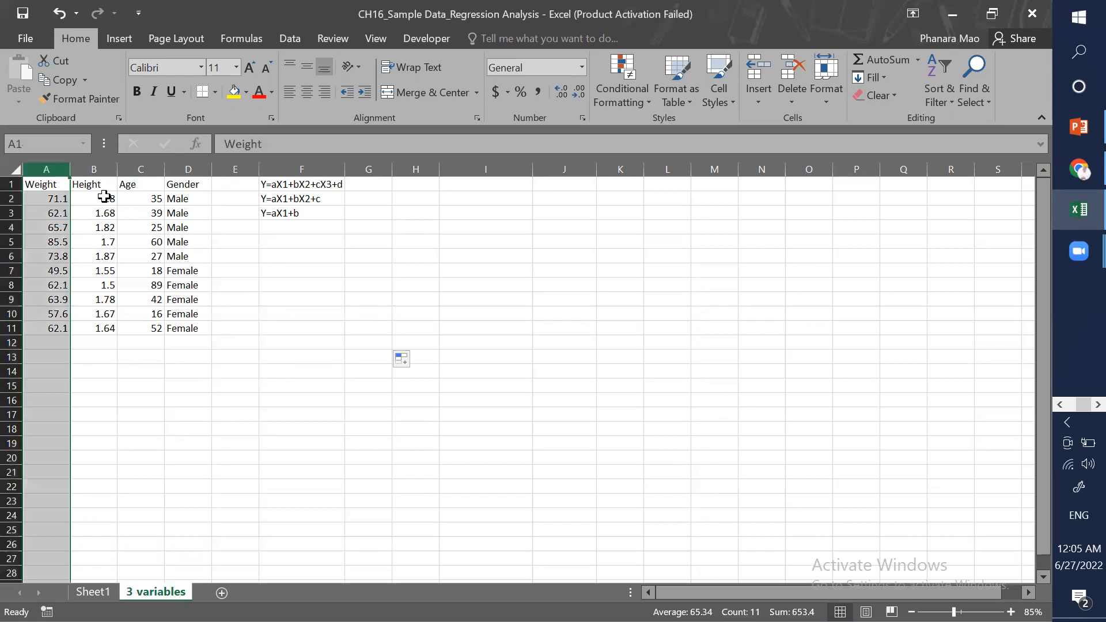
left_click(94, 169)
left_click(141, 168)
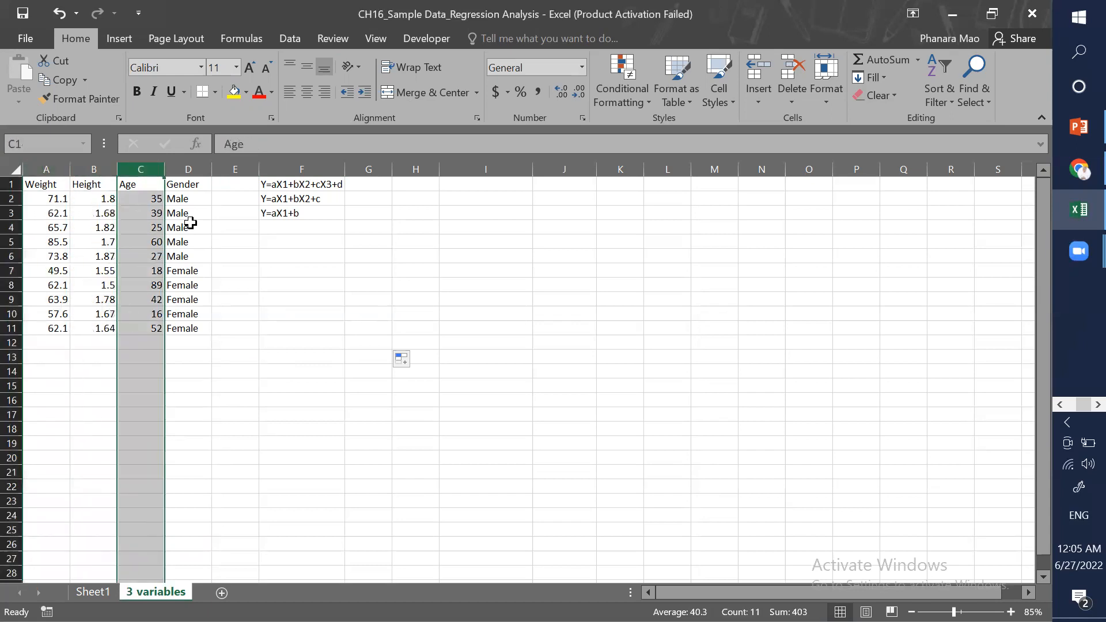
left_click(193, 167)
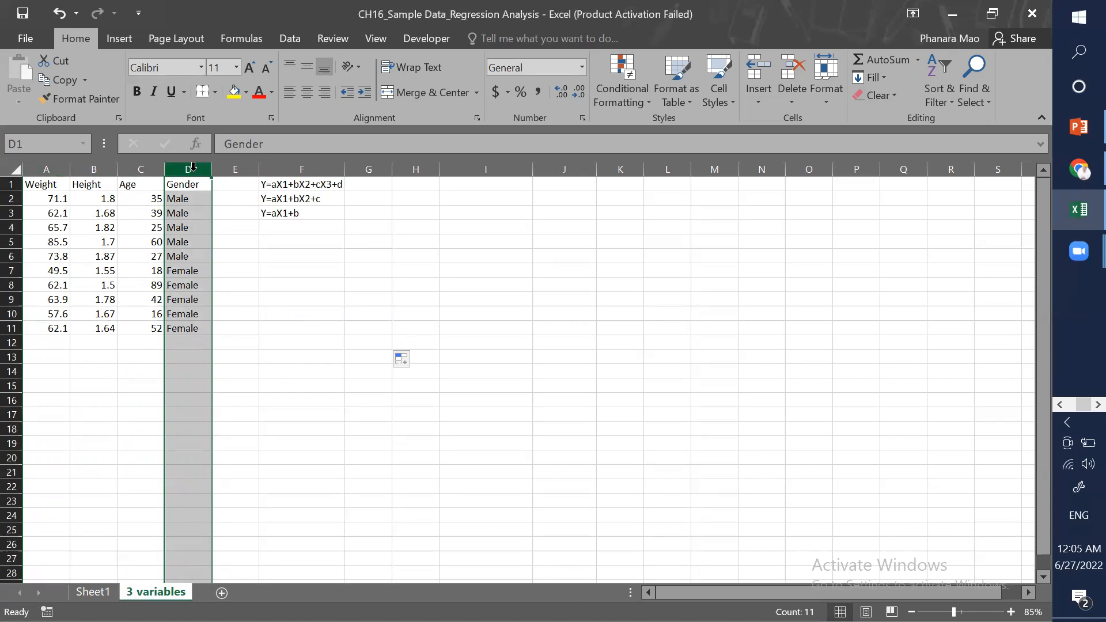
Step: Insert a new column before Gender and title it "Gender_Q"
key("ctrl+plus")
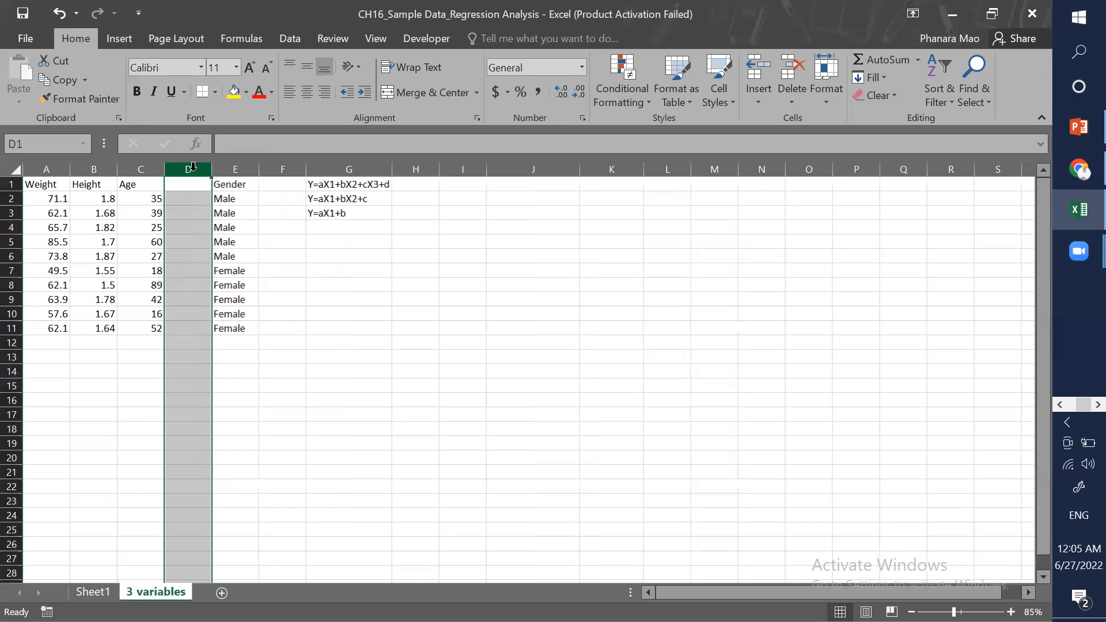
left_click(186, 195)
left_click(191, 185)
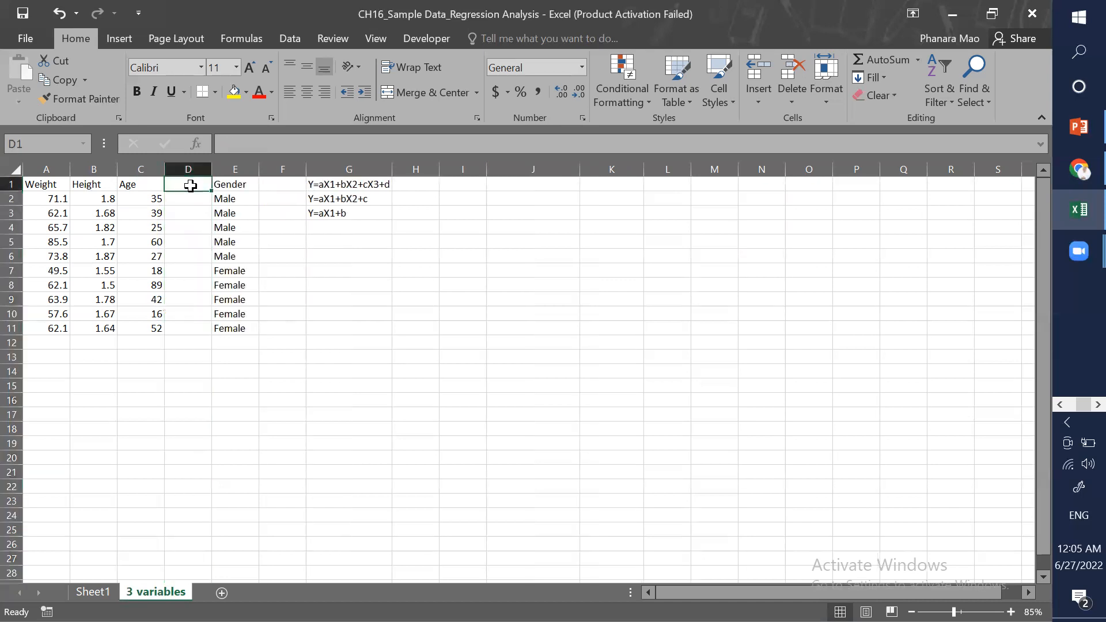
type("G")
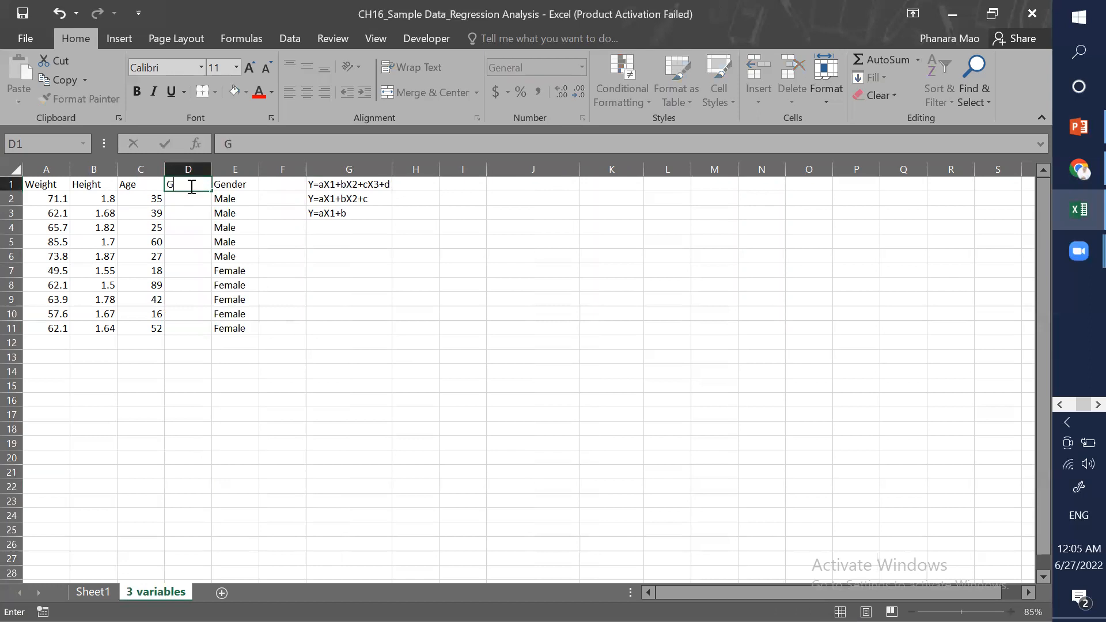
type("ender_Q")
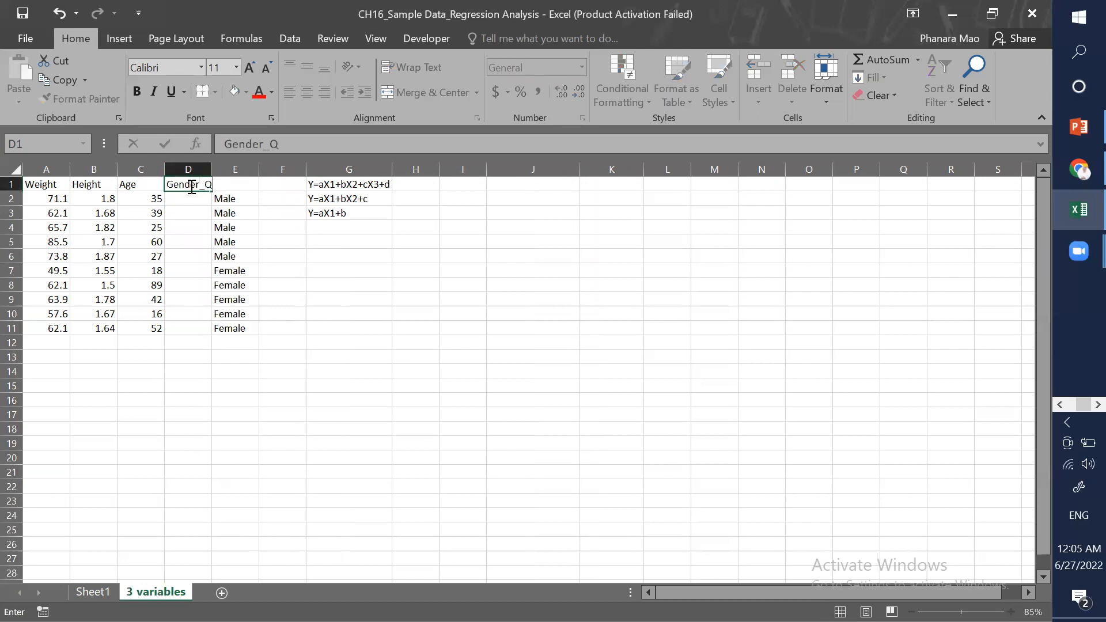
key("Return")
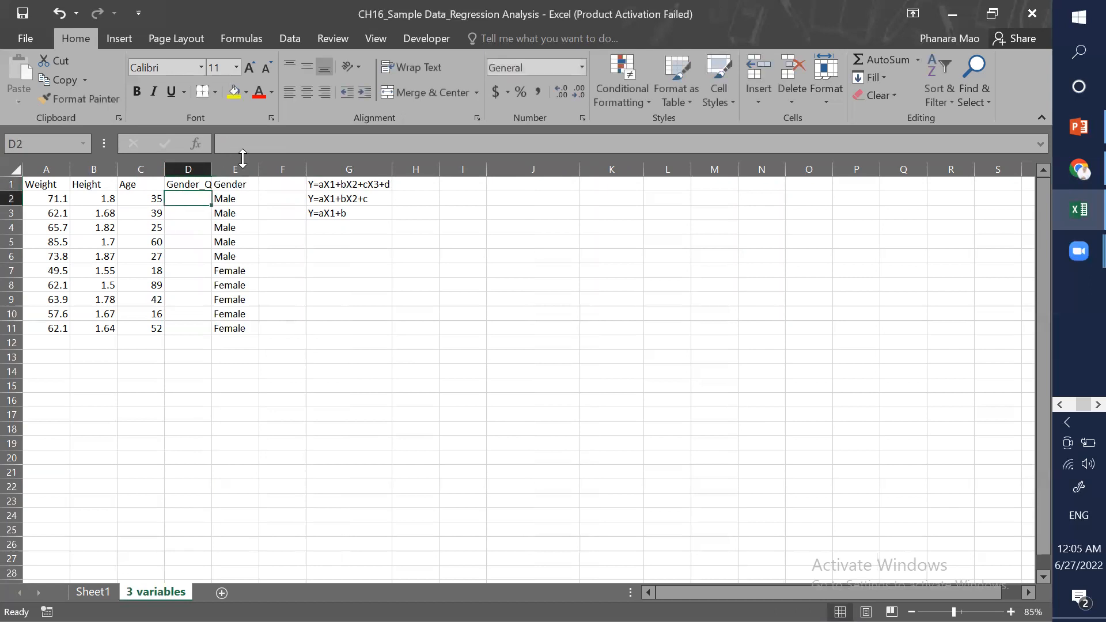
Step: Fit the Gender_Q column width and enter =IF(E2="Male",1,0) in D2 to code gender numerically
double_click(211, 167)
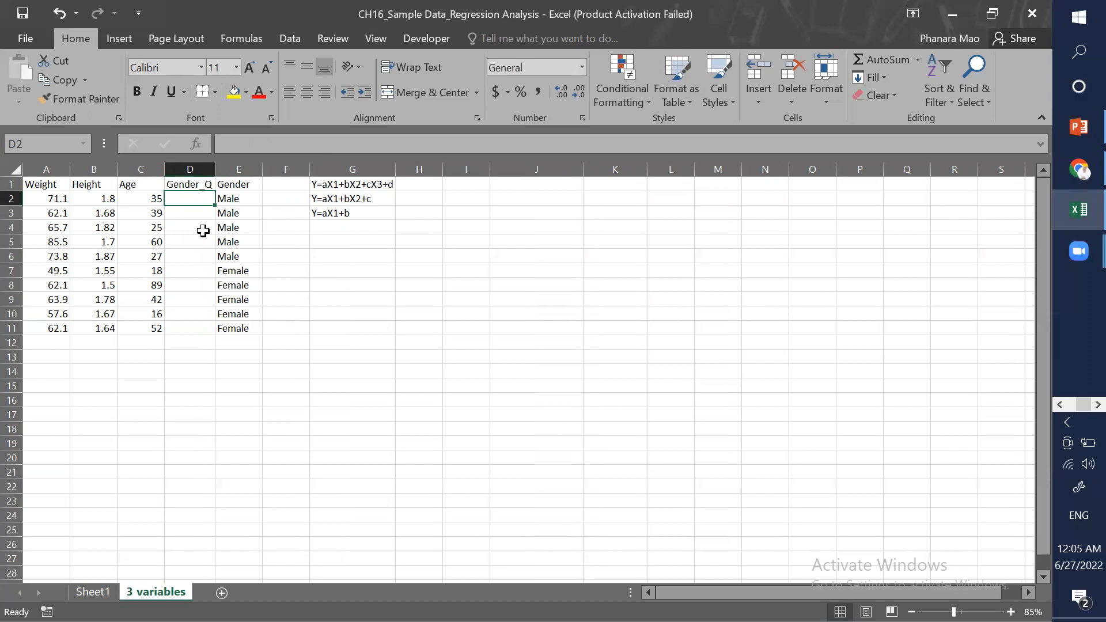
type("=IF(")
left_click(233, 199)
type("=")
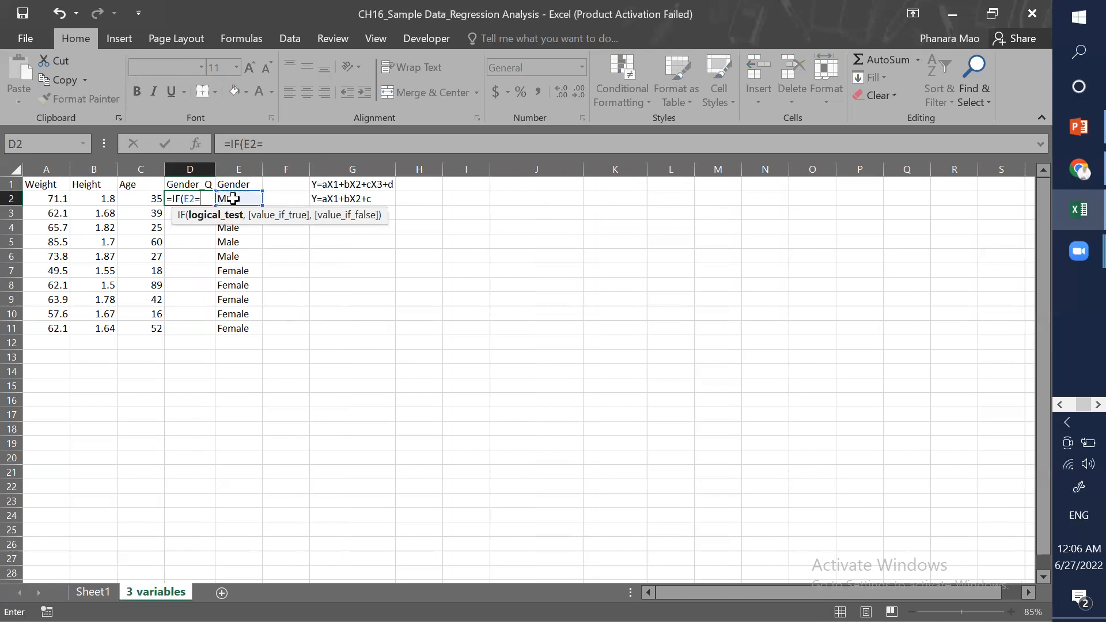
type("\"Mae")
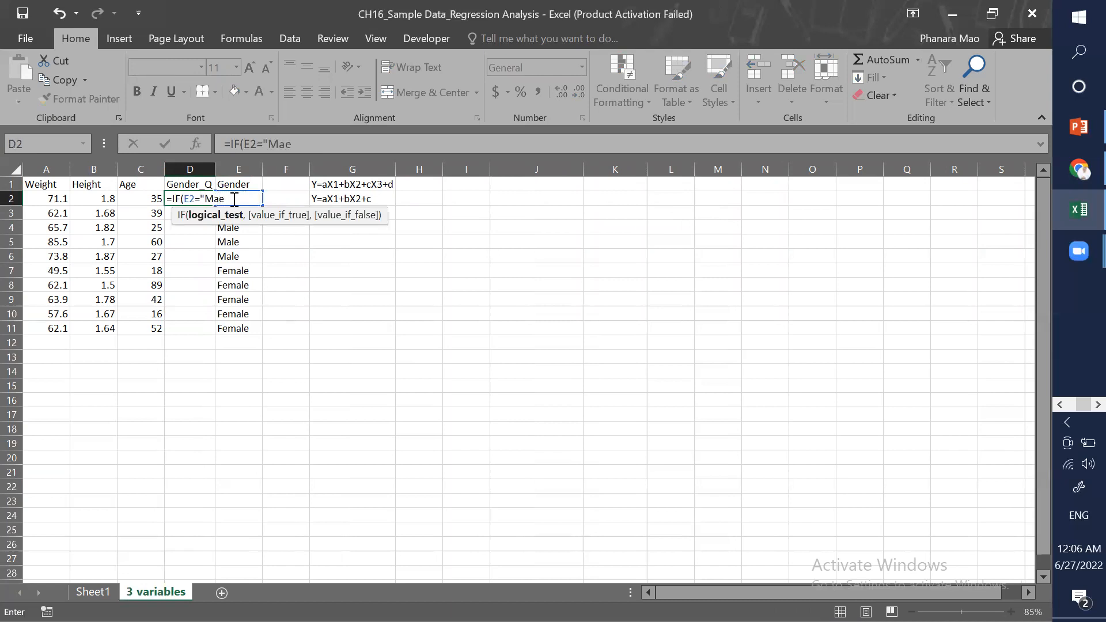
key("BackSpace")
type("le\",")
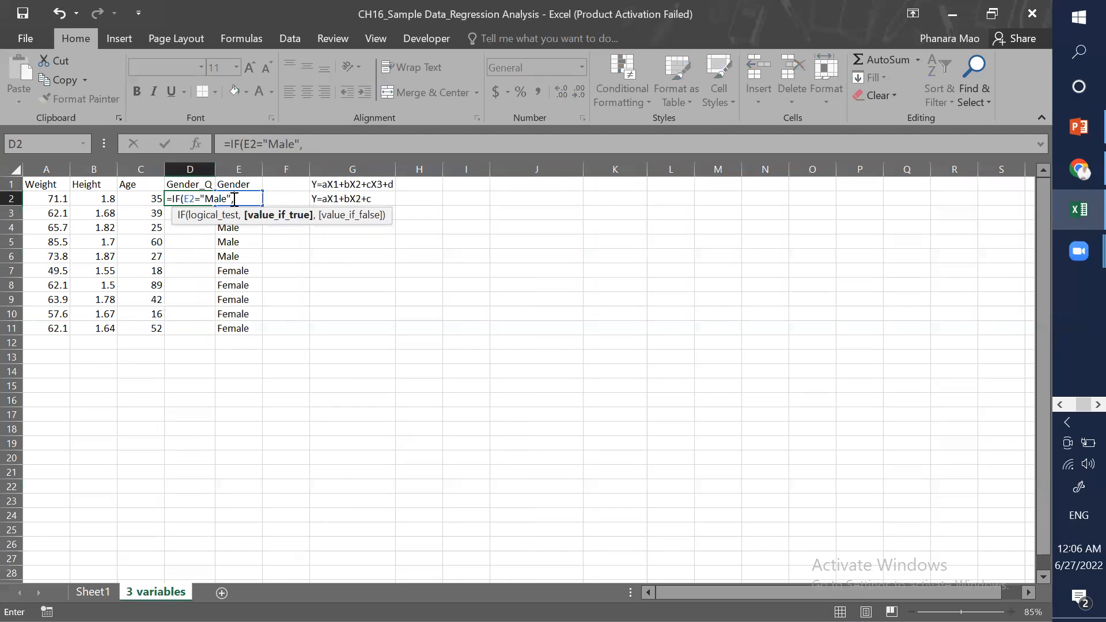
type("1,0)")
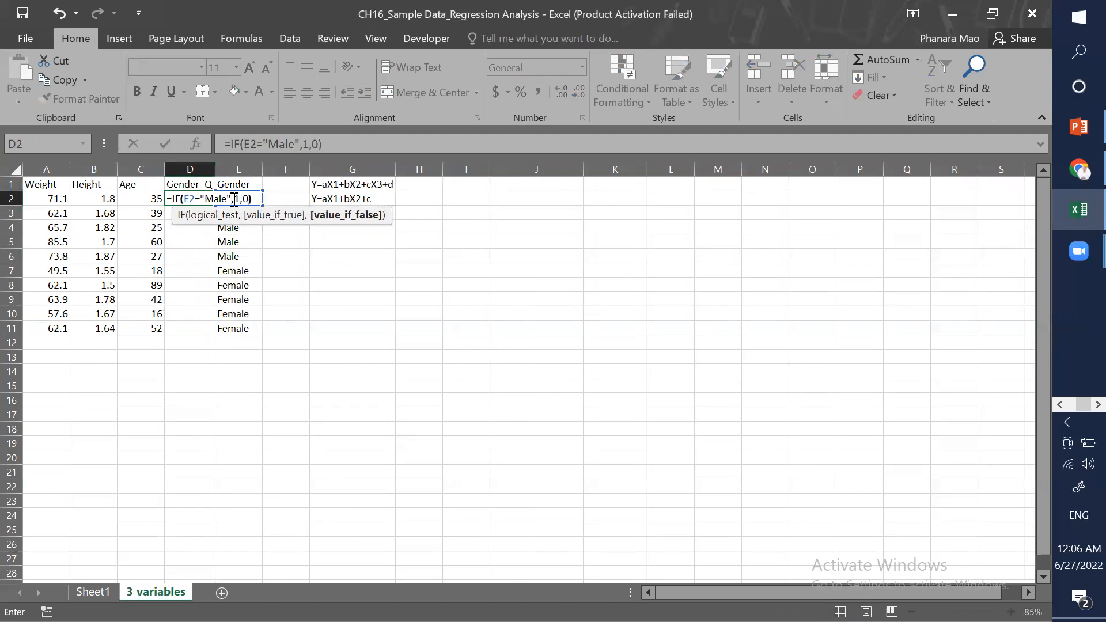
key("Return")
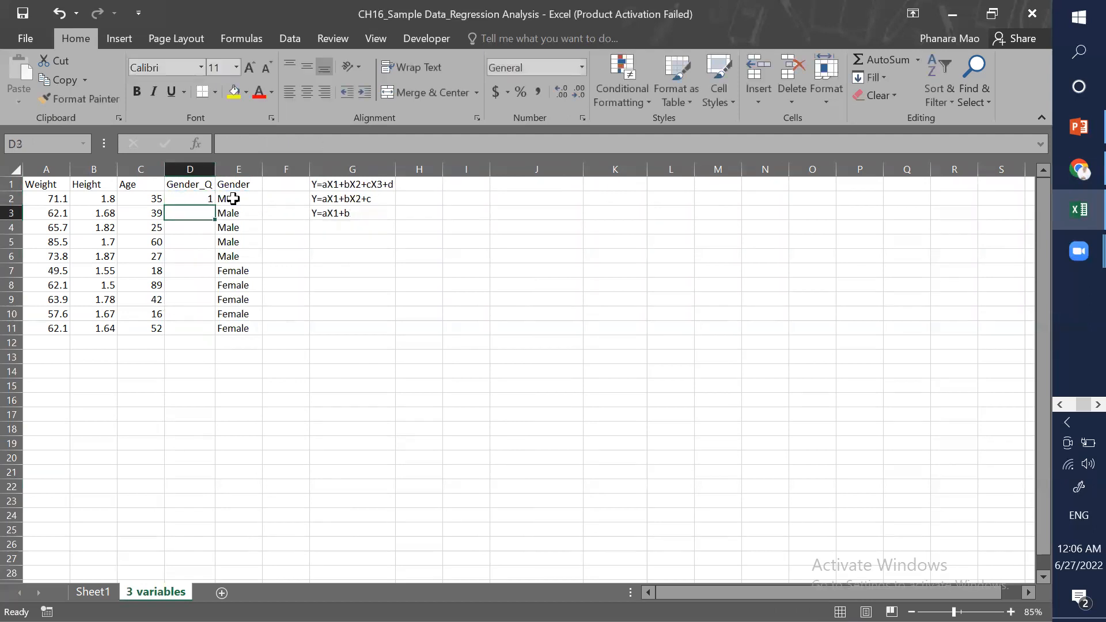
Step: Fill the Gender_Q formula down to D11 and check the filled cells
left_click(197, 202)
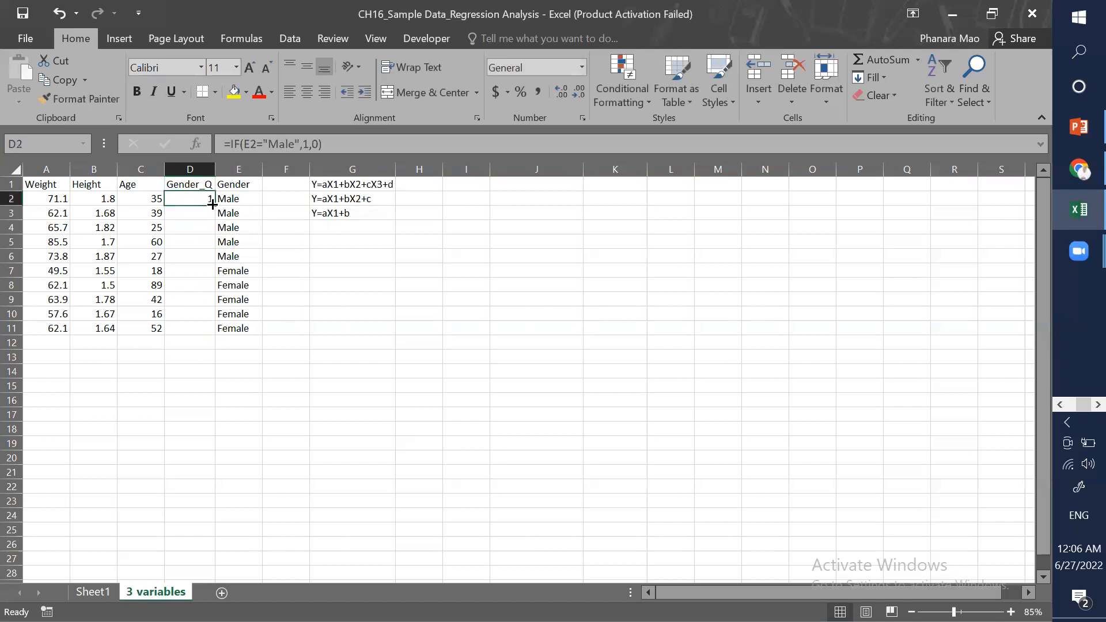
left_click_drag(214, 204, 219, 337)
left_click(198, 254)
left_click(202, 270)
left_click(204, 286)
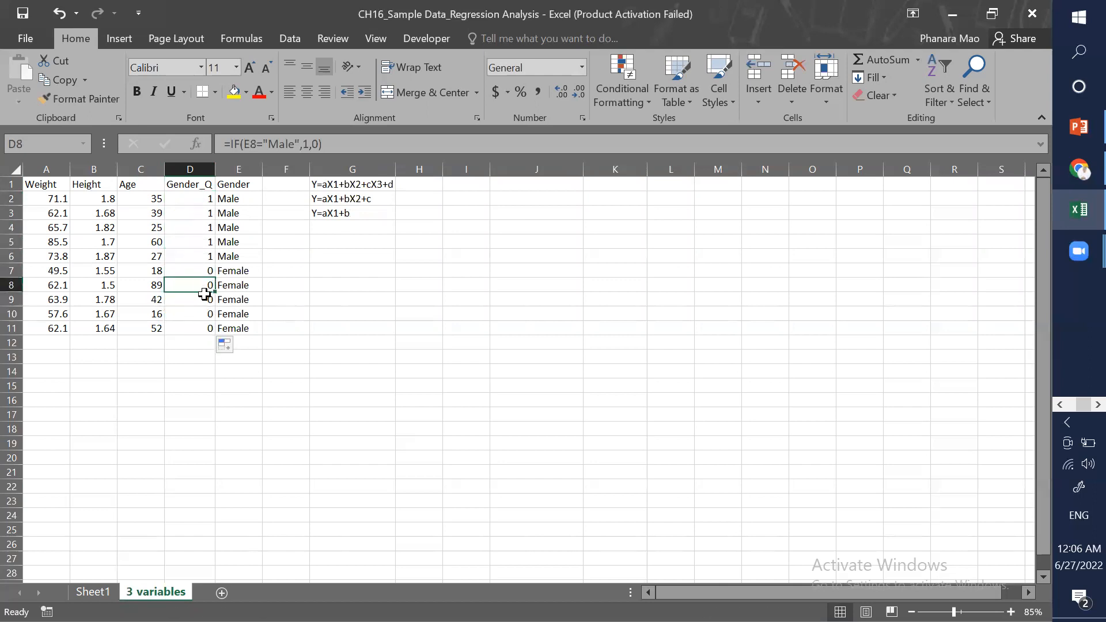
left_click(195, 269)
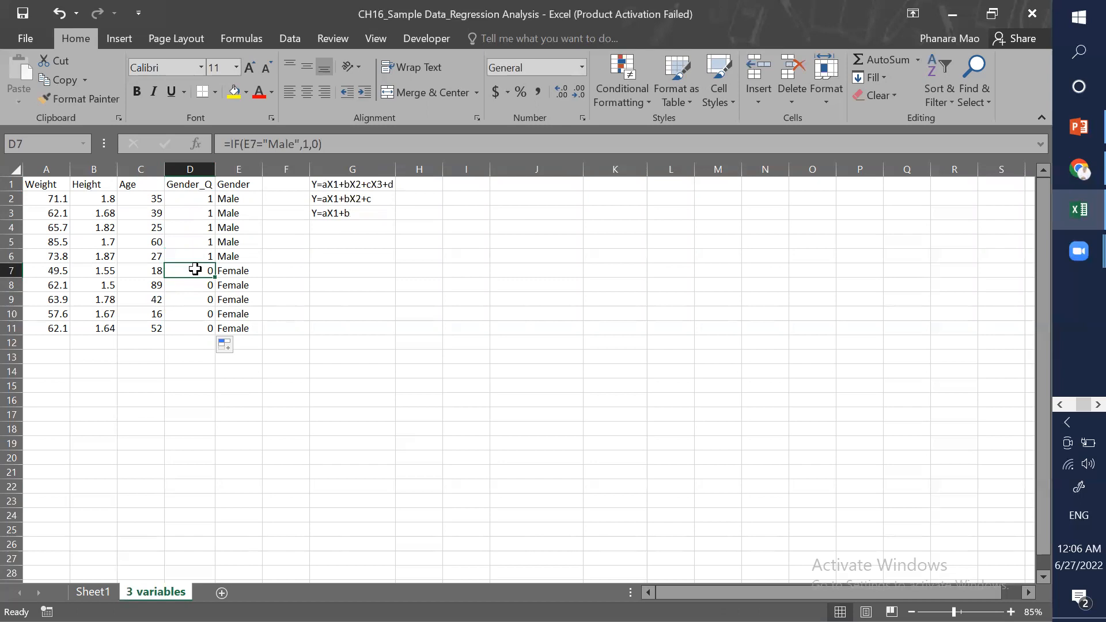
left_click(254, 268)
left_click(273, 274)
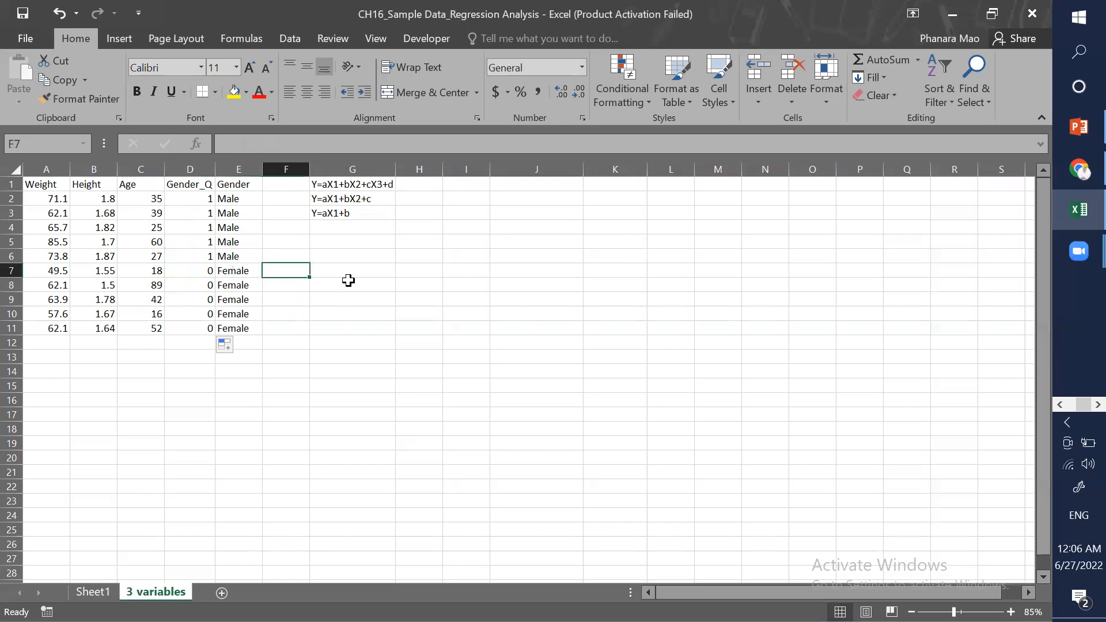
left_click(351, 274)
Step: Copy the Weight, Height, Age and Gender_Q headers and paste them transposed into G5:G8
left_click_drag(52, 185, 188, 173)
key("ctrl+c")
left_click(335, 238)
right_click(335, 240)
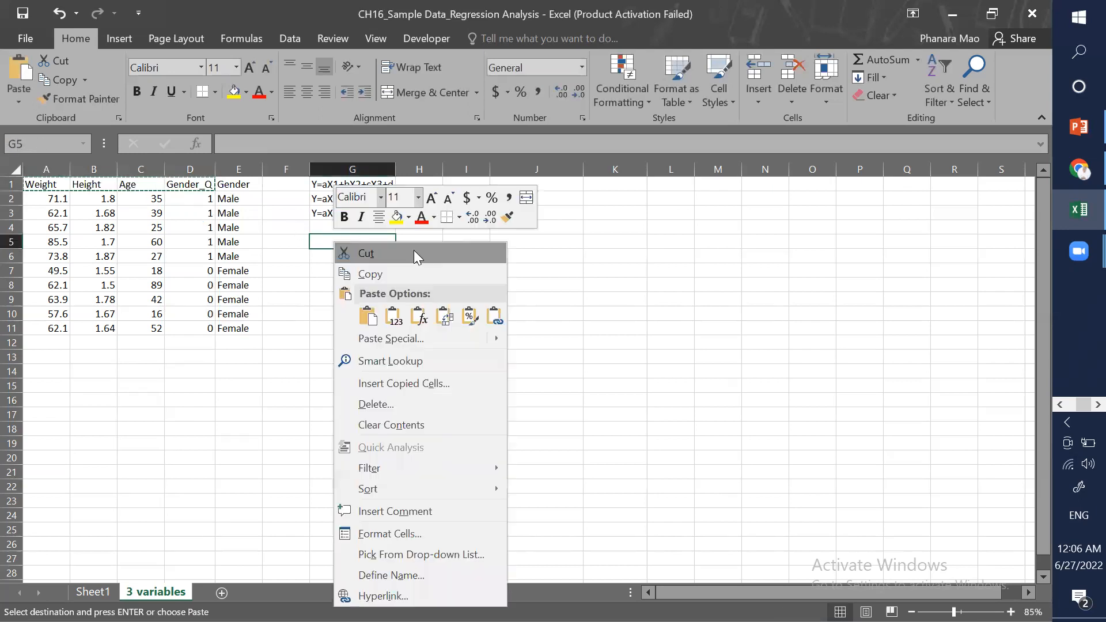
left_click(436, 314)
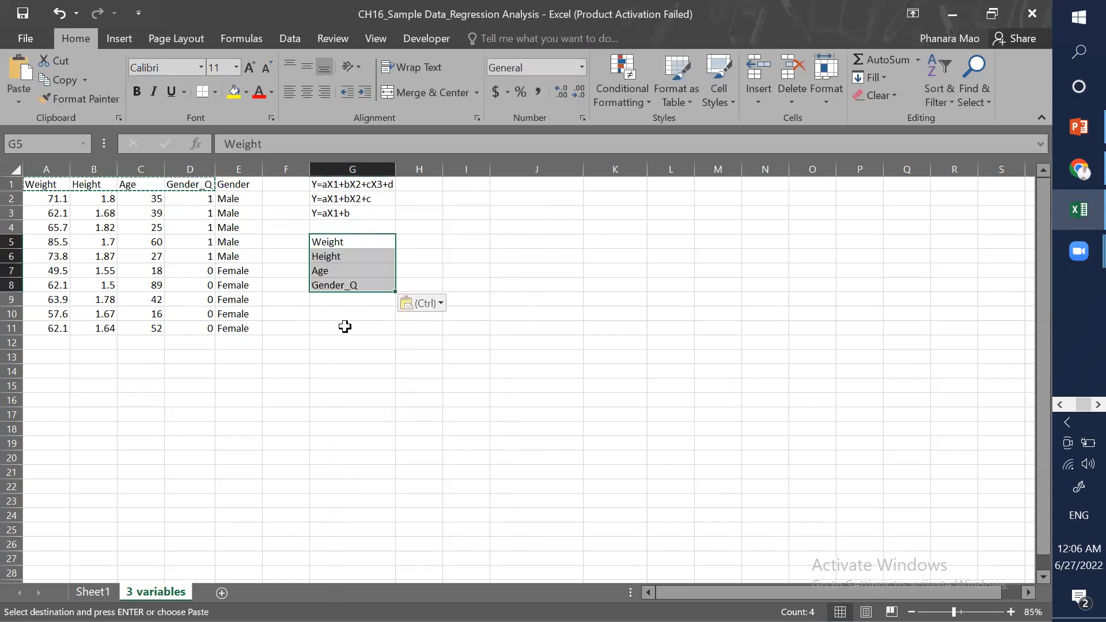
Step: Shade H5 yellow and H6:H8 light gray as cells for the predicted weight and inputs
left_click(403, 242)
left_click(234, 91)
left_click(494, 260)
left_click(422, 258)
left_click(419, 280, "shift")
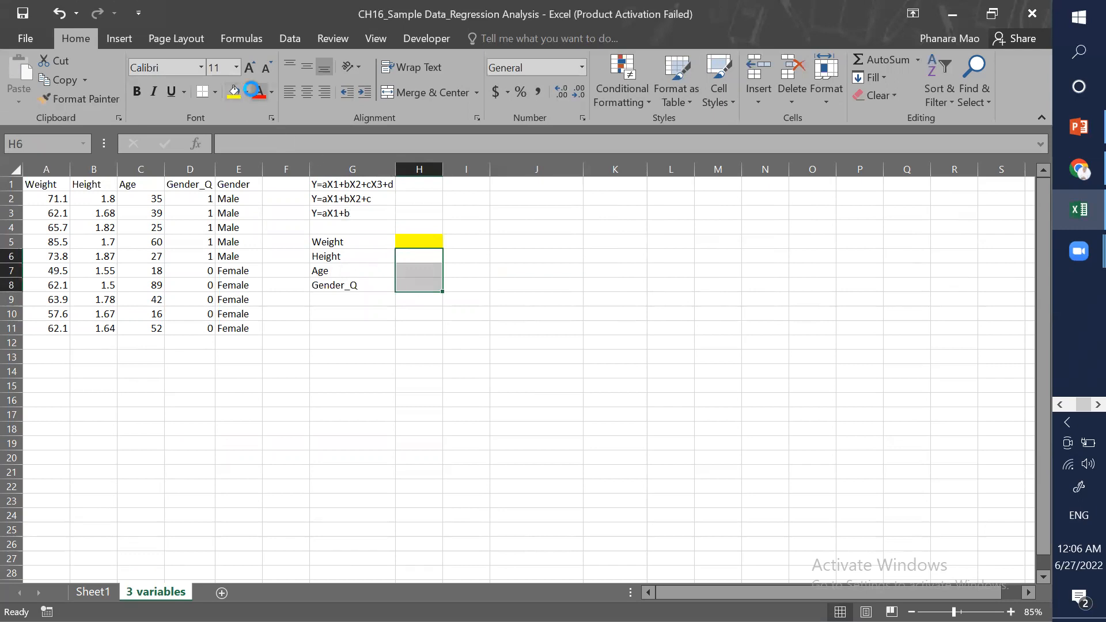
left_click(272, 91)
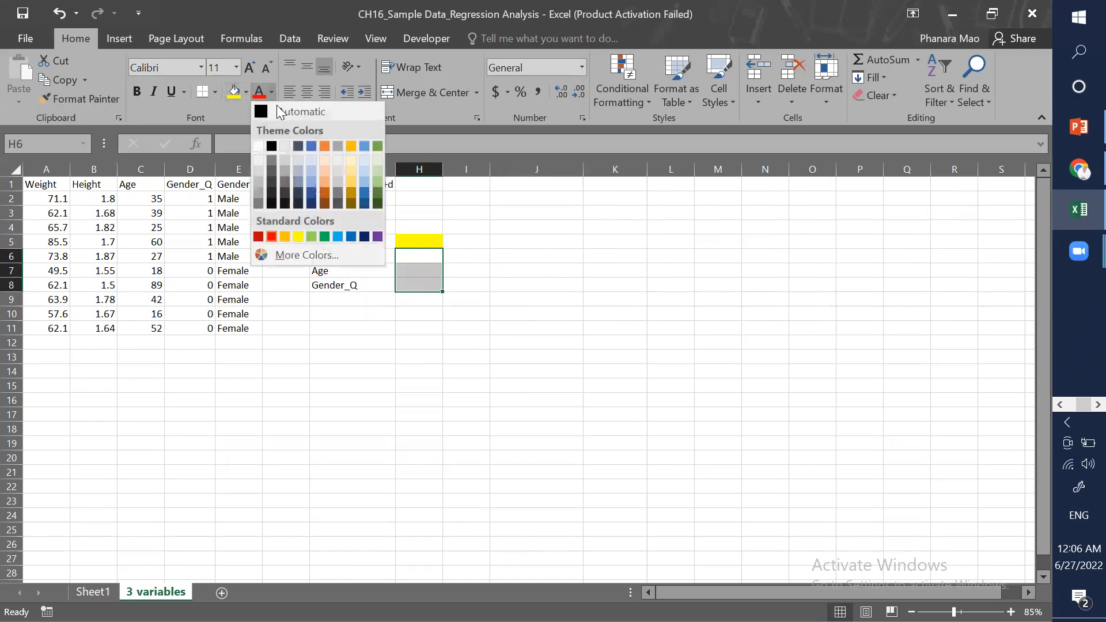
left_click(261, 113)
left_click(246, 92)
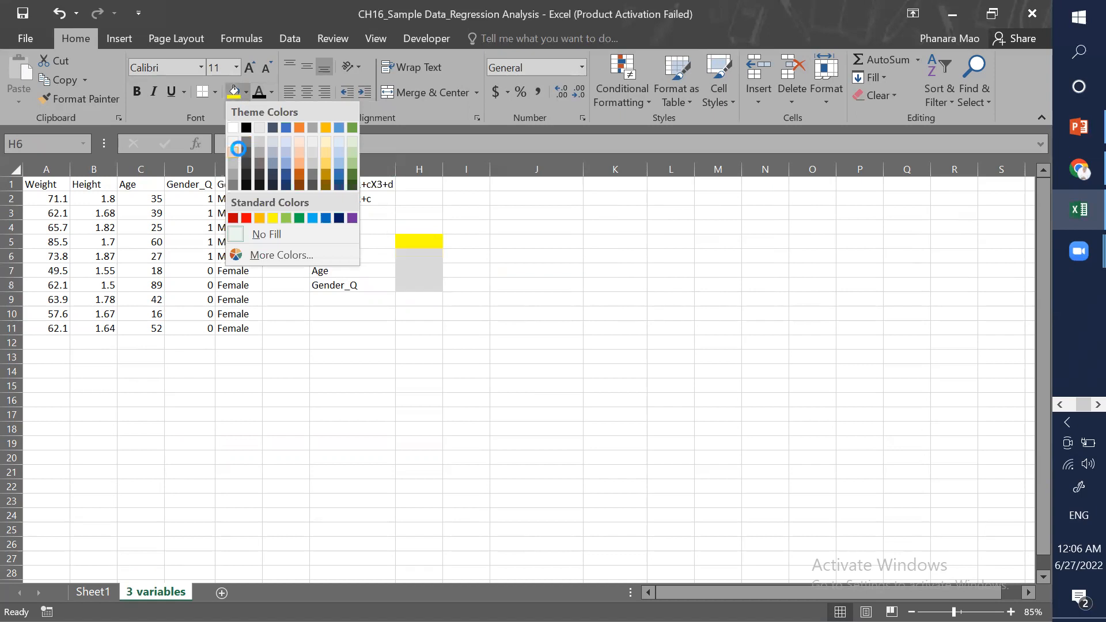
left_click(462, 286)
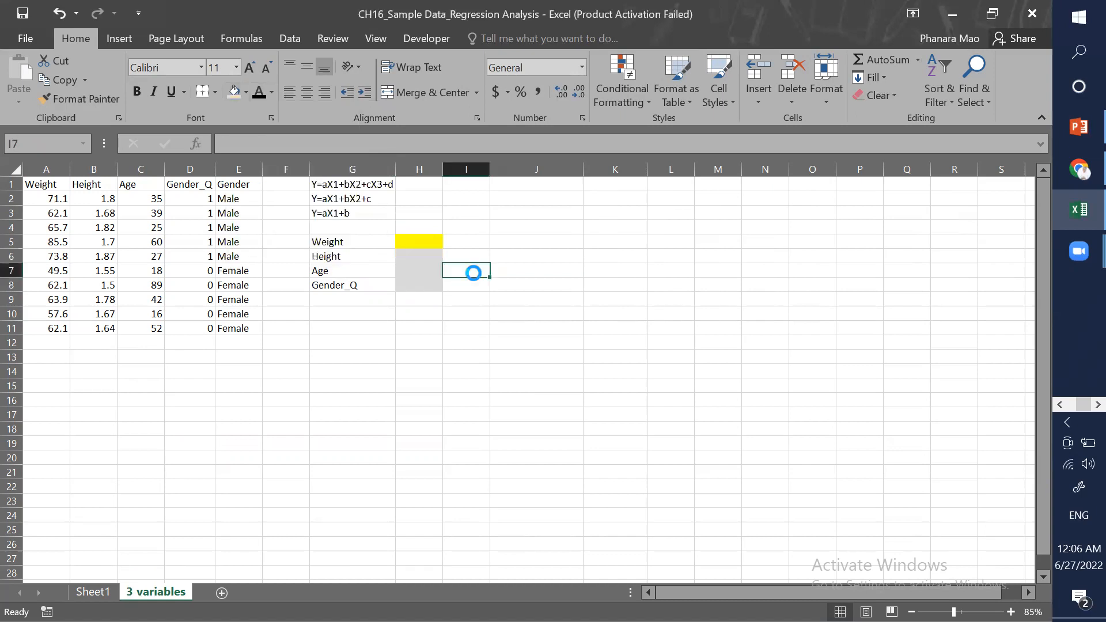
Step: Run a Regression with Y range A2:A11, X range B2:D11 and output starting at J1
left_click(518, 185)
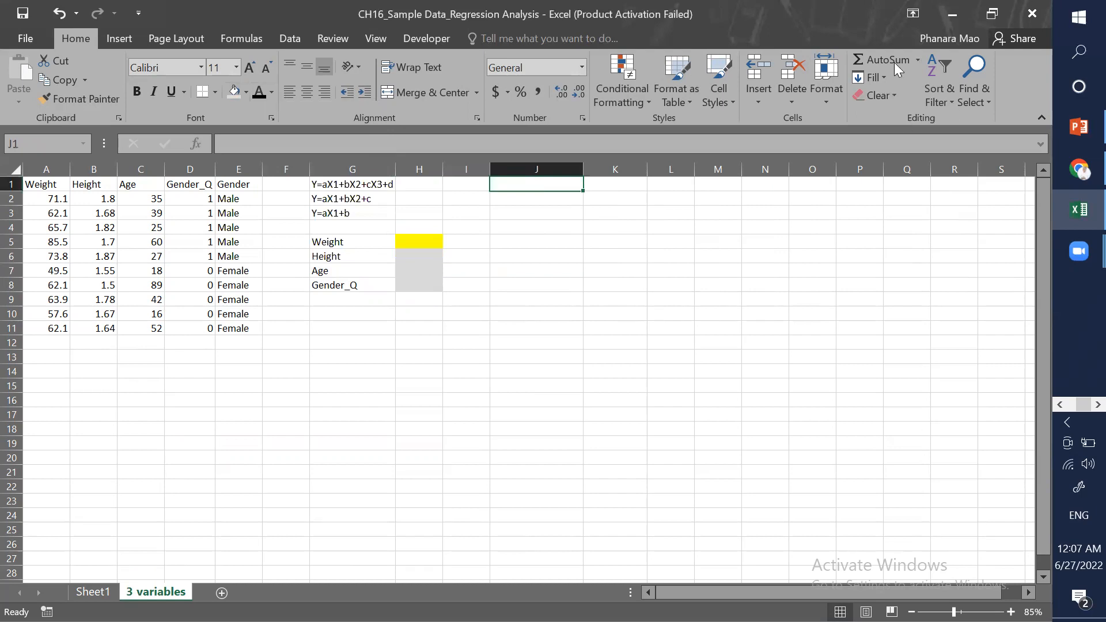
left_click(288, 40)
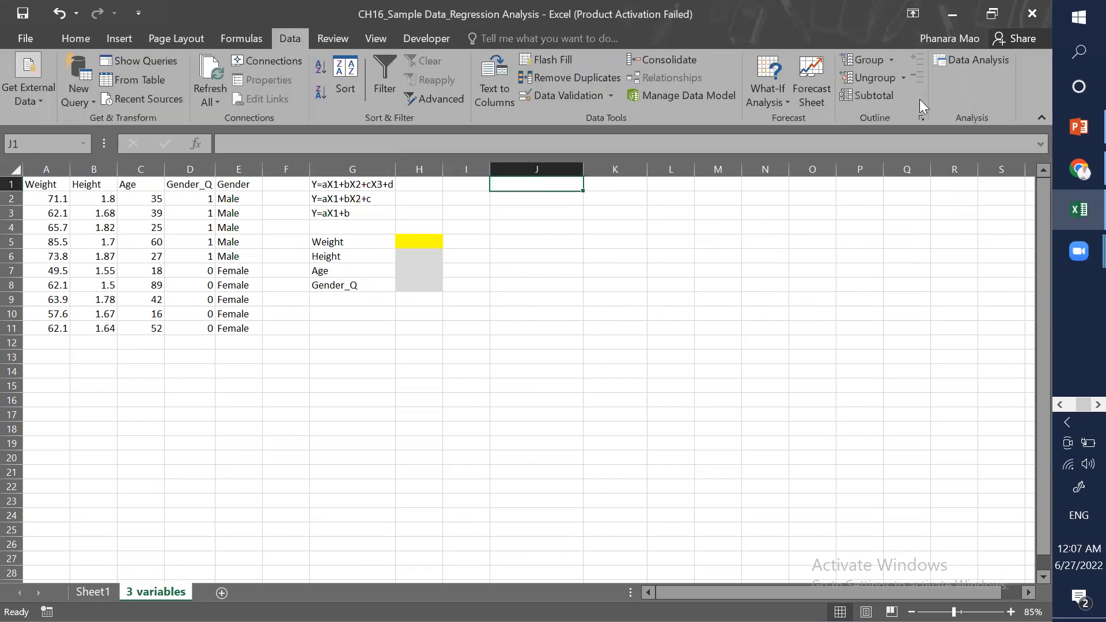
left_click(964, 59)
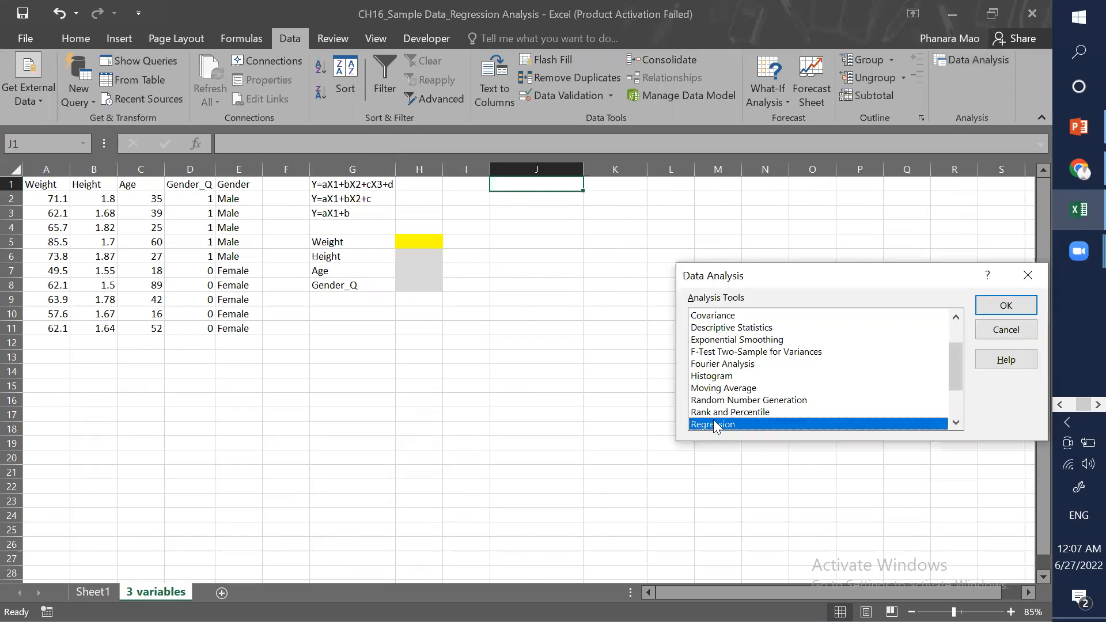
left_click(1000, 306)
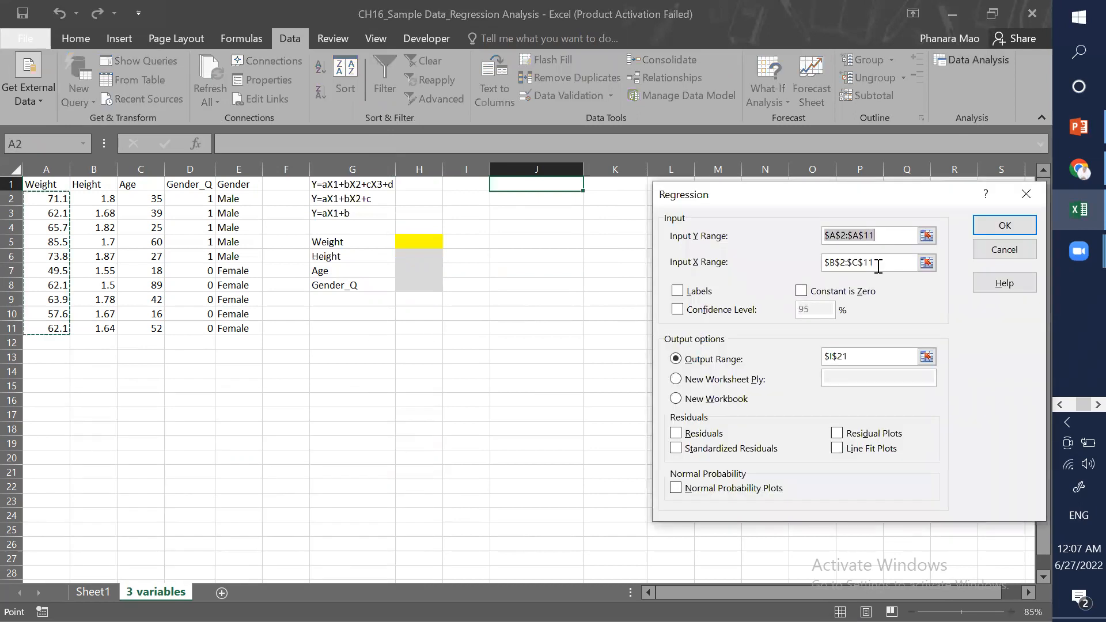
left_click(893, 235)
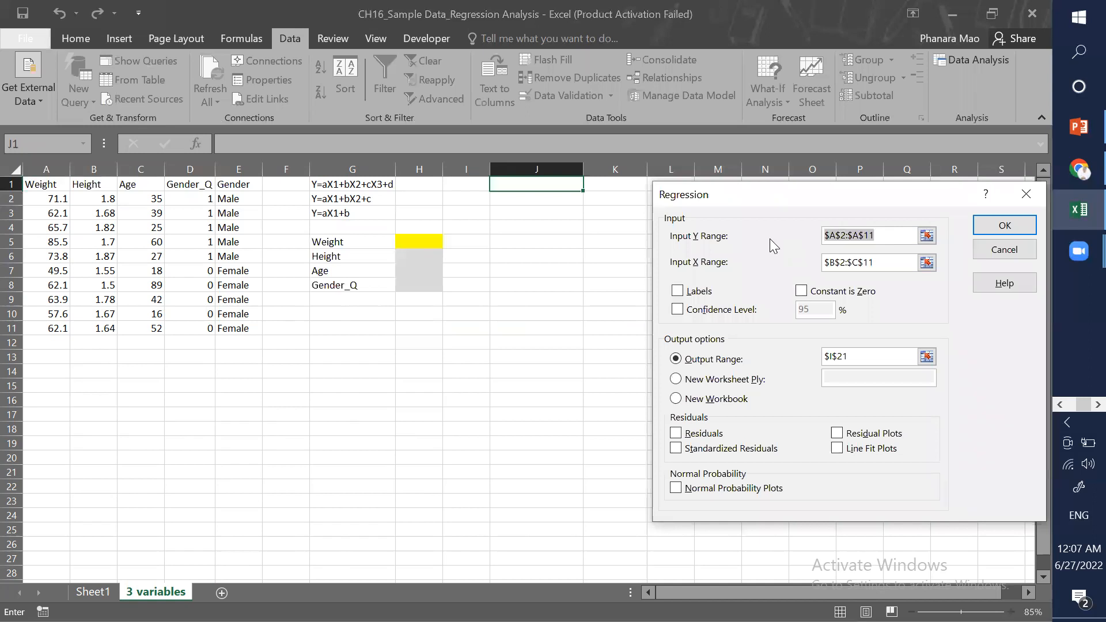
key("ctrl+a")
key("BackSpace")
left_click_drag(54, 198, 56, 328)
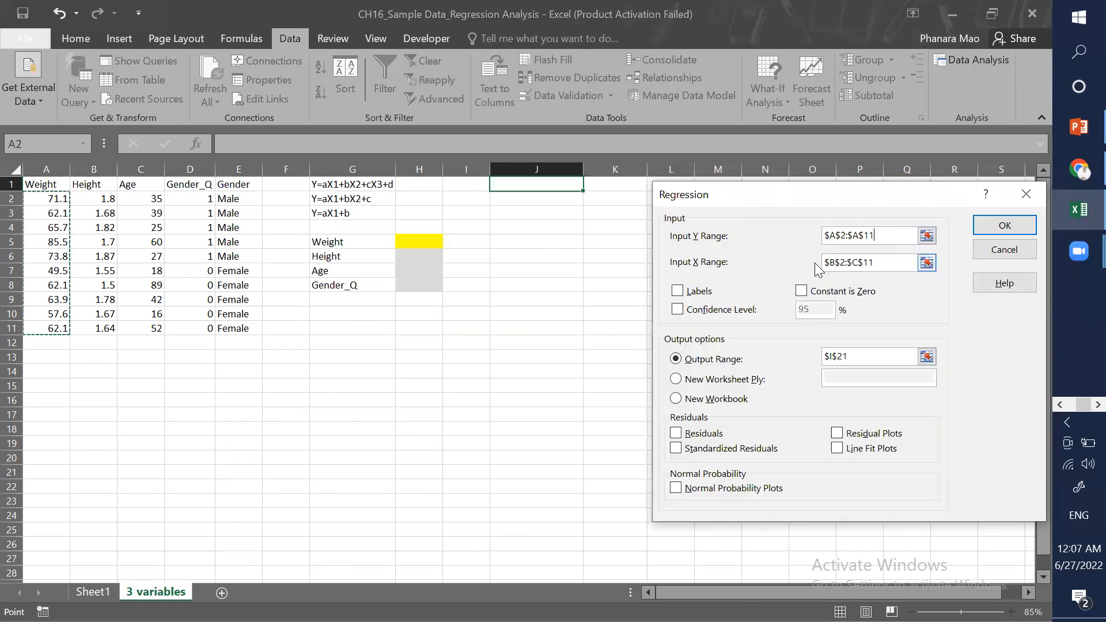
key("Tab")
key("BackSpace")
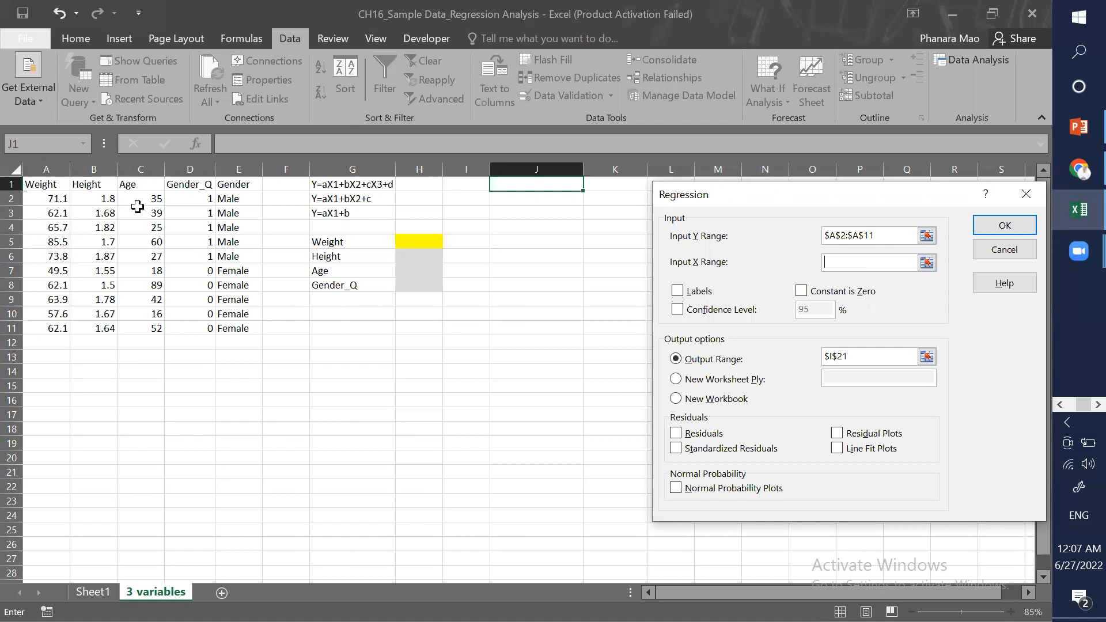
left_click_drag(93, 198, 202, 324)
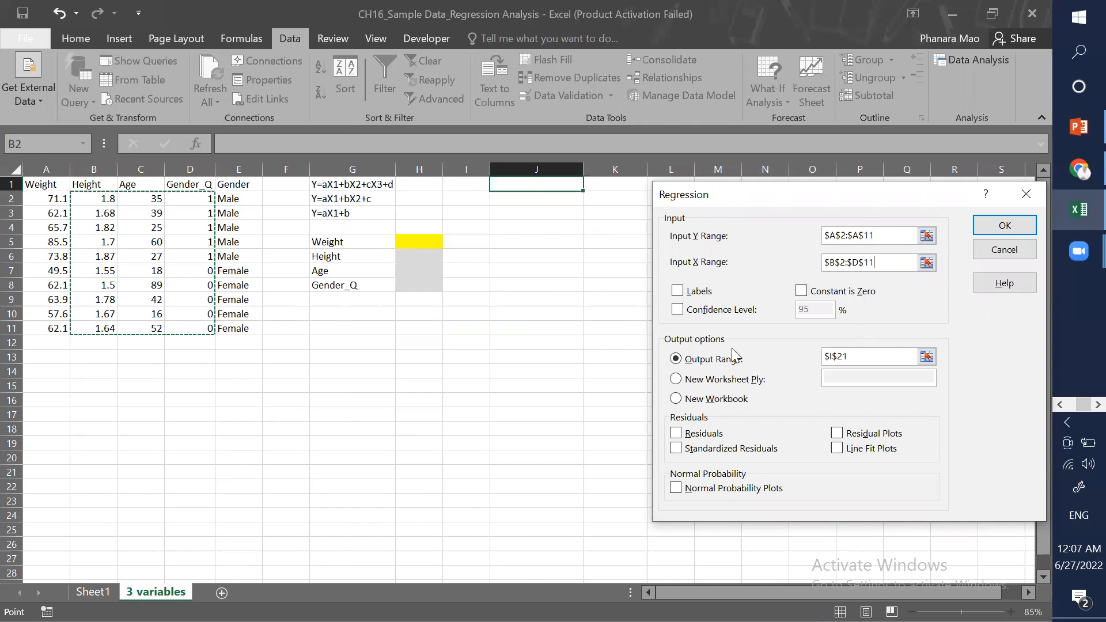
double_click(862, 356)
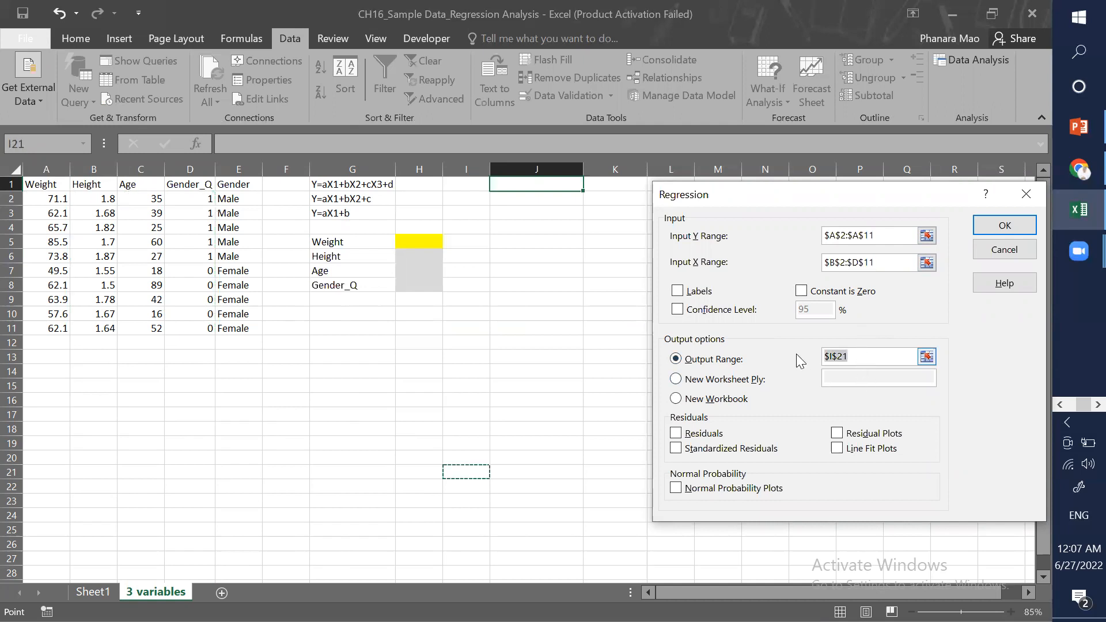
left_click(516, 183)
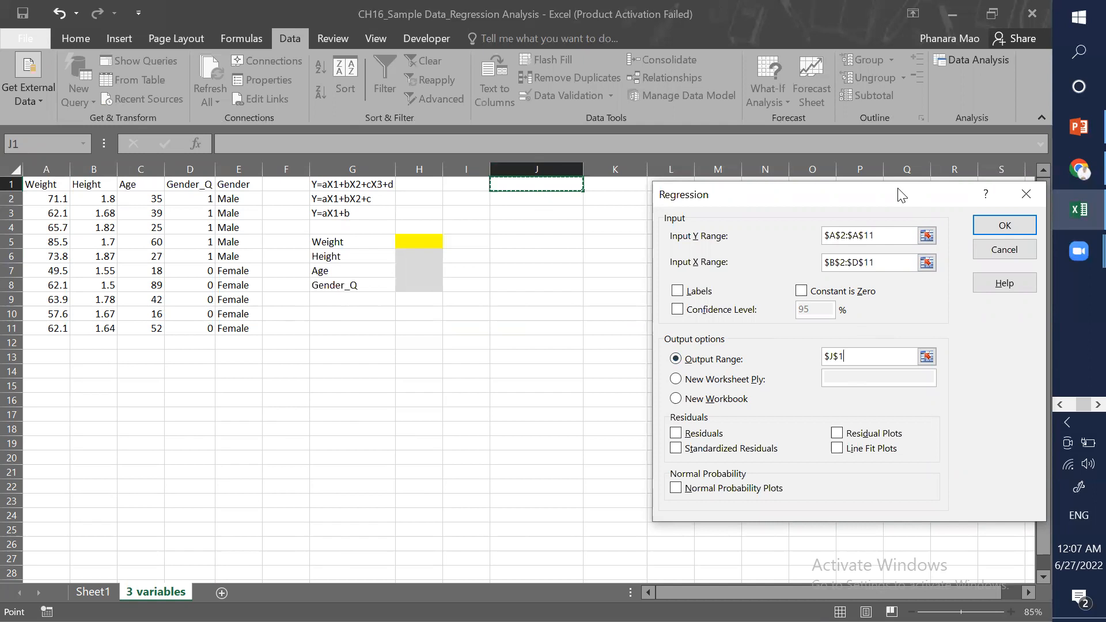
left_click_drag(899, 190, 819, 204)
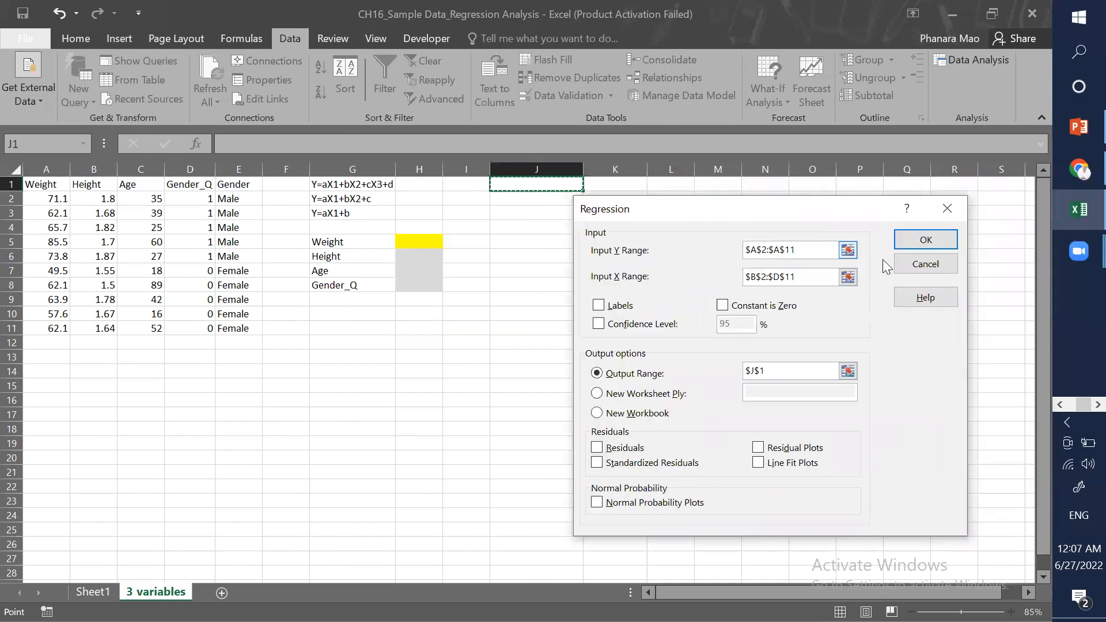
left_click(919, 247)
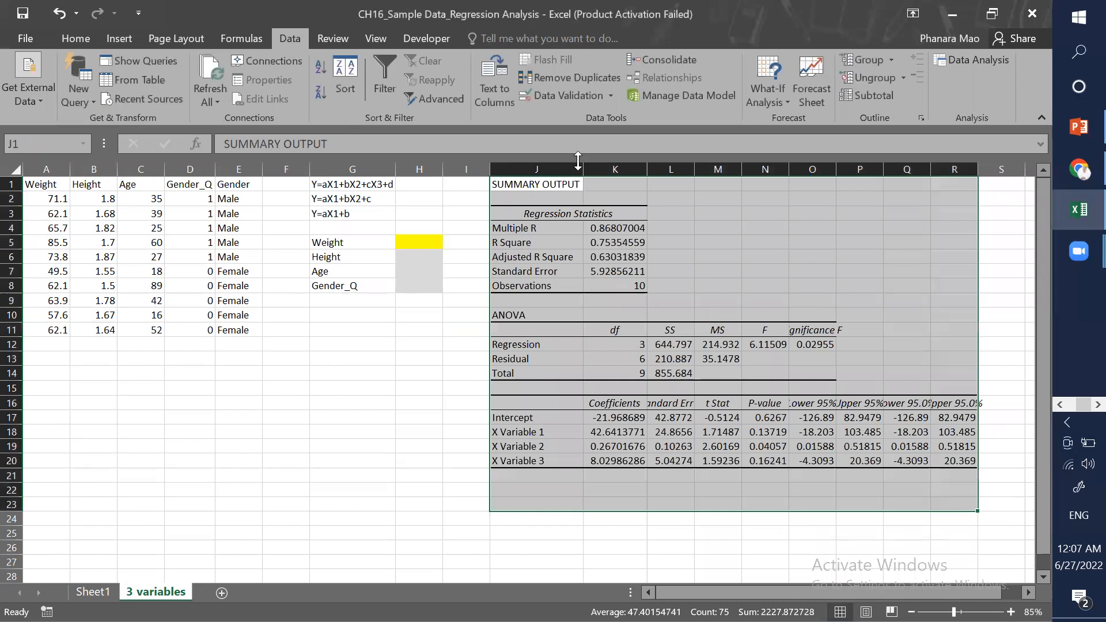
Step: Widen column K to fit the regression output and select the intercept coefficient
double_click(647, 169)
left_click(620, 420)
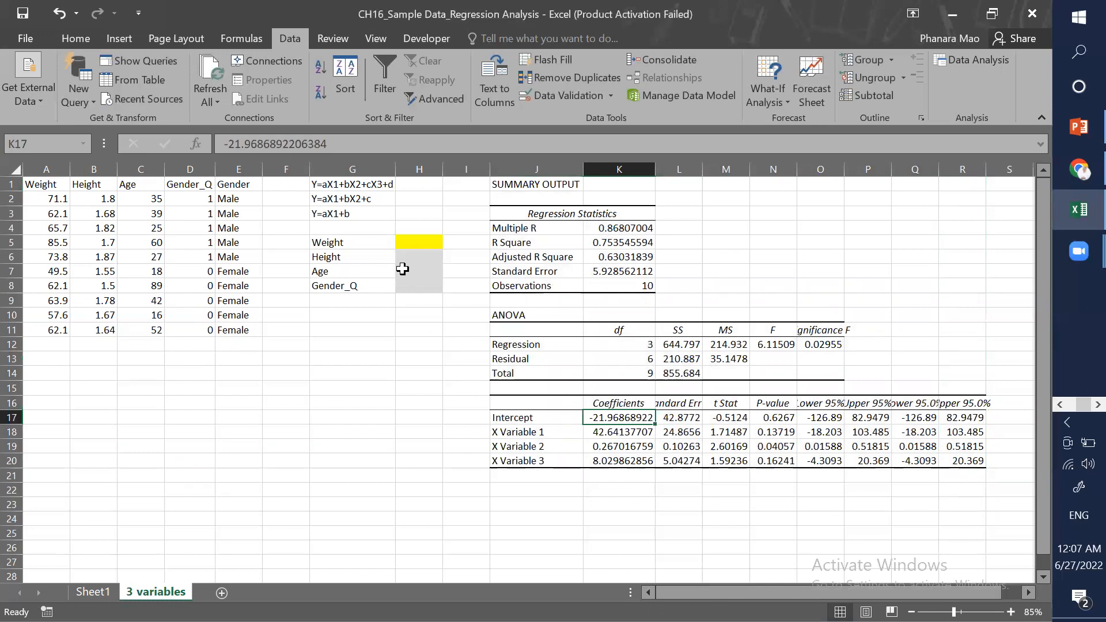
Step: Enter a formula in H5 multiplying the Height, Age and Gender_Q inputs by their coefficients plus the intercept
left_click(417, 241)
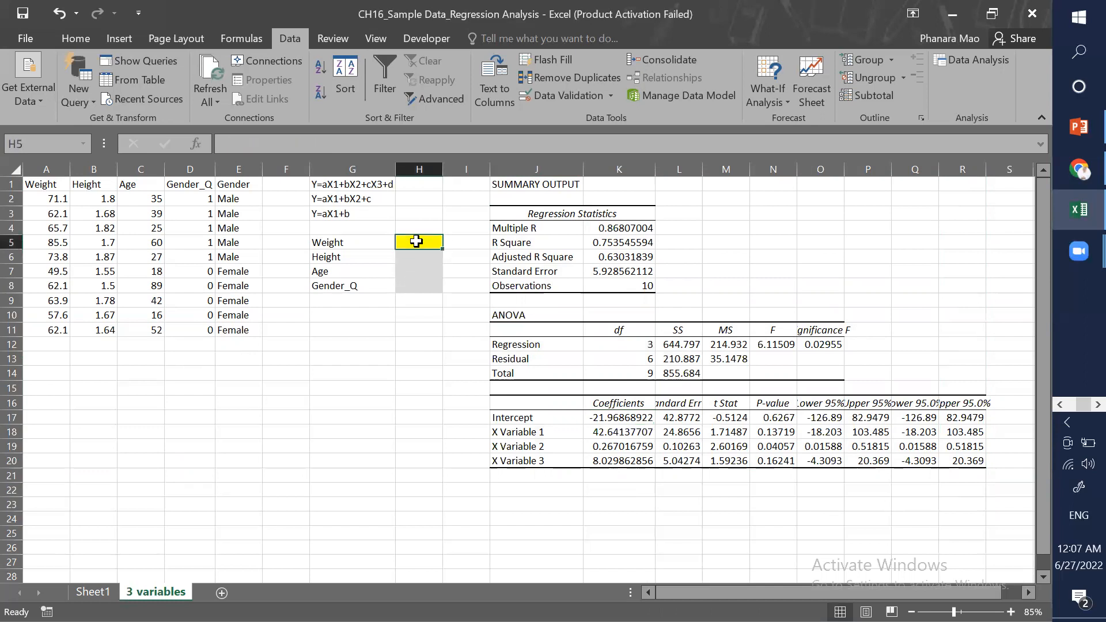
type("=")
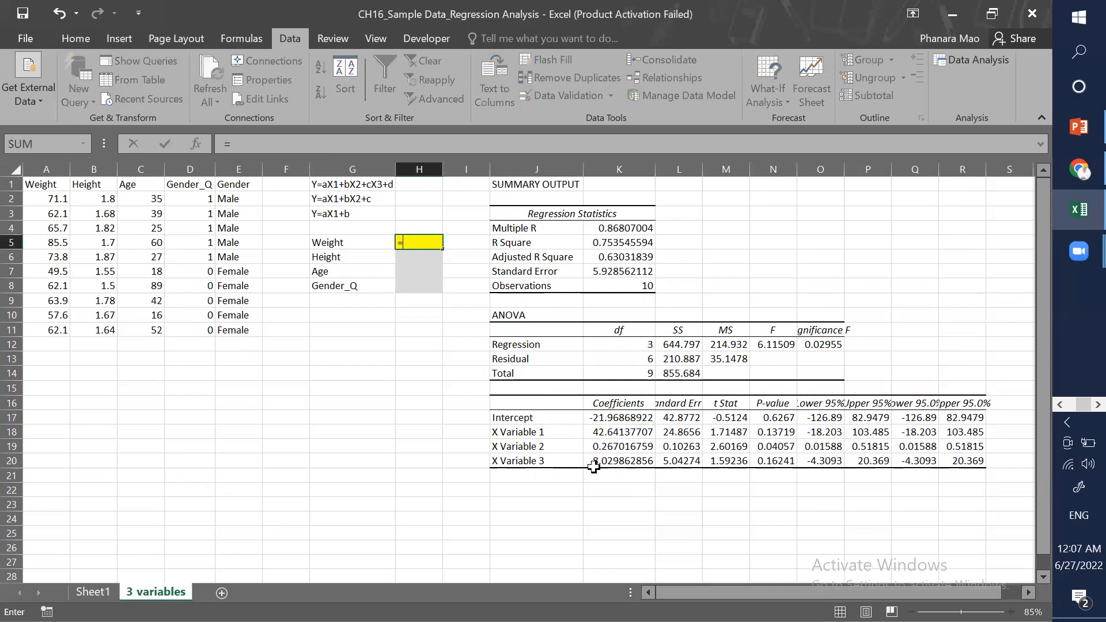
left_click(423, 259)
type("*")
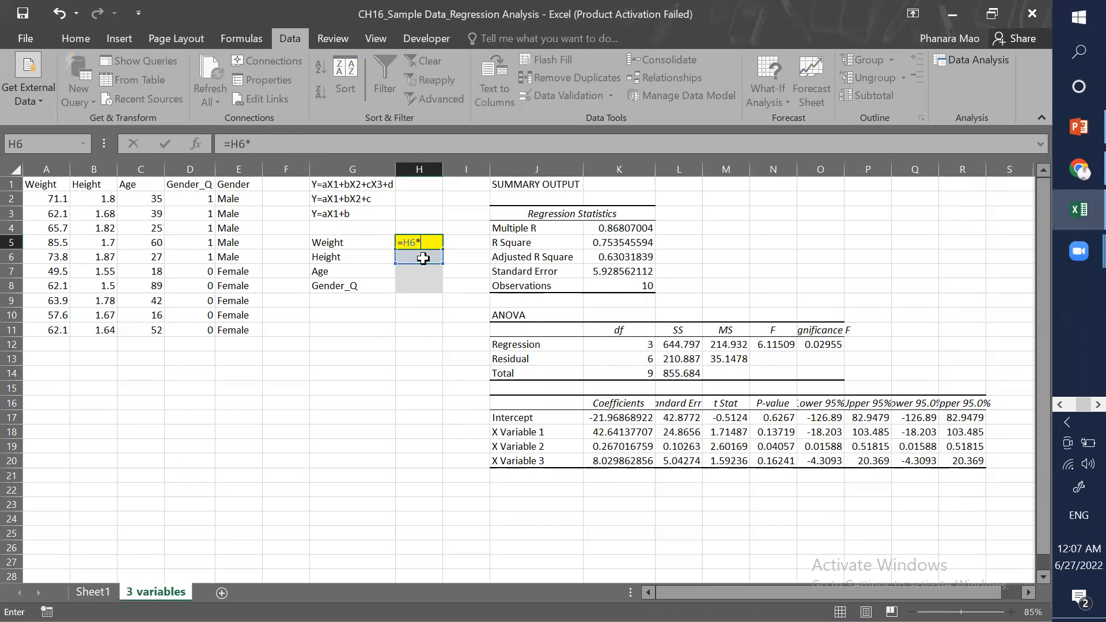
left_click(600, 433)
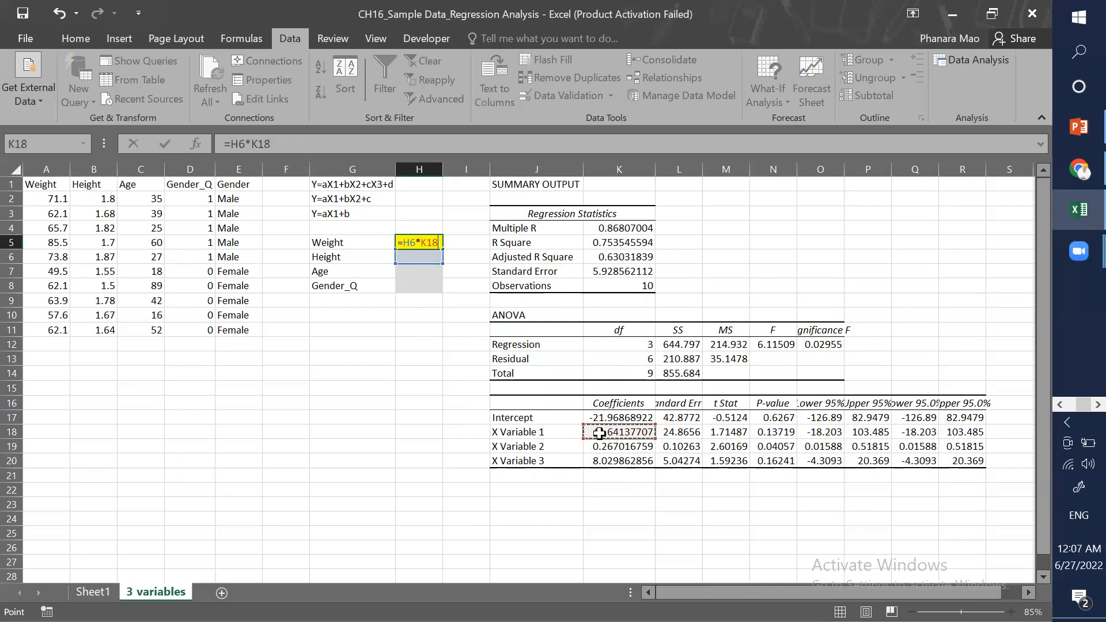
type("+")
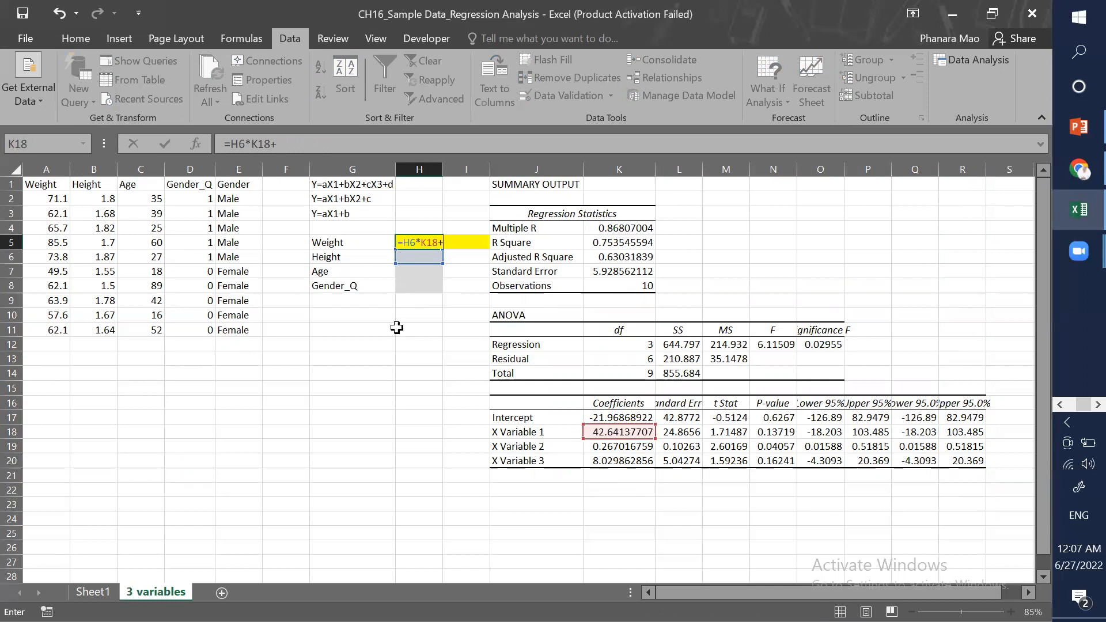
left_click(416, 269)
type("*")
left_click(595, 445)
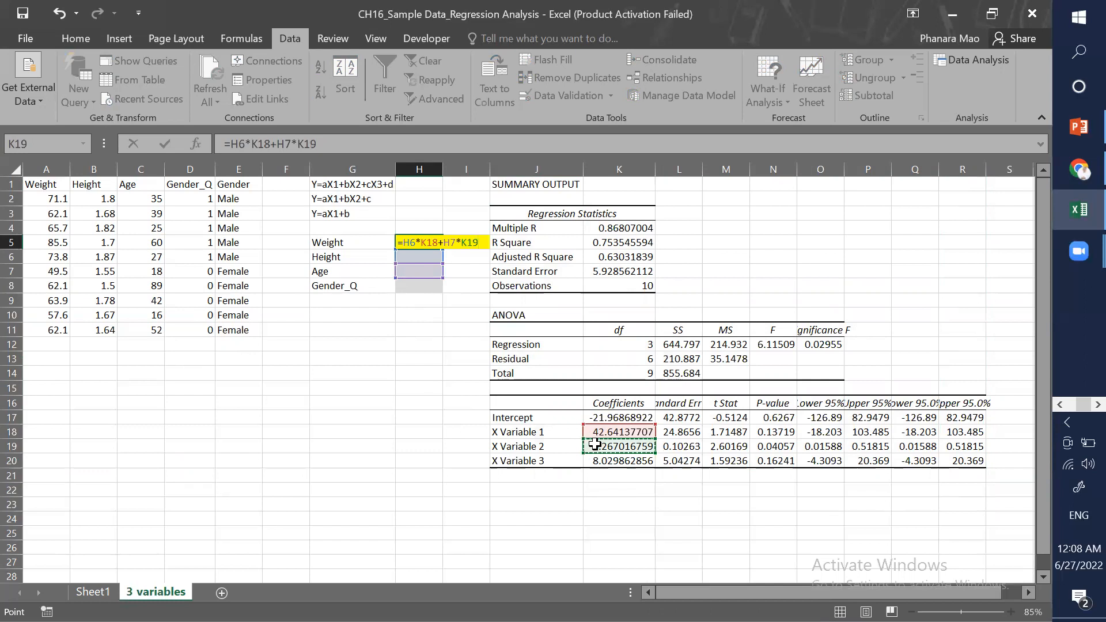
type("+")
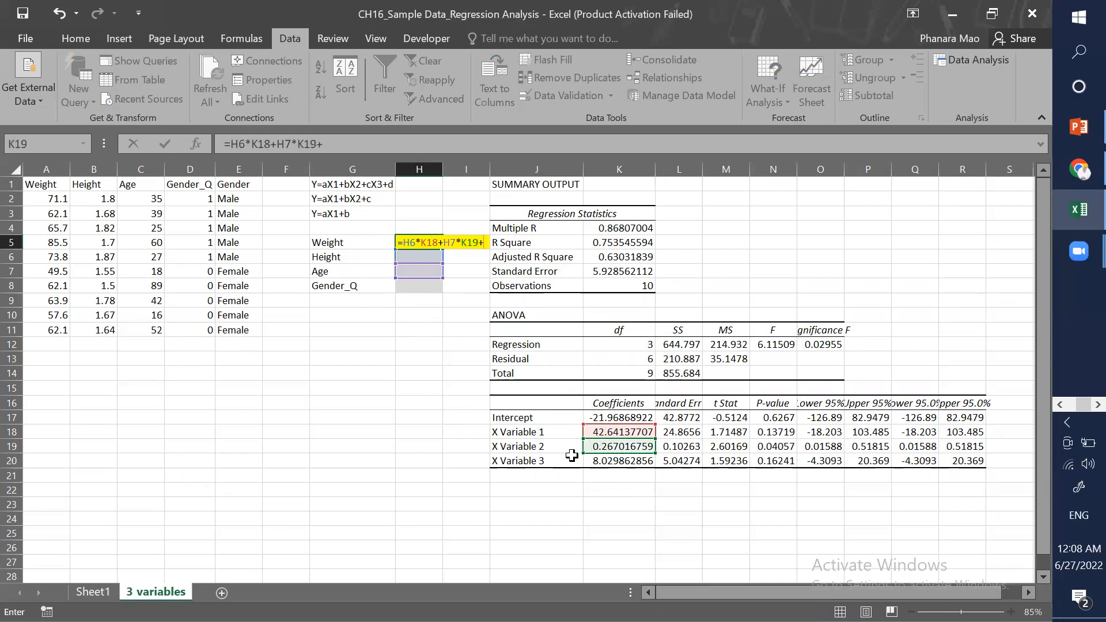
left_click(416, 286)
type("*")
left_click(593, 461)
type("+")
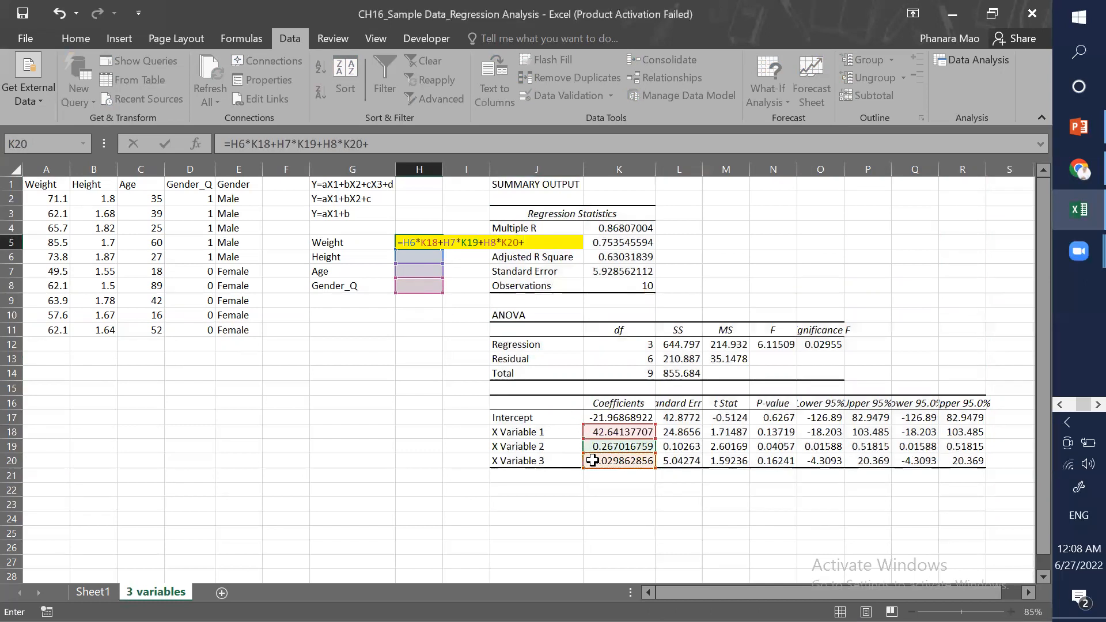
left_click(597, 417)
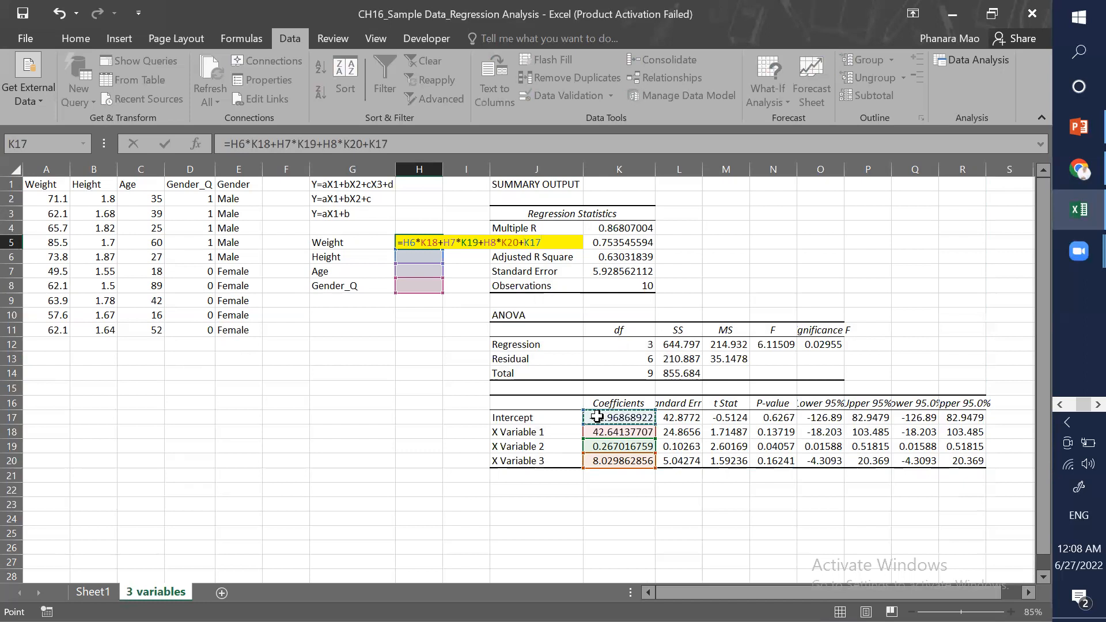
key("Return")
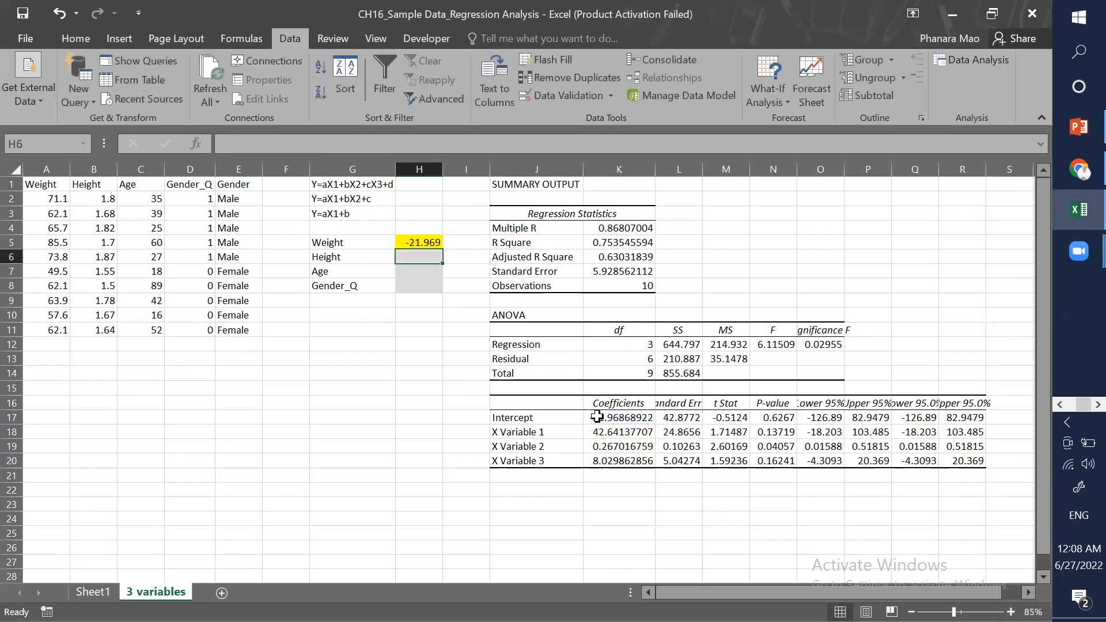
Step: Enter 1.6 for Height, 30 for Age and 1 for Gender_Q in the input cells
left_click_drag(415, 257, 416, 288)
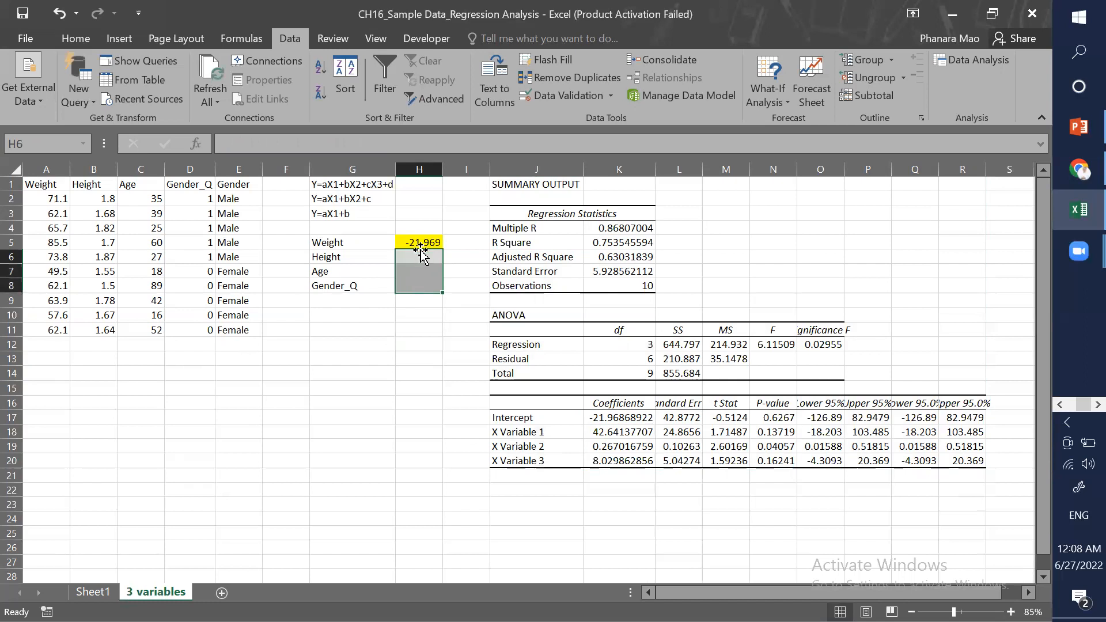
key("Up")
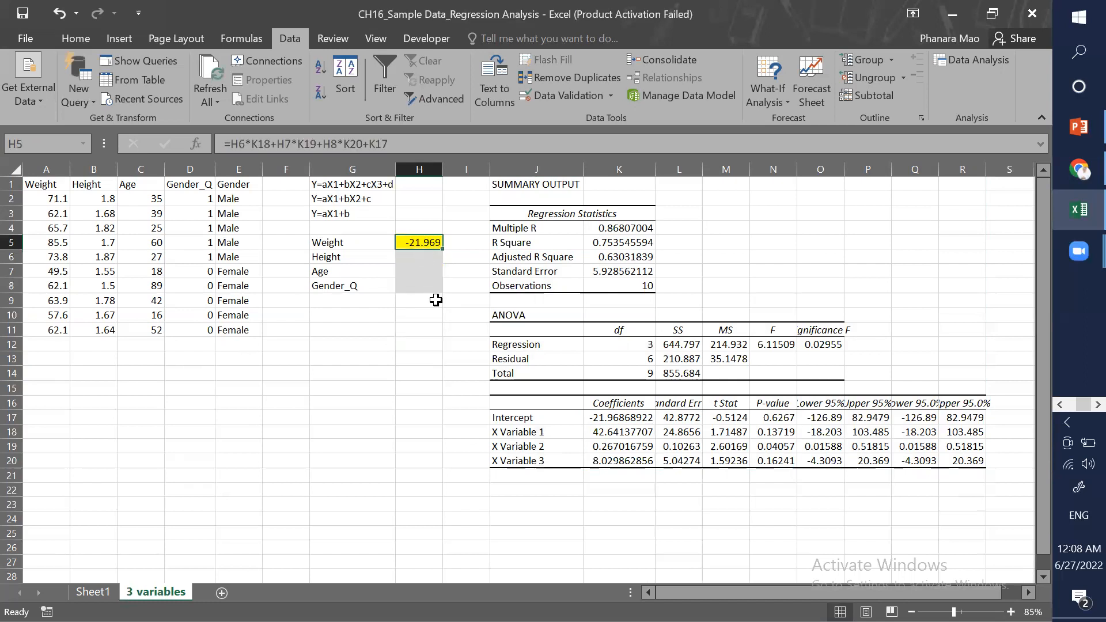
left_click(422, 258)
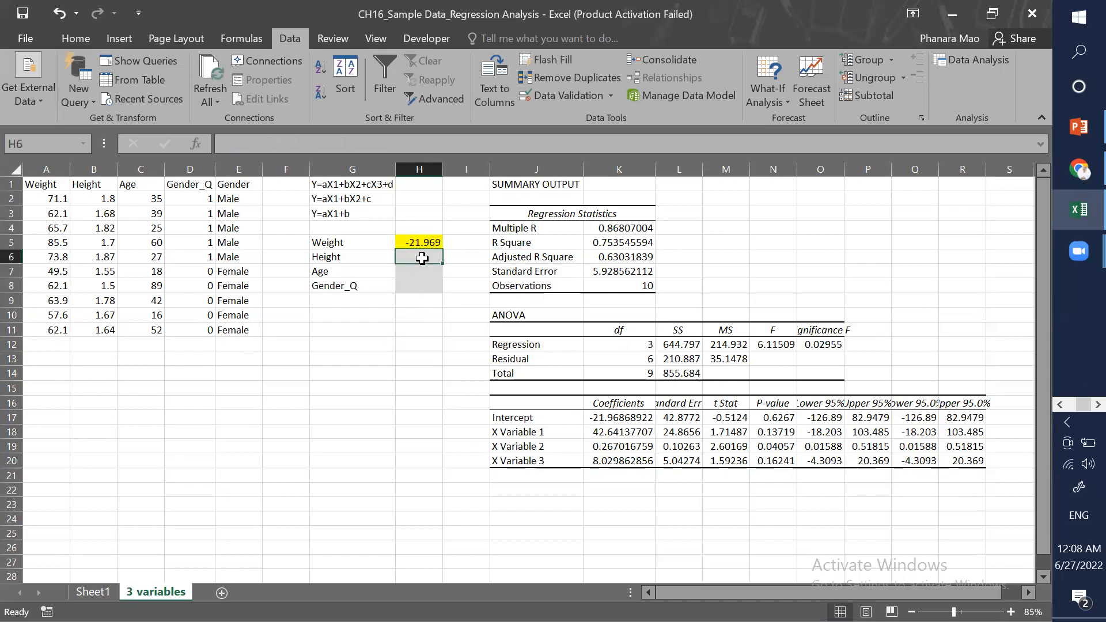
type("1.6")
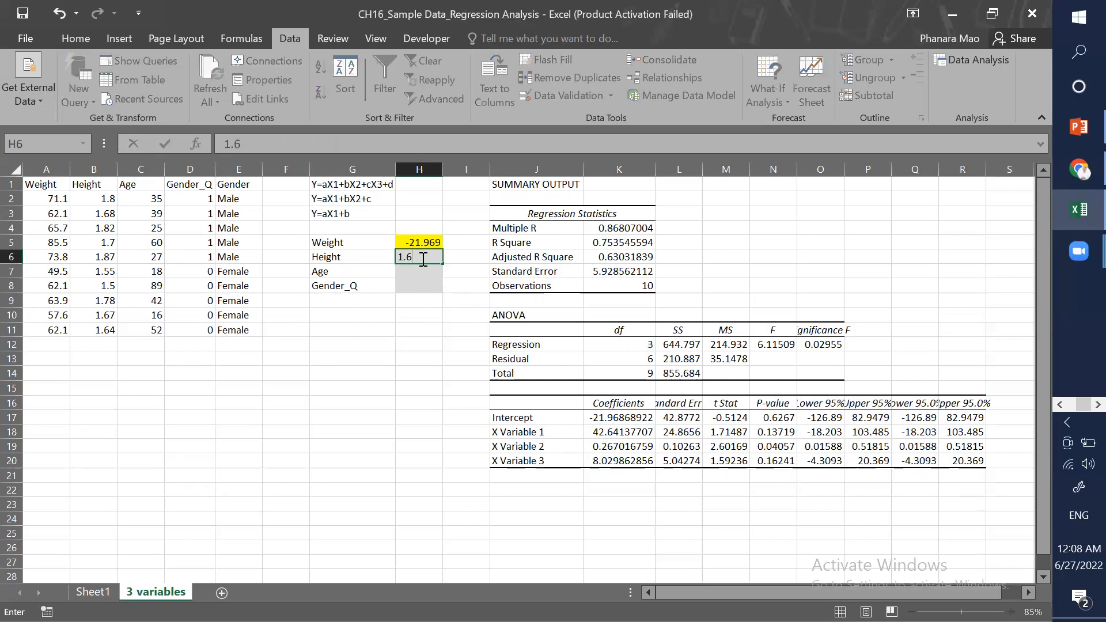
key("Return")
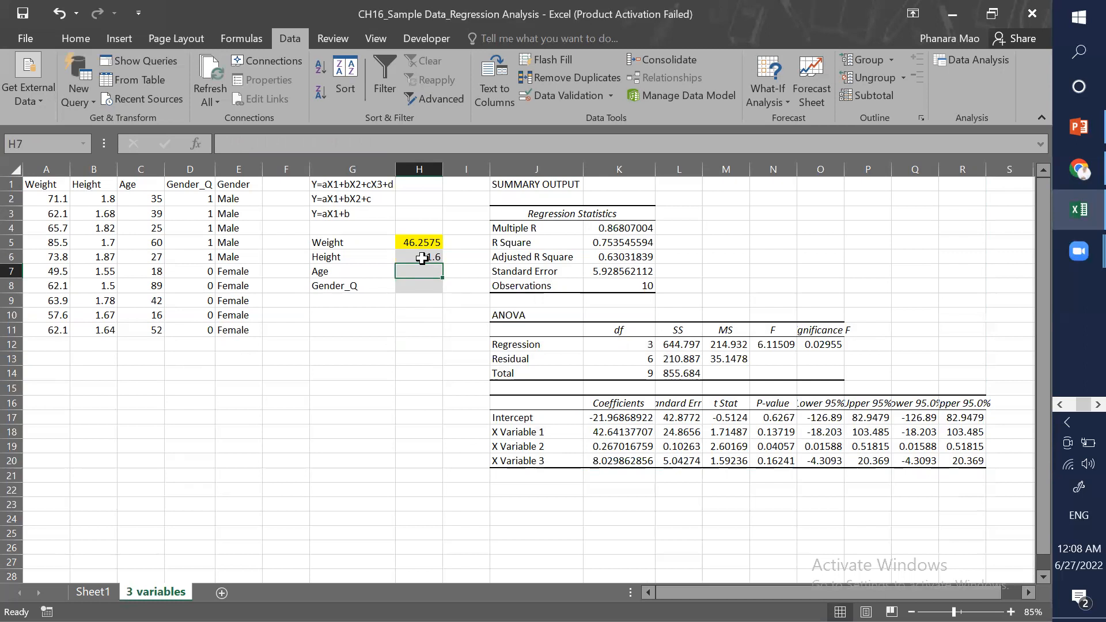
type("30")
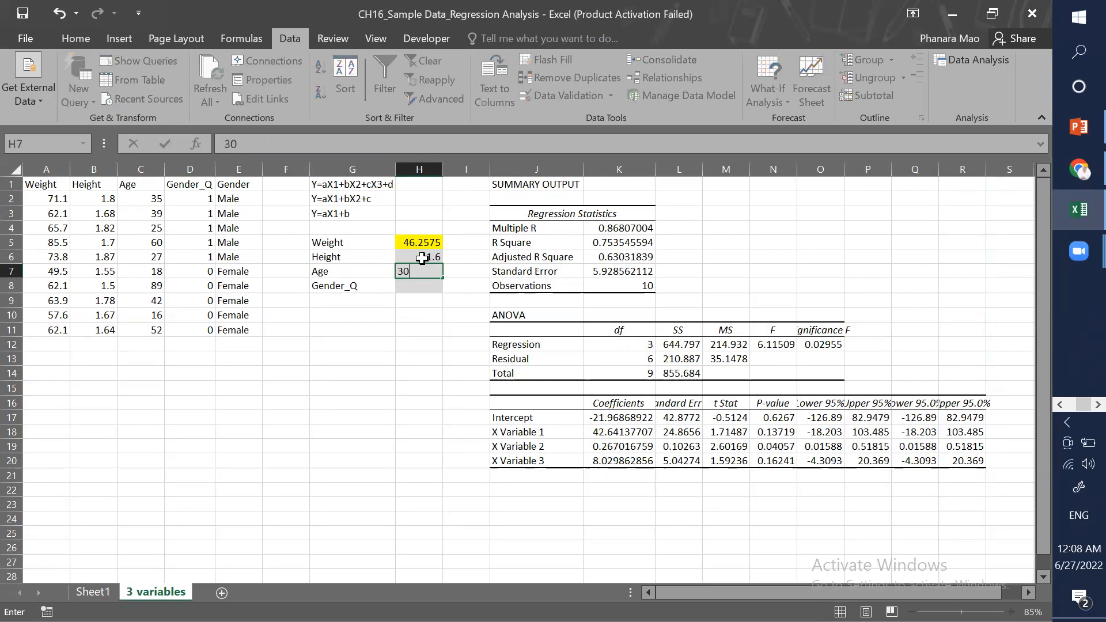
key("Return")
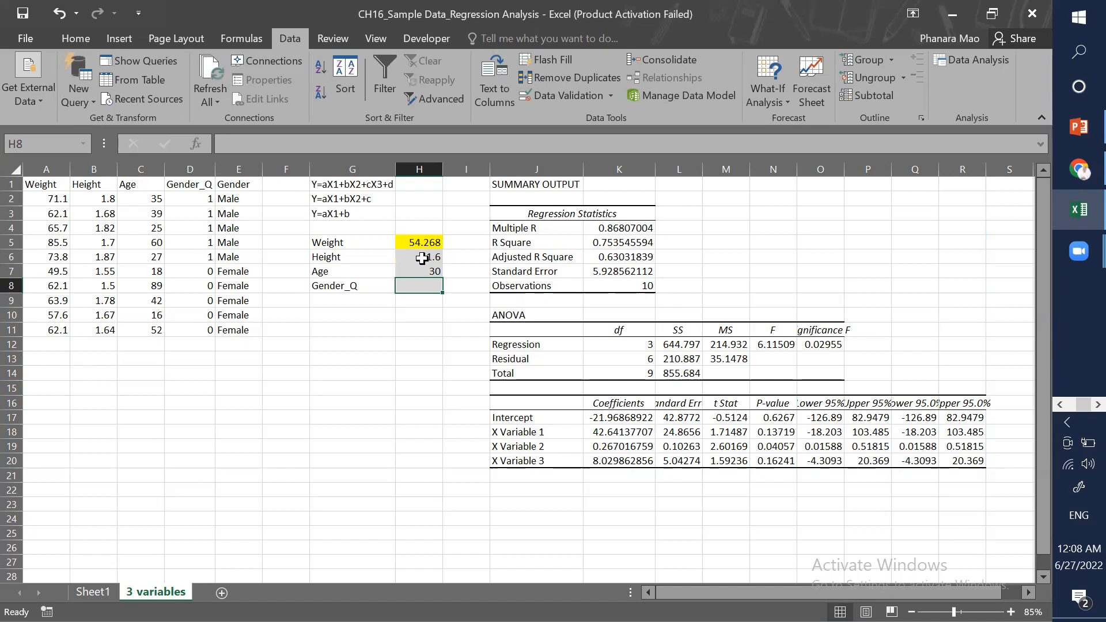
type("1")
key("Return")
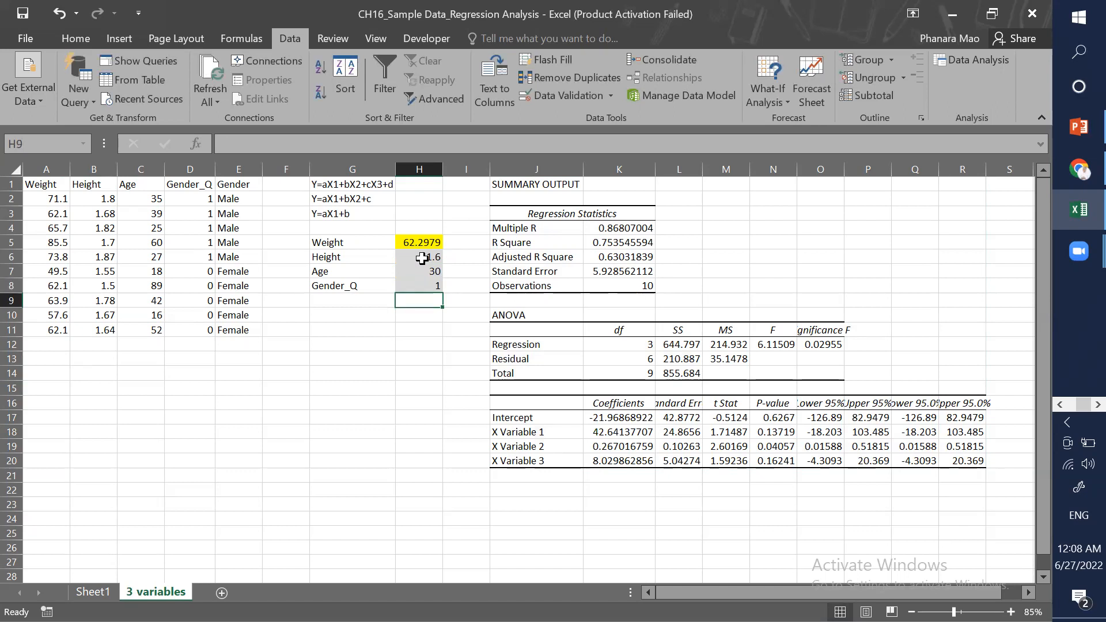
Step: Change the Gender_Q input to 0
key("Up")
type("0")
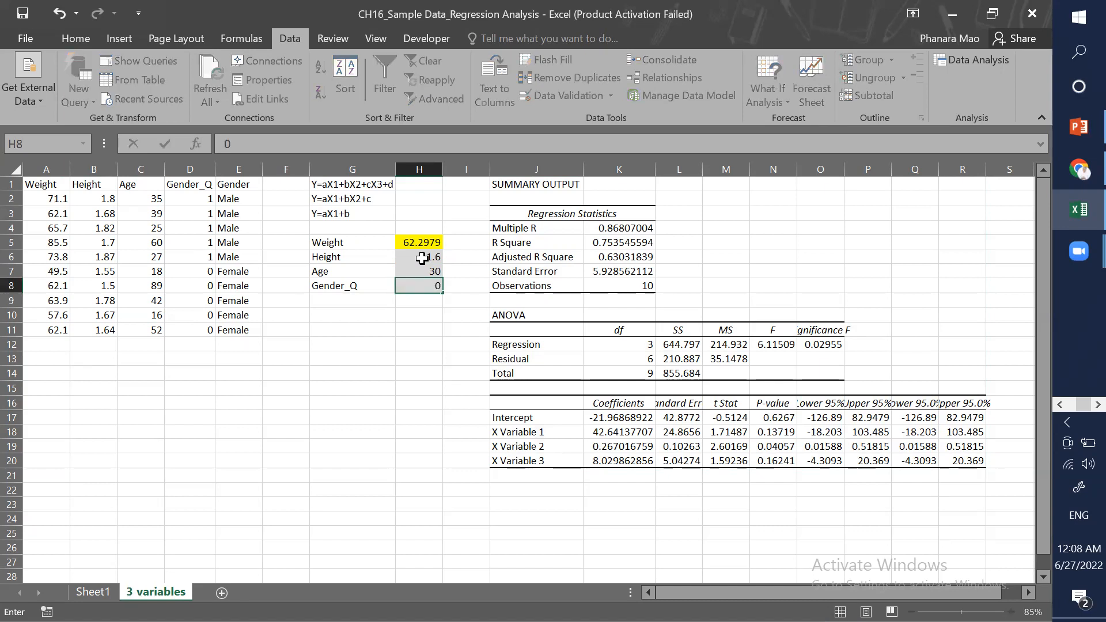
key("Return")
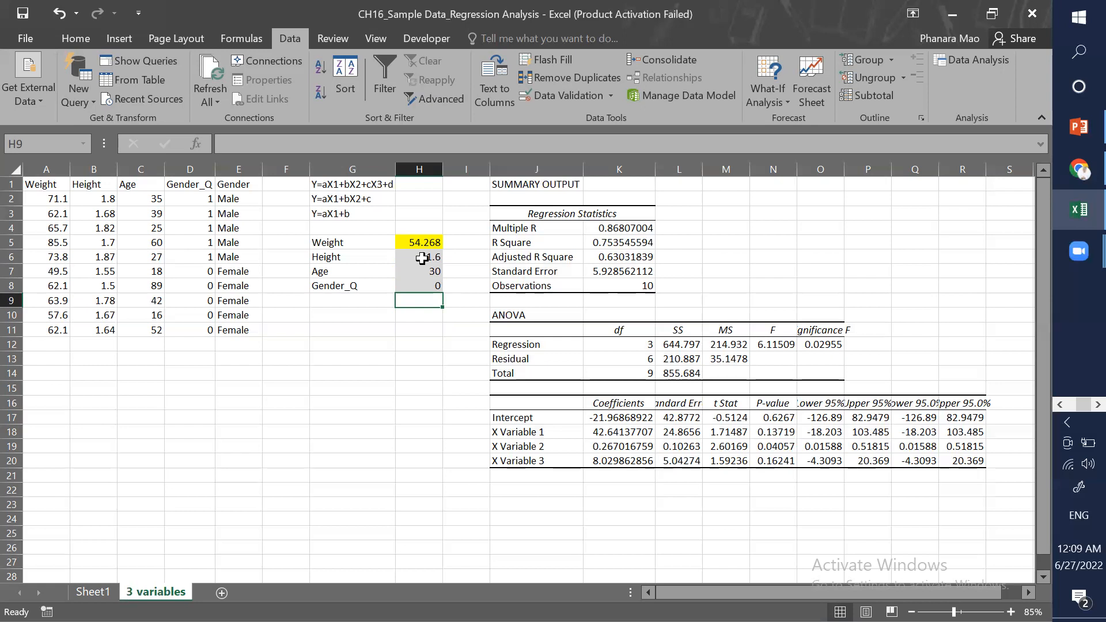
Step: Change the Gender_Q input back to 1
left_click(429, 288)
double_click(431, 292)
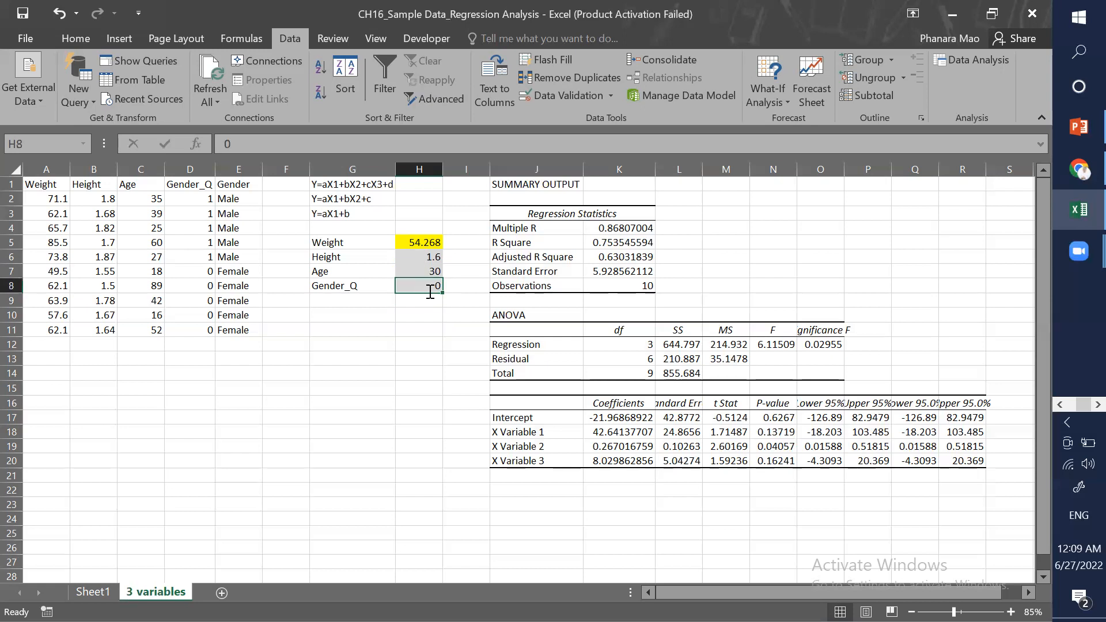
type("1")
key("Return")
Step: Change the Age input to 29
left_click(429, 286)
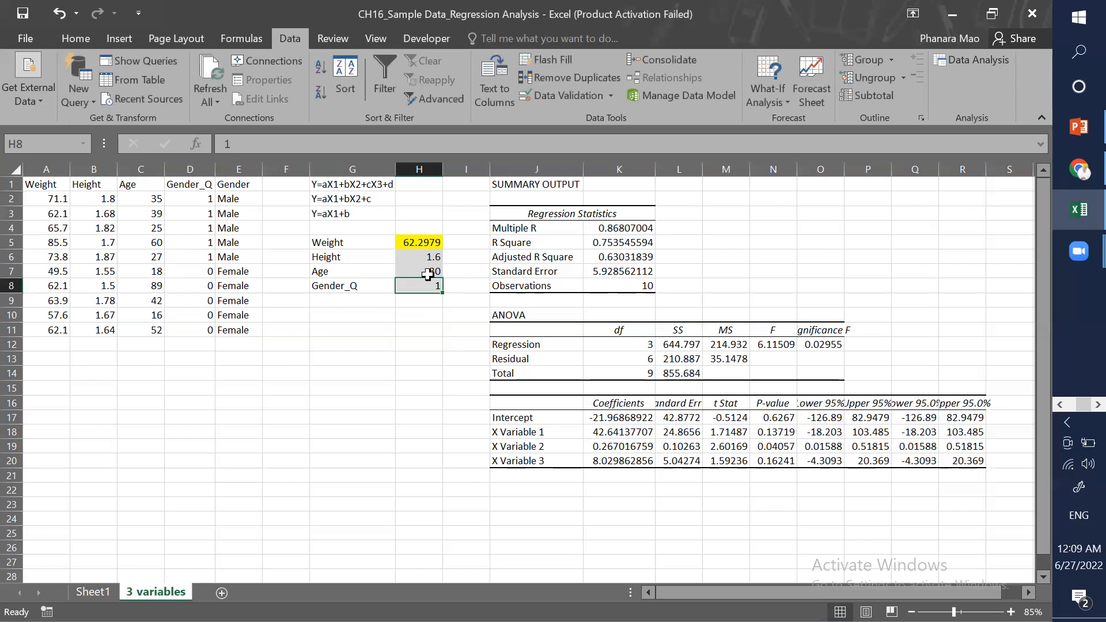
left_click(427, 275)
type("29")
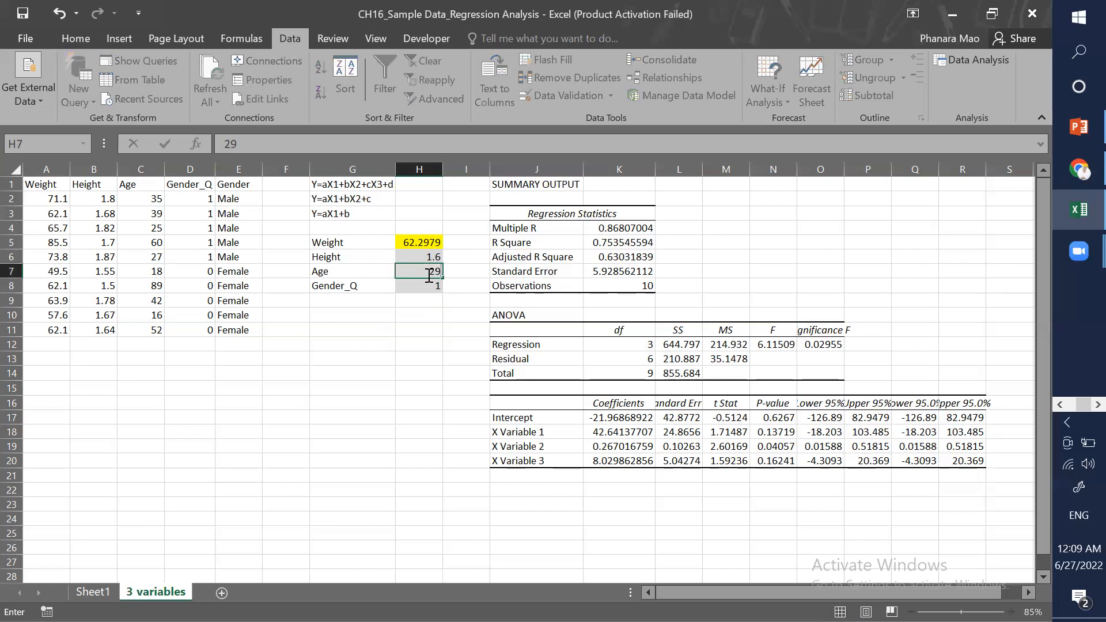
key("Return")
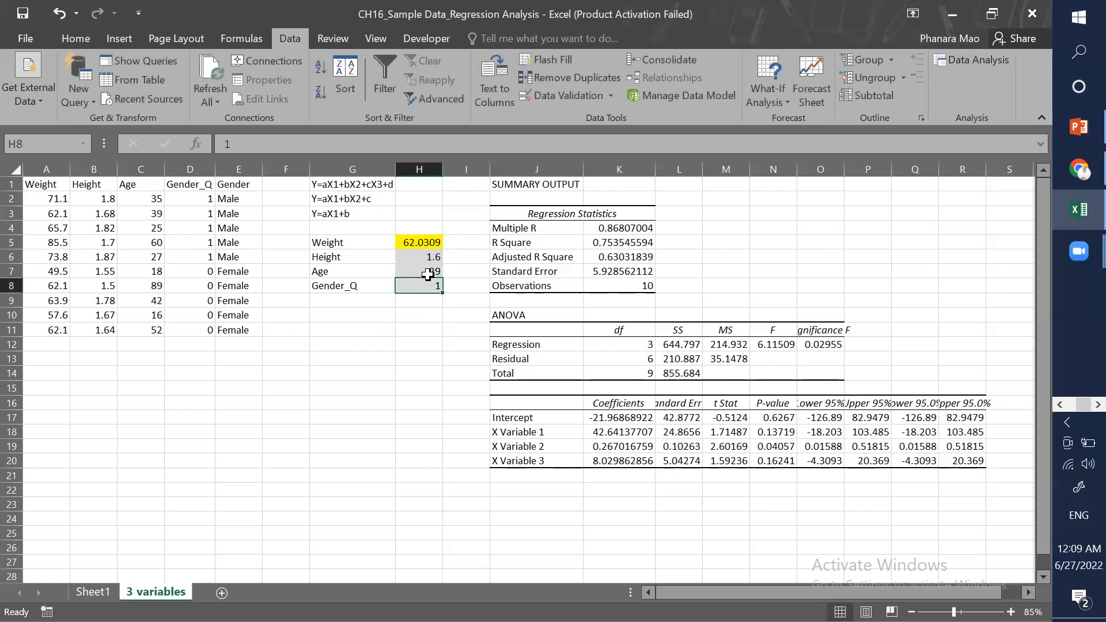